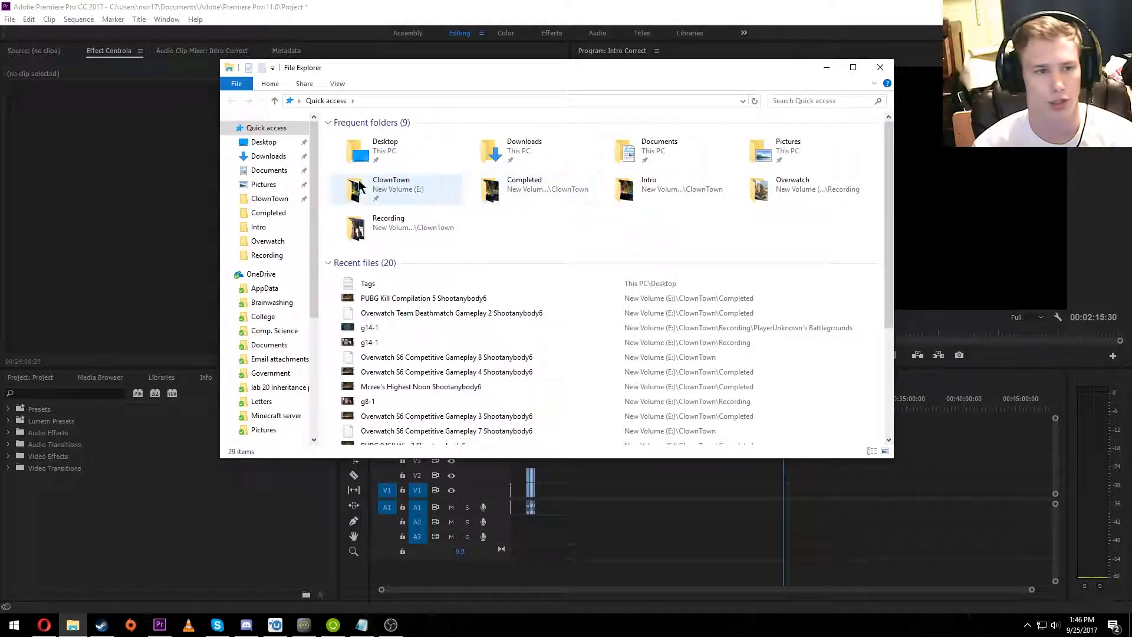
Open the PlayerUnknown's Battlegrounds folder inside ClownTown's Recording folder and return to the Premiere Pro timeline.
{"action": "left_click", "coordinate": [270, 199]}
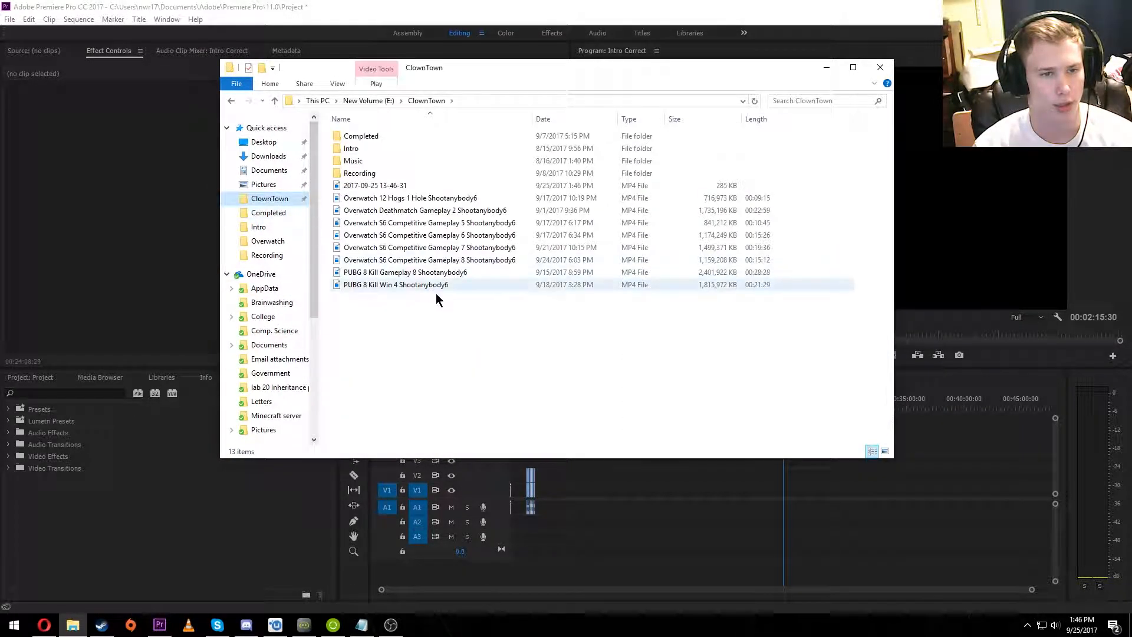
{"action": "double_click", "coordinate": [353, 171]}
{"action": "left_click_drag", "start_coordinate": [460, 64], "coordinate": [381, 62]}
{"action": "double_click", "coordinate": [467, 173]}
{"action": "left_click", "coordinate": [813, 503]}
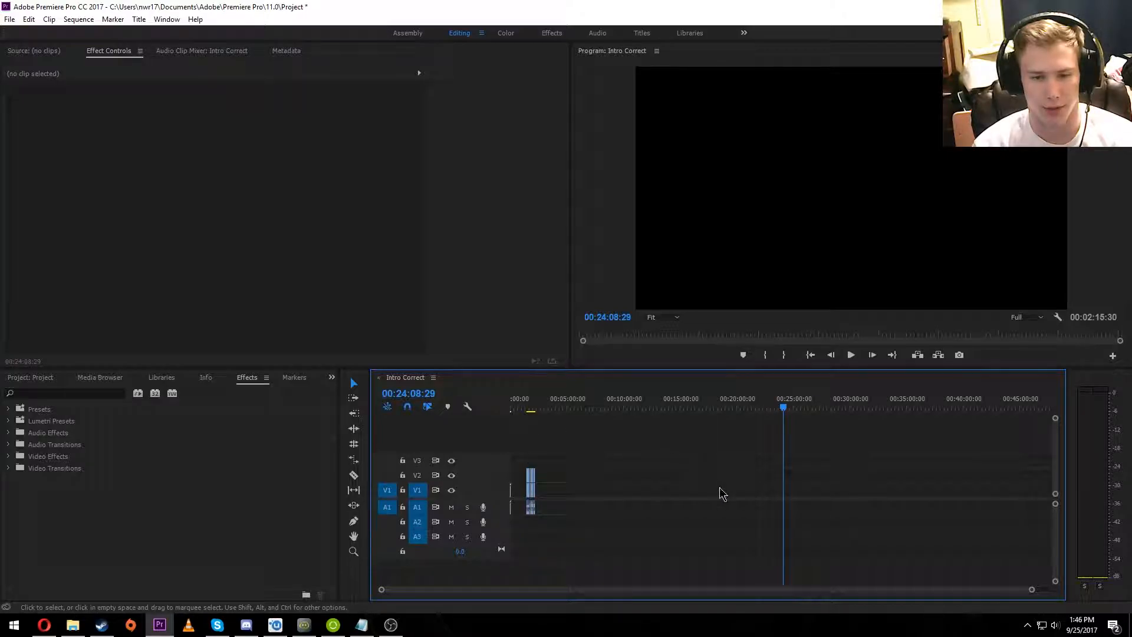
Place the g4-3 gameplay recording from the PlayerUnknown's Battlegrounds folder on tracks V1 and A1, ending at the playhead.
{"action": "left_click", "coordinate": [73, 625]}
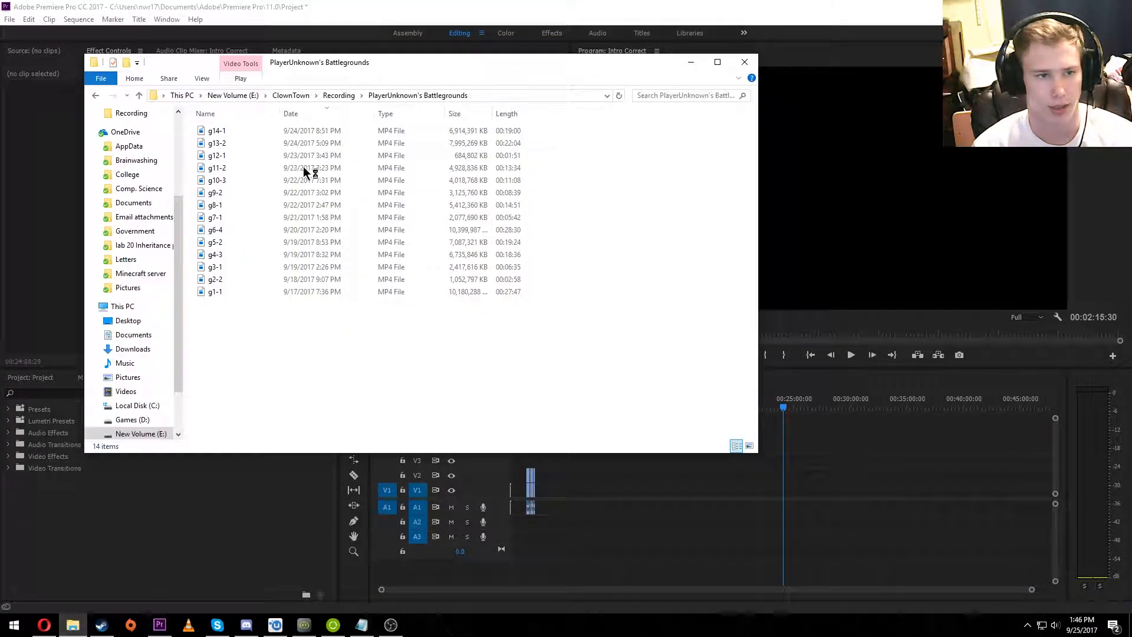
{"action": "left_click_drag", "start_coordinate": [338, 67], "coordinate": [705, 92]}
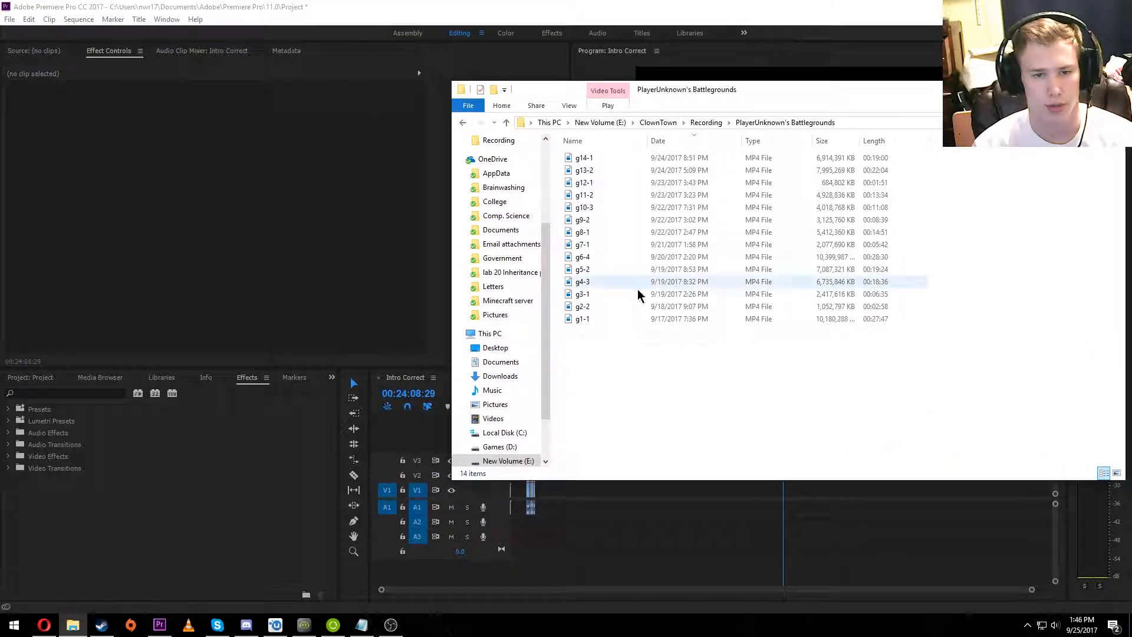
{"action": "left_click_drag", "start_coordinate": [585, 283], "coordinate": [571, 511]}
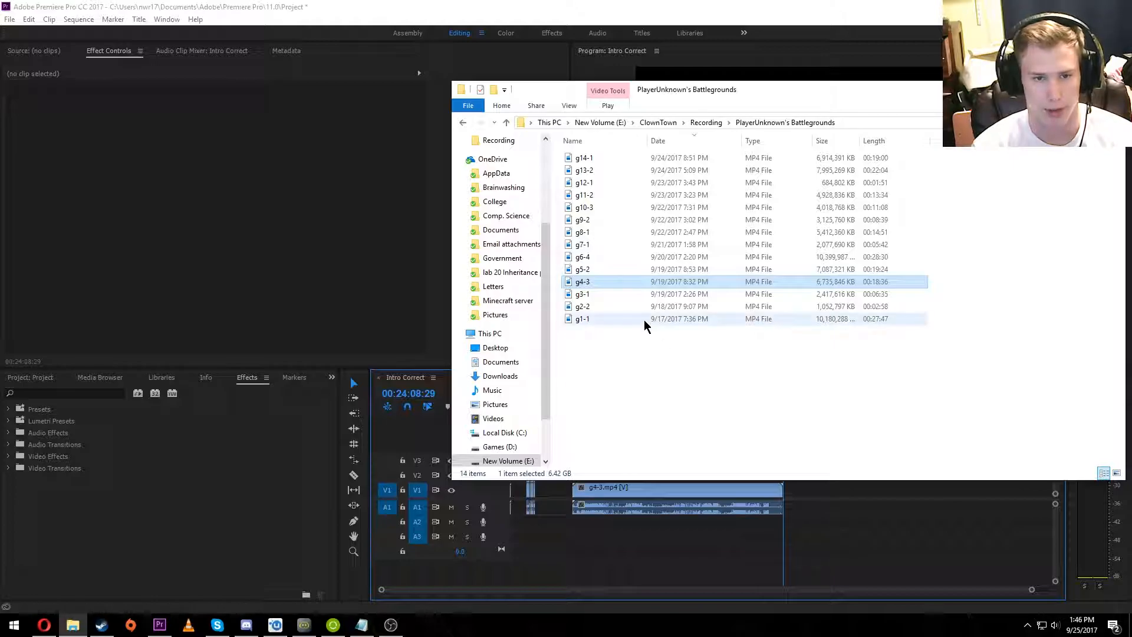
{"action": "key", "text": "alt+Left"}
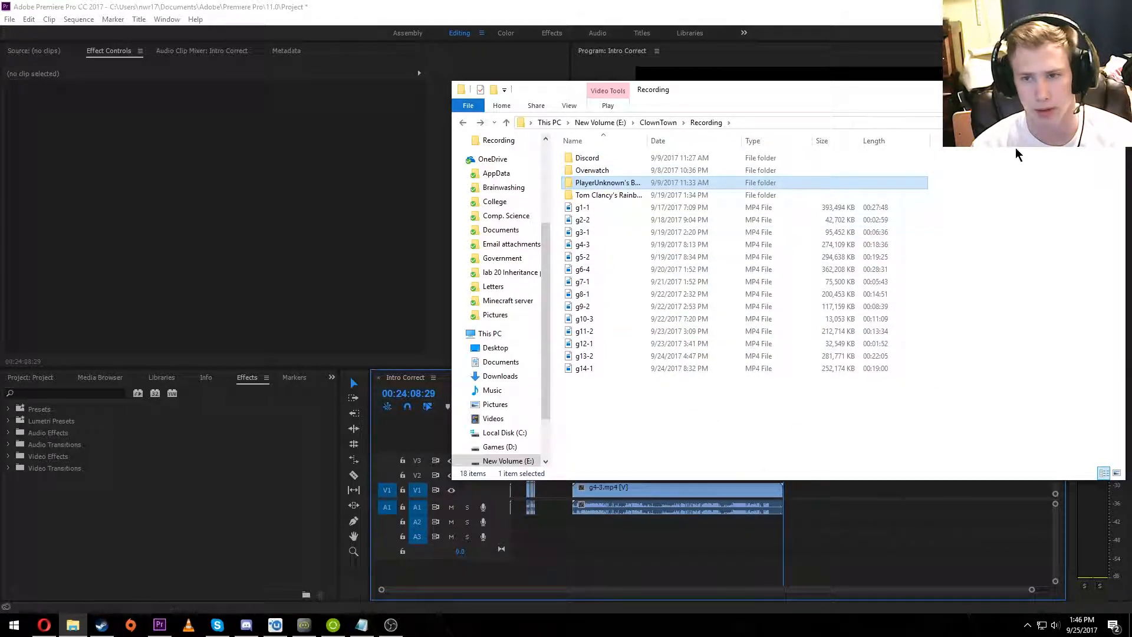
{"action": "key", "text": "alt+Tab"}
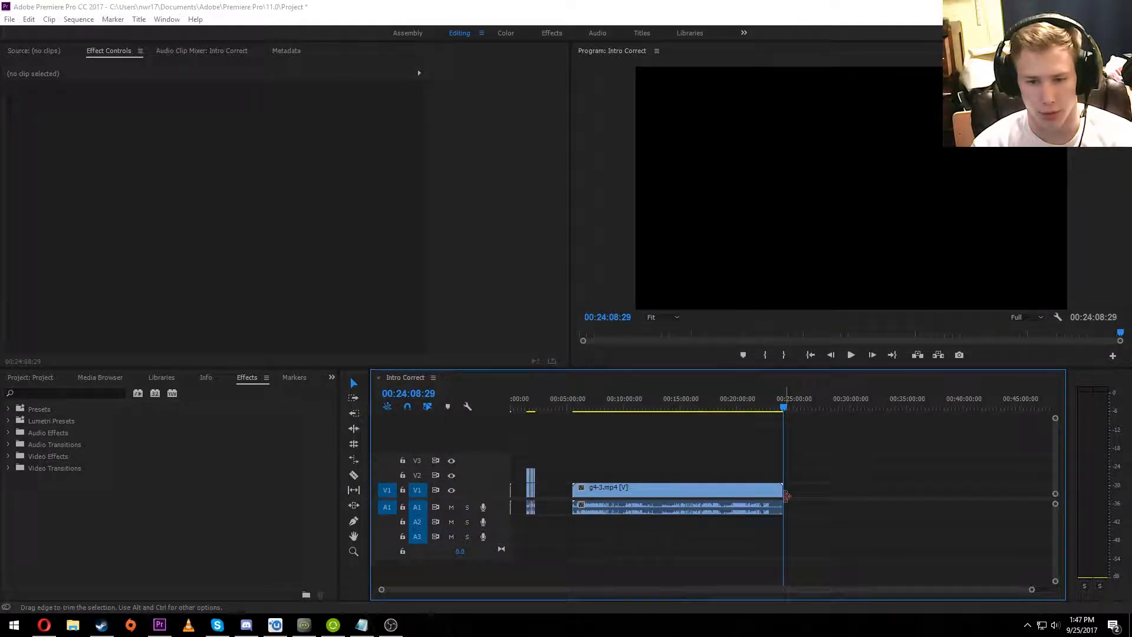
Split the g4-3 gameplay clip into several sections with the Razor tool.
{"action": "mouse_move", "coordinate": [784, 499]}
{"action": "left_mouse_down"}
{"action": "mouse_move", "coordinate": [740, 494]}
{"action": "mouse_move", "coordinate": [783, 495]}
{"action": "left_mouse_up"}
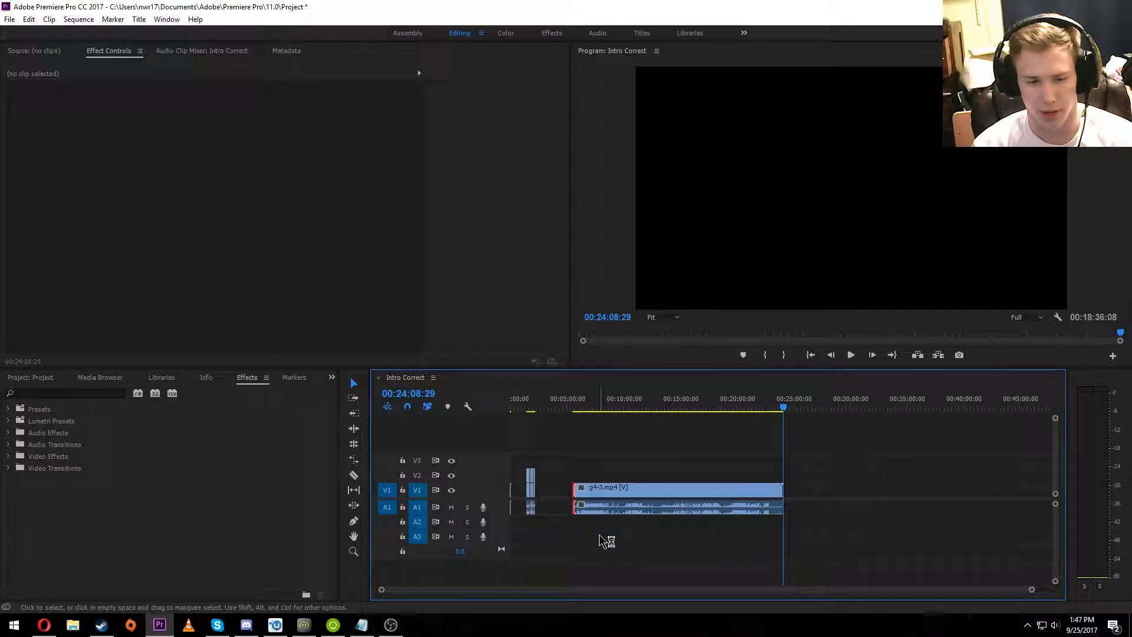
{"action": "key", "text": "c"}
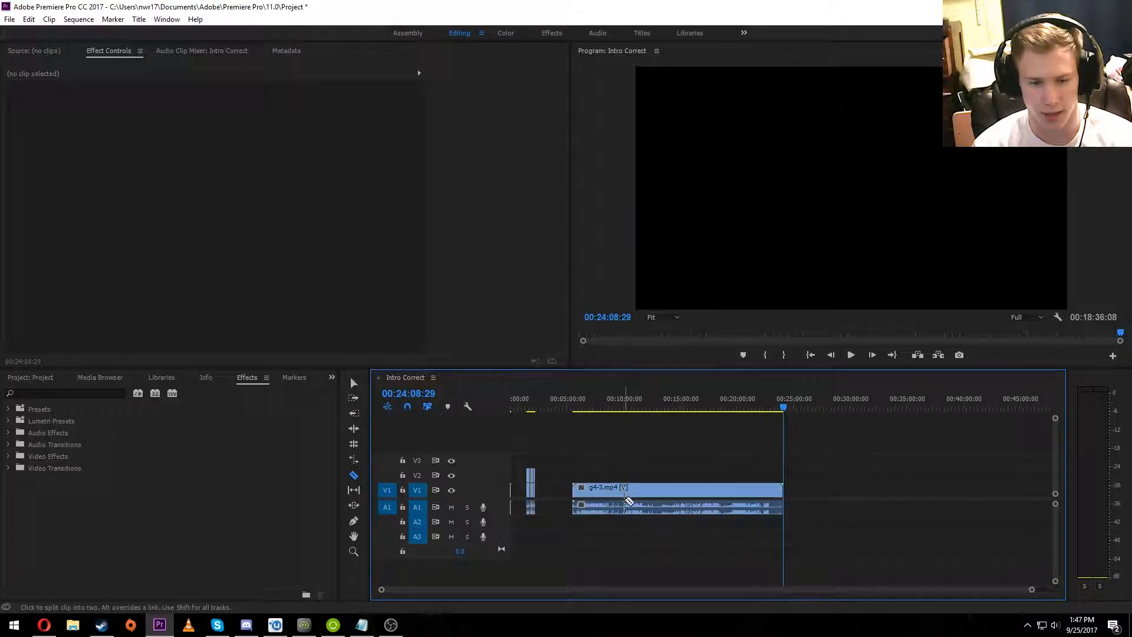
{"action": "left_click", "coordinate": [623, 505]}
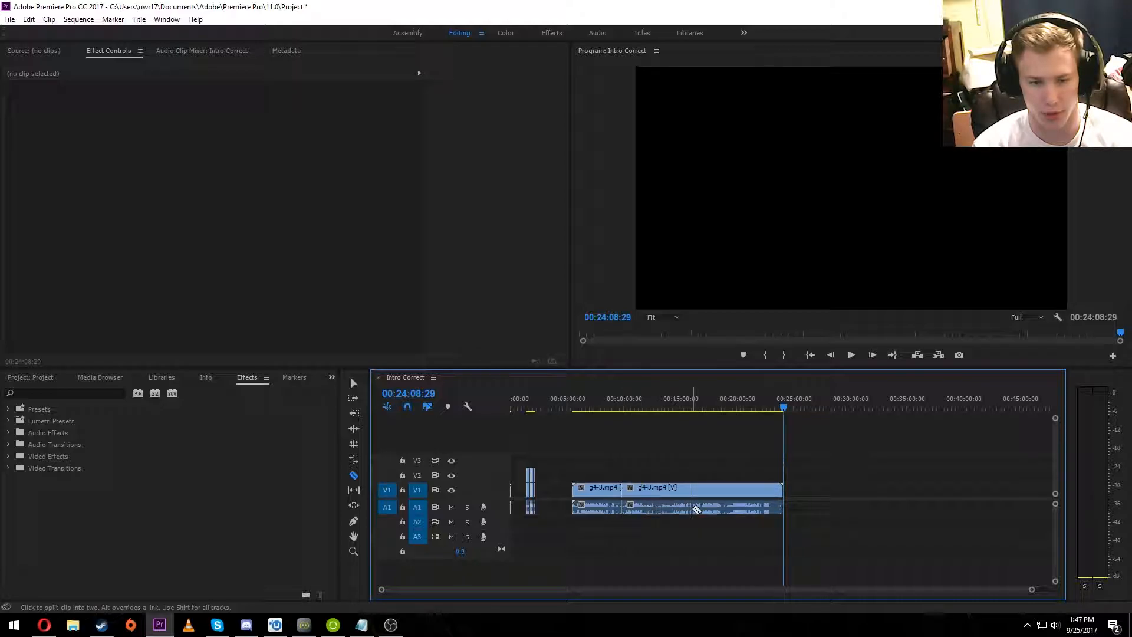
{"action": "left_click", "coordinate": [735, 507]}
{"action": "key", "text": "v"}
Select the cut sections one by one and delete the last section of the gameplay clip.
{"action": "left_click", "coordinate": [597, 505]}
{"action": "left_click", "coordinate": [658, 507]}
{"action": "left_click", "coordinate": [708, 507]}
{"action": "left_click", "coordinate": [753, 508]}
{"action": "key", "text": "Delete"}
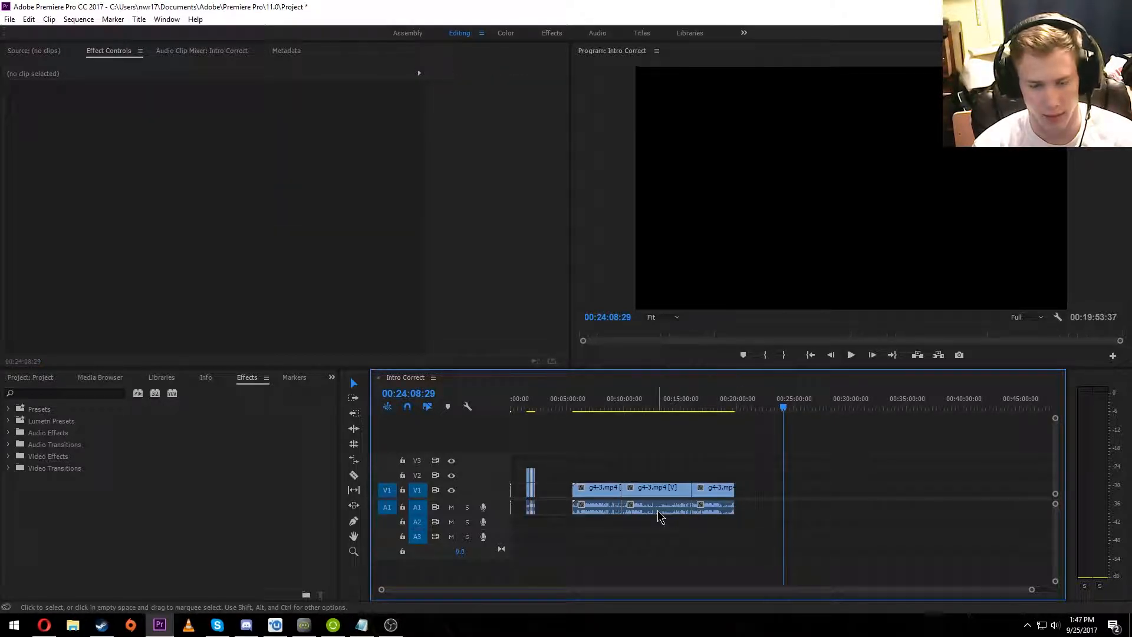
Undo the section deletion and all razor cuts on the gameplay clip.
{"action": "key", "text": "ctrl+z"}
{"action": "key", "text": "ctrl+z"}
{"action": "key", "text": "ctrl+z"}
{"action": "key", "text": "ctrl+z"}
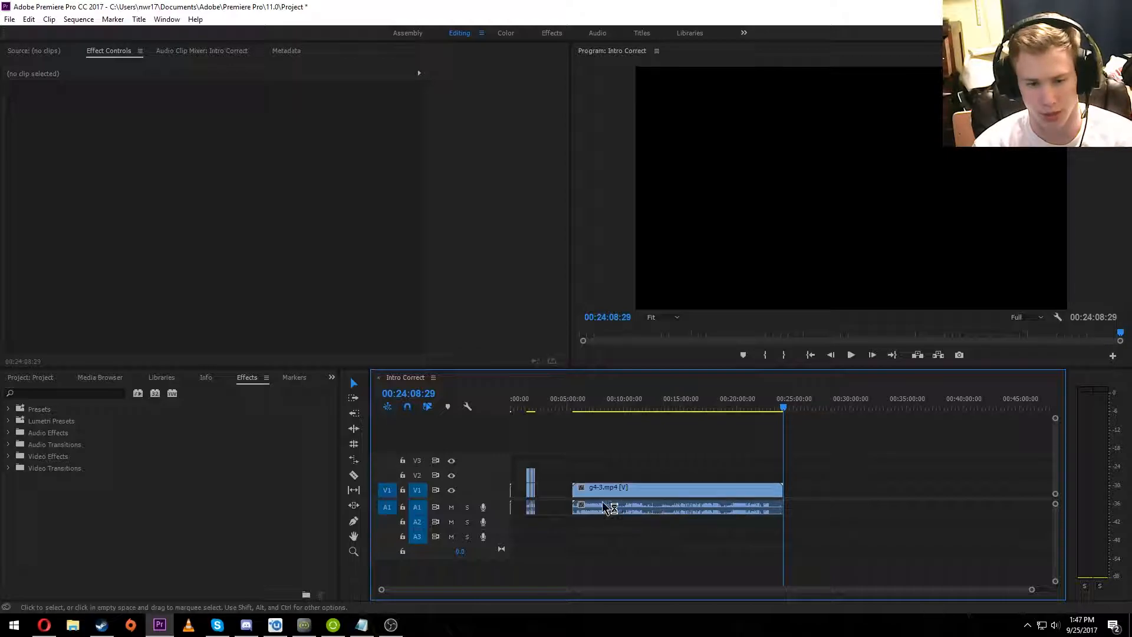
Move the playhead to 00:23:13:35 and set the sequence's horizontal frame size to 1000, accepting the deletion of its previews.
{"action": "mouse_move", "coordinate": [785, 536]}
{"action": "left_mouse_down"}
{"action": "mouse_move", "coordinate": [570, 530]}
{"action": "mouse_move", "coordinate": [784, 531]}
{"action": "mouse_move", "coordinate": [774, 529]}
{"action": "left_mouse_up"}
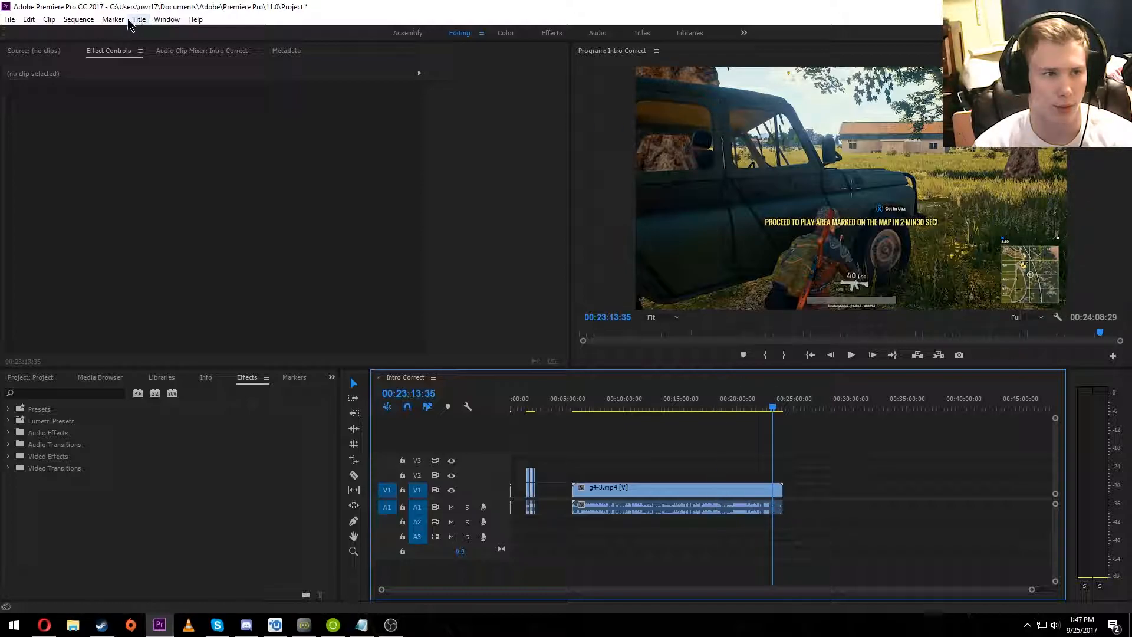
{"action": "left_click", "coordinate": [79, 20]}
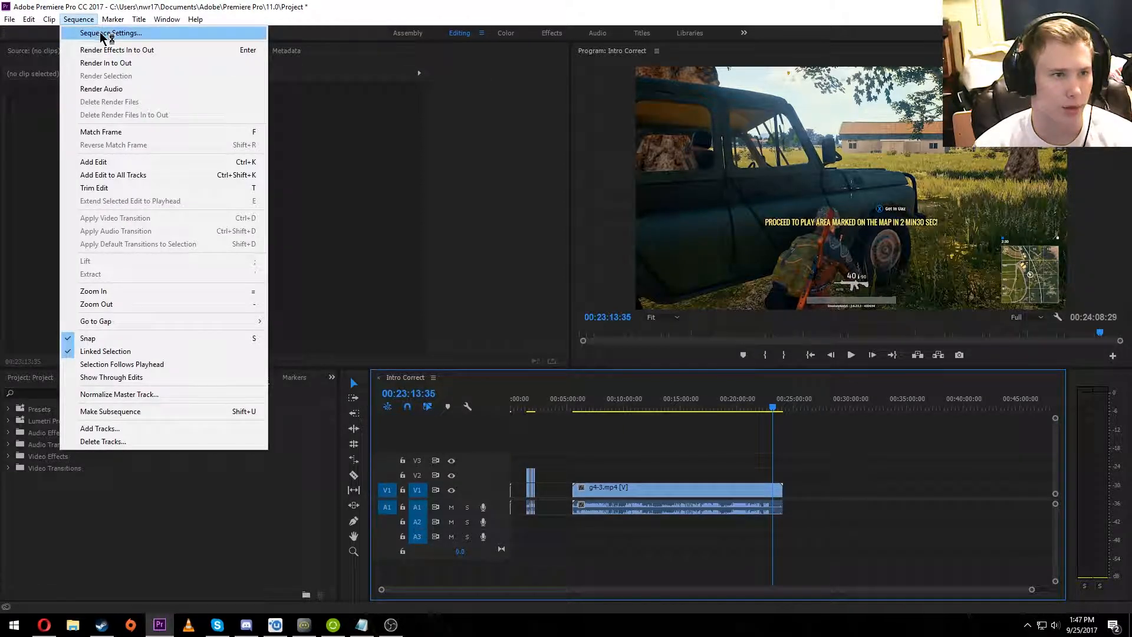
{"action": "left_click", "coordinate": [103, 33]}
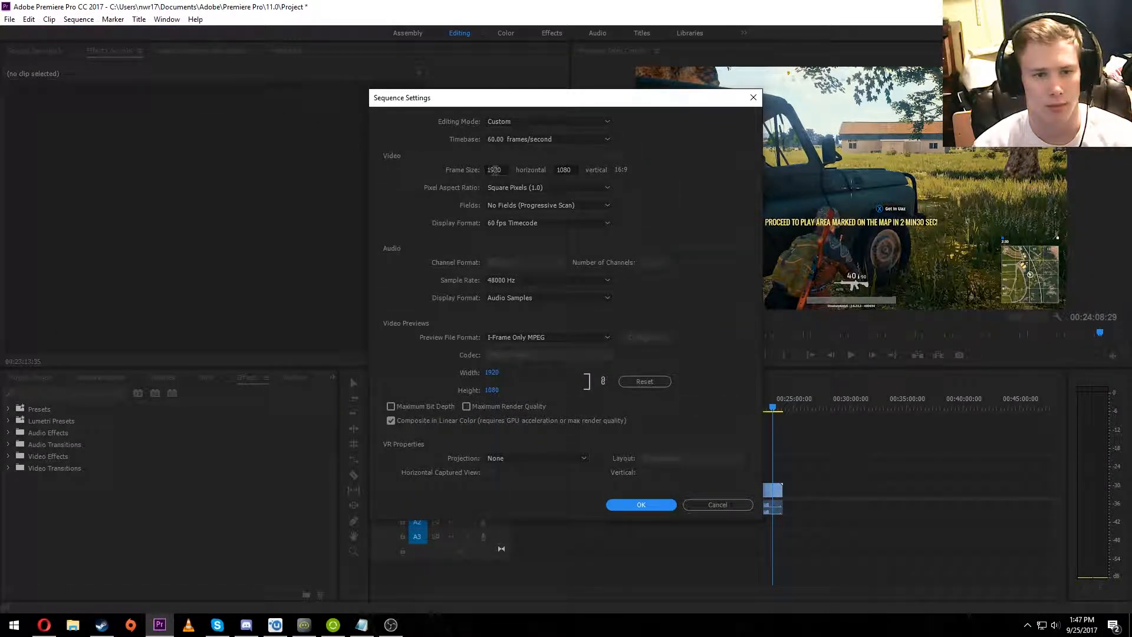
{"action": "left_click", "coordinate": [502, 170]}
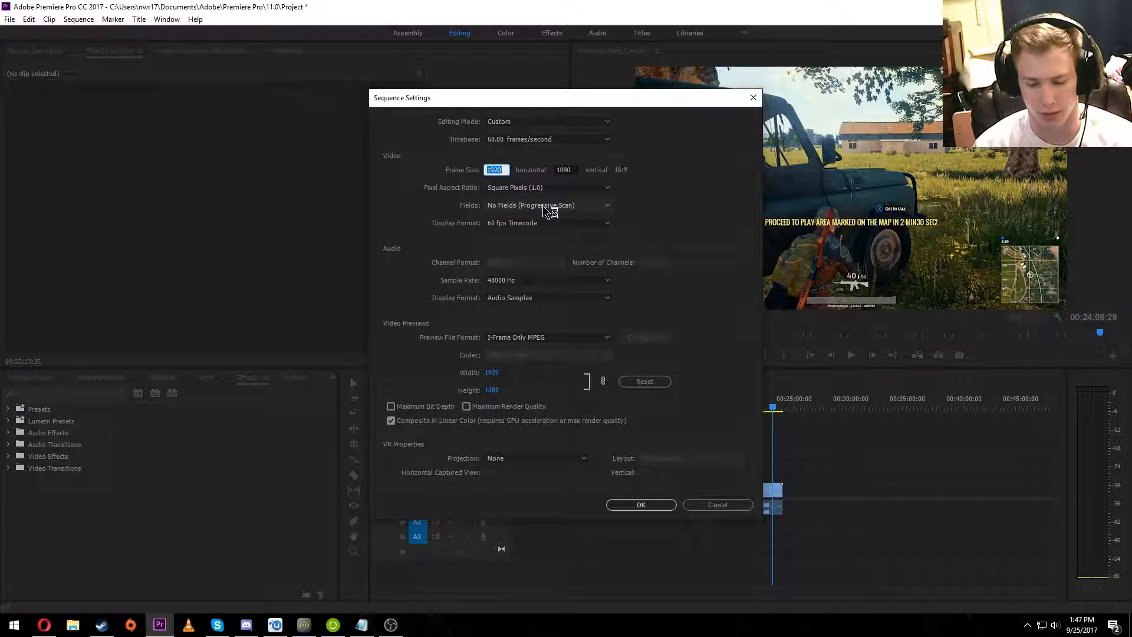
{"action": "type", "text": "1000"}
{"action": "key", "text": "Return"}
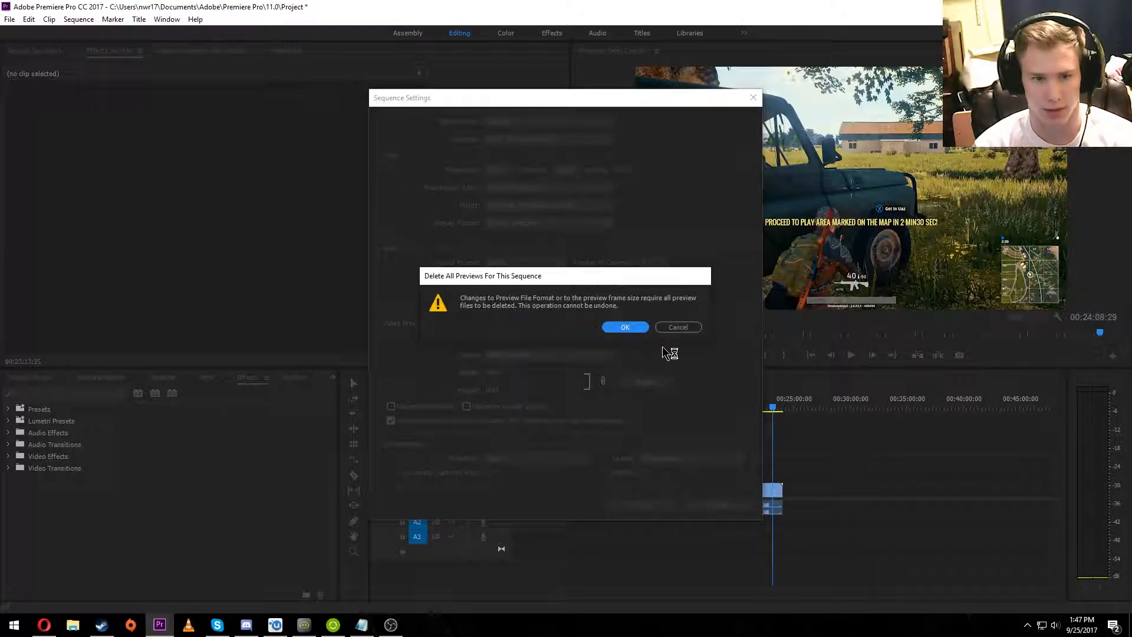
{"action": "left_click", "coordinate": [624, 328]}
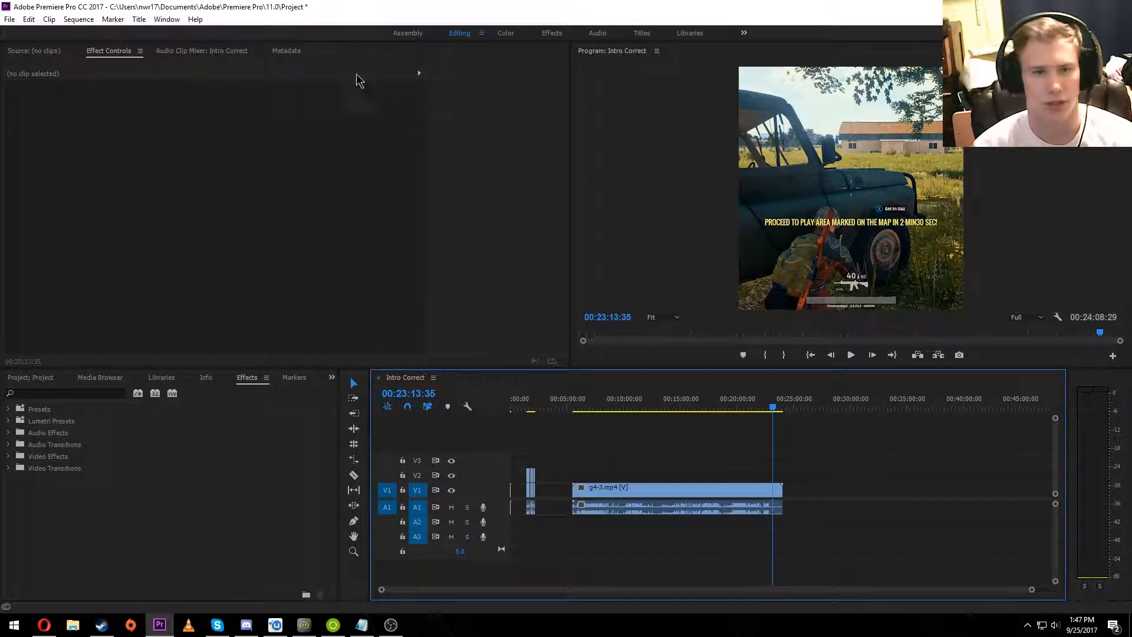
Set the sequence's horizontal frame size to 1920, accepting the deletion of its previews.
{"action": "left_click", "coordinate": [78, 18]}
{"action": "left_click", "coordinate": [103, 34]}
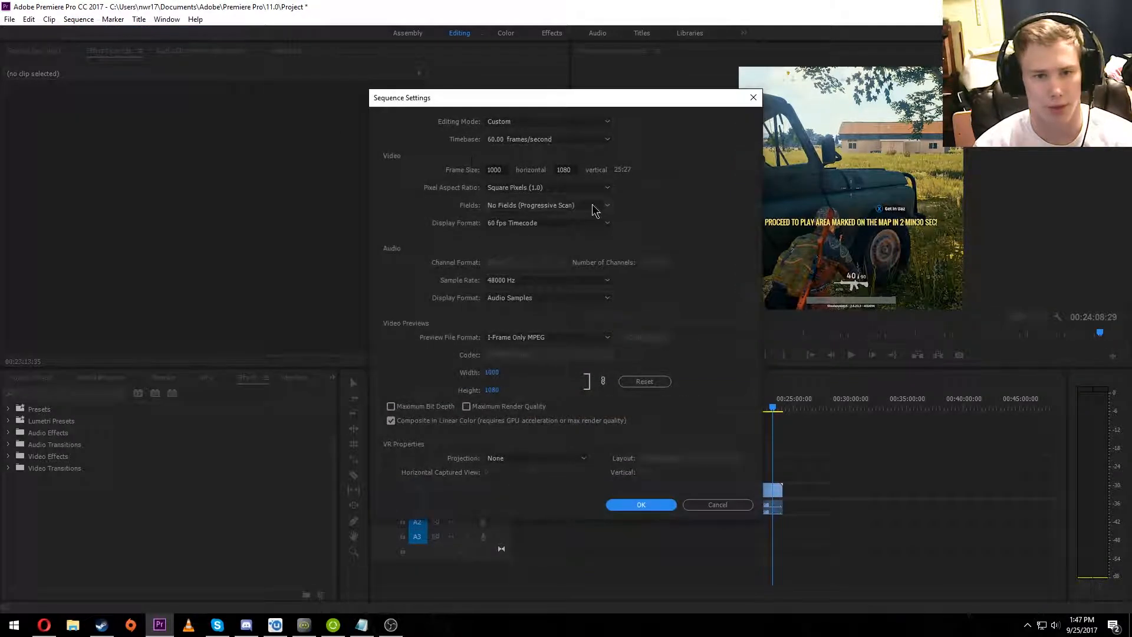
{"action": "double_click", "coordinate": [497, 171]}
{"action": "type", "text": "1920"}
{"action": "key", "text": "Return"}
{"action": "left_click", "coordinate": [635, 331]}
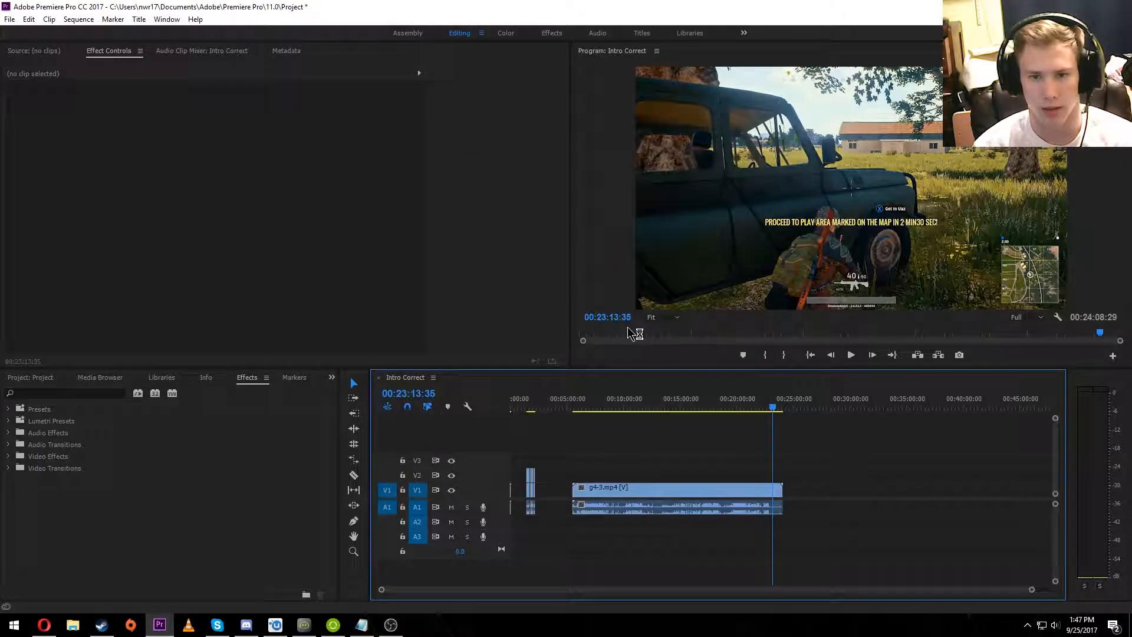
Move the playhead to 00:19:50:29 and place the g4-3 webcam recording from ClownTown's Recording folder on V2 and A2, aligned with the gameplay clip.
{"action": "left_click_drag", "start_coordinate": [771, 542], "coordinate": [735, 537]}
{"action": "left_click", "coordinate": [589, 489]}
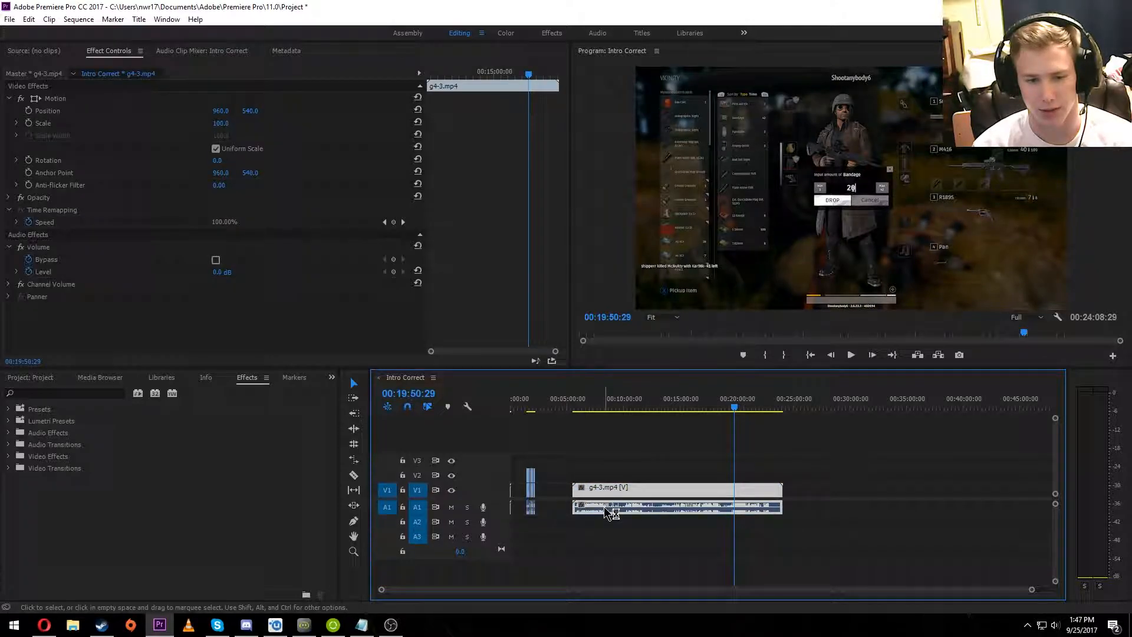
{"action": "left_click", "coordinate": [74, 626]}
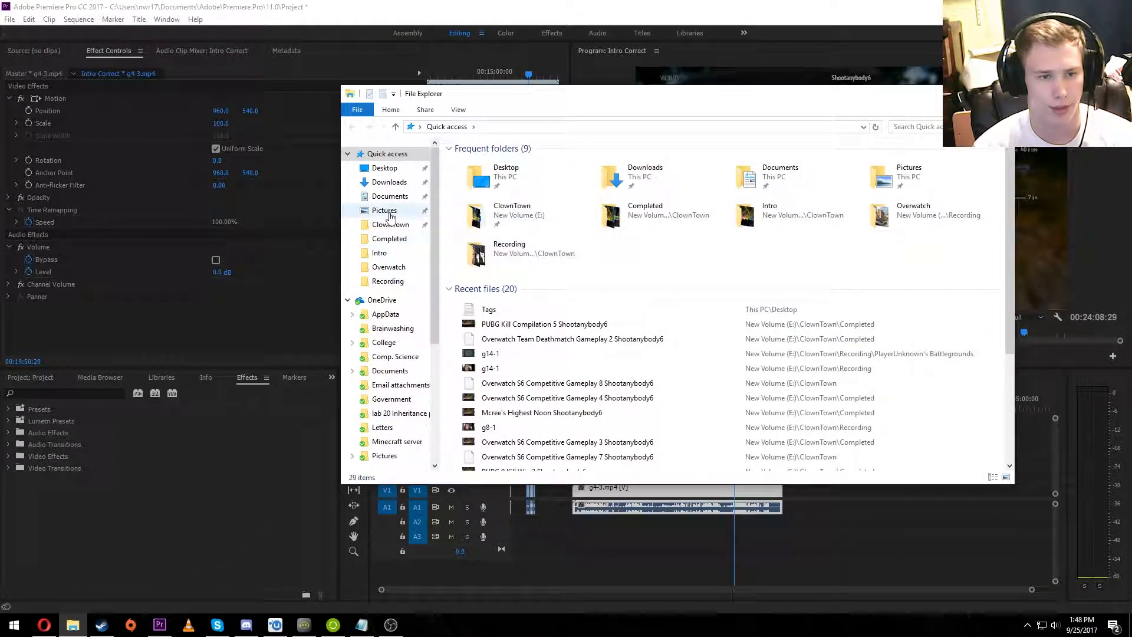
{"action": "left_click", "coordinate": [391, 224]}
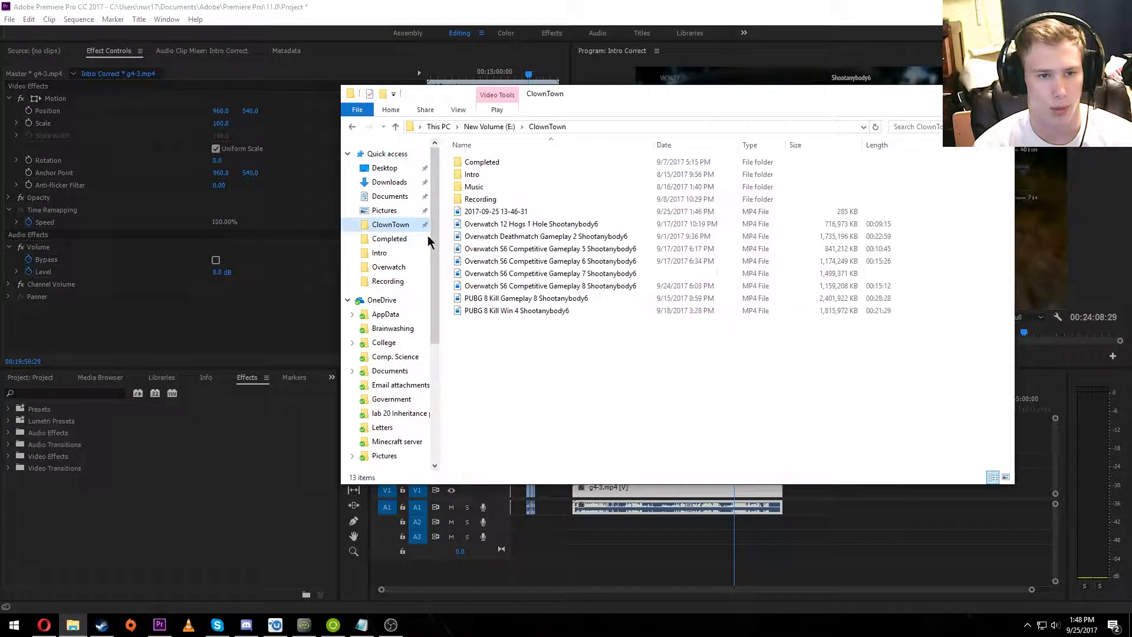
{"action": "double_click", "coordinate": [478, 200]}
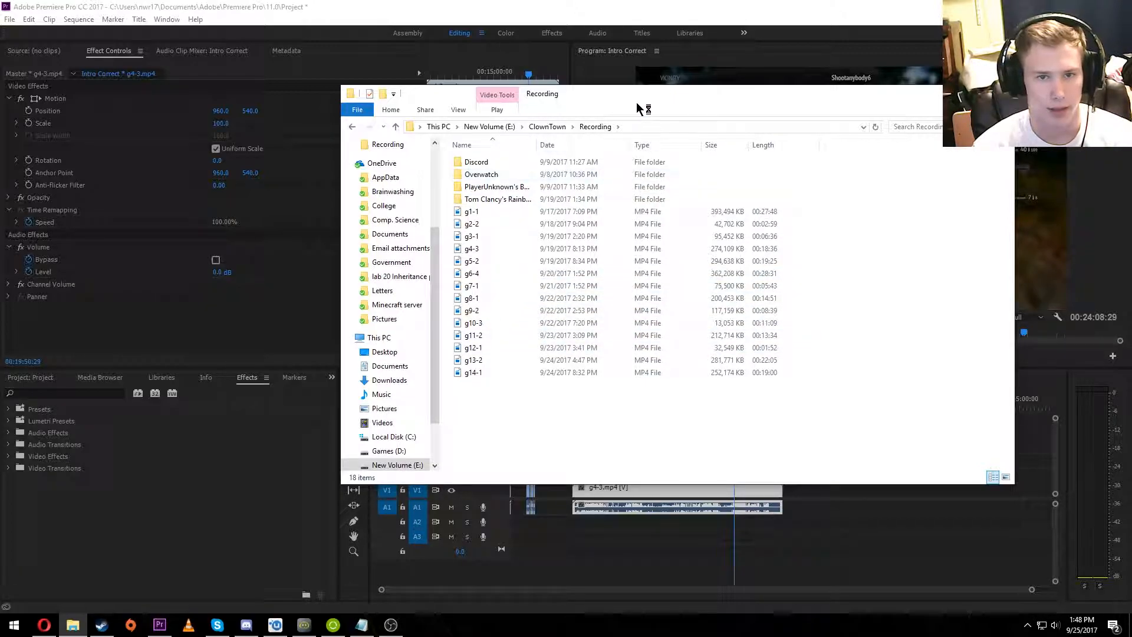
{"action": "left_click_drag", "start_coordinate": [636, 102], "coordinate": [679, 84]}
{"action": "left_click_drag", "start_coordinate": [526, 232], "coordinate": [575, 529]}
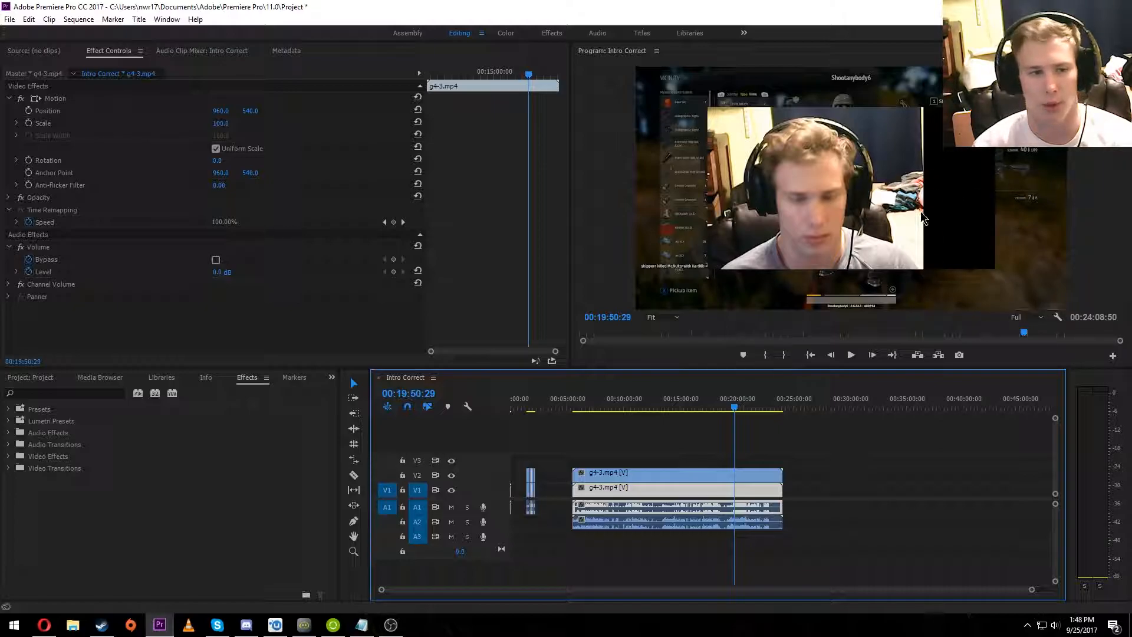
Apply the Crop effect to the webcam clip on V2 and crop its right side by 25%.
{"action": "left_click", "coordinate": [60, 391]}
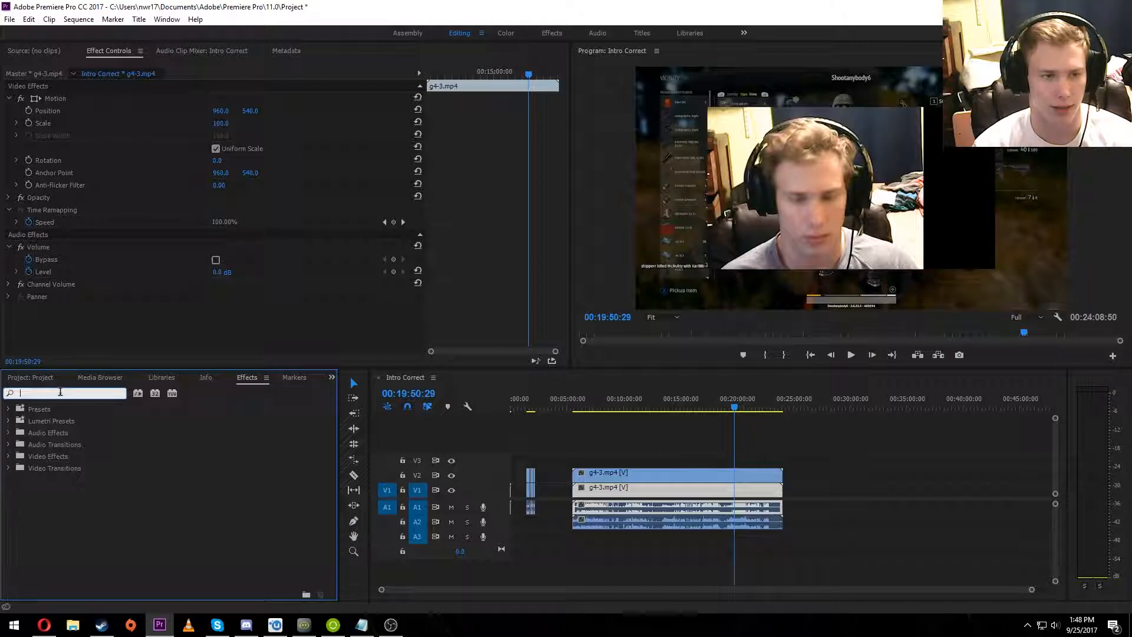
{"action": "type", "text": "crop"}
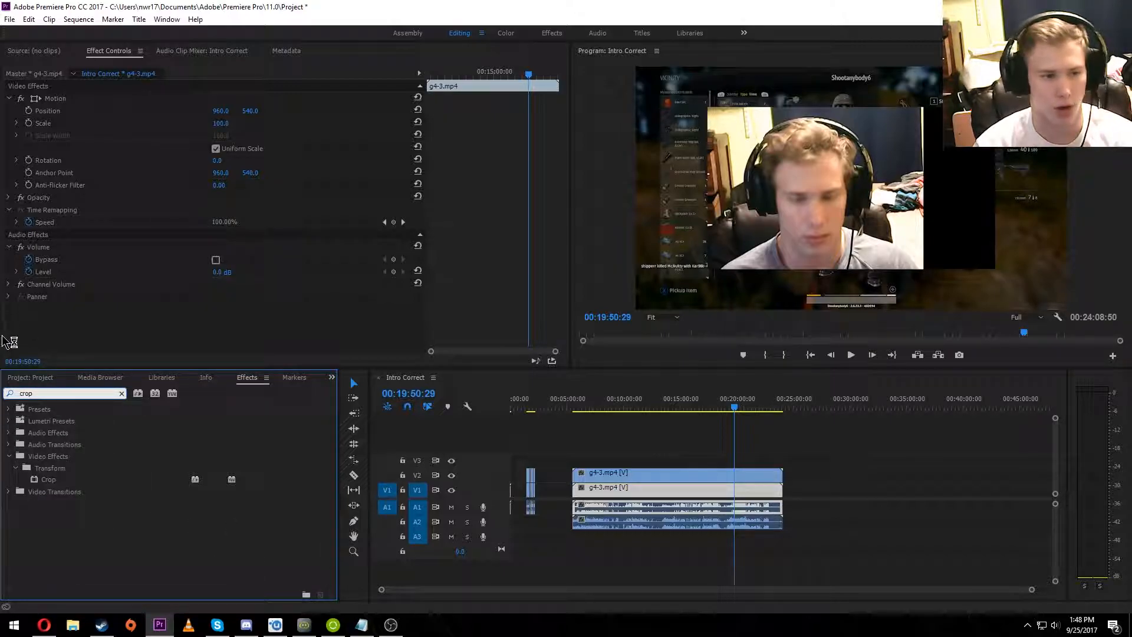
{"action": "left_click_drag", "start_coordinate": [47, 481], "coordinate": [611, 475]}
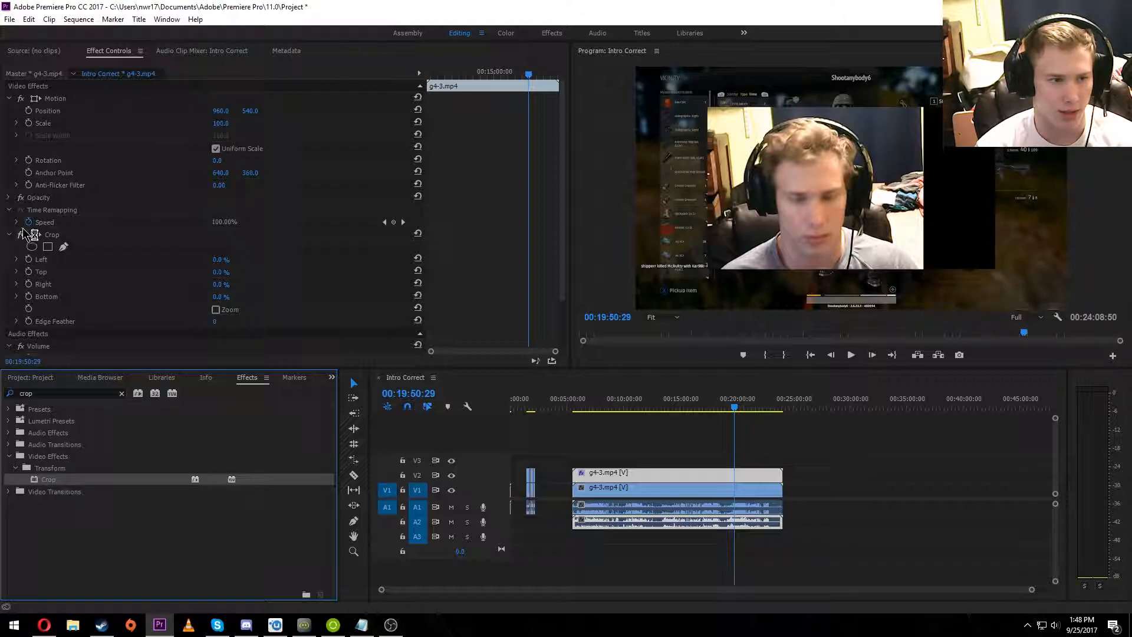
{"action": "left_click", "coordinate": [217, 285]}
{"action": "type", "text": "25"}
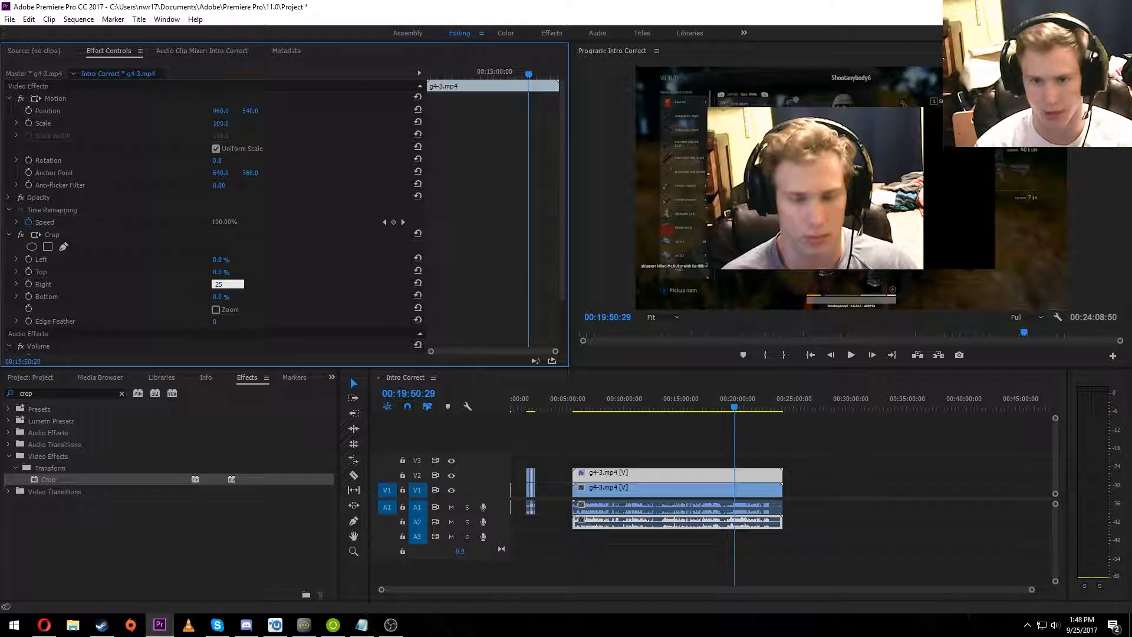
{"action": "key", "text": "Return"}
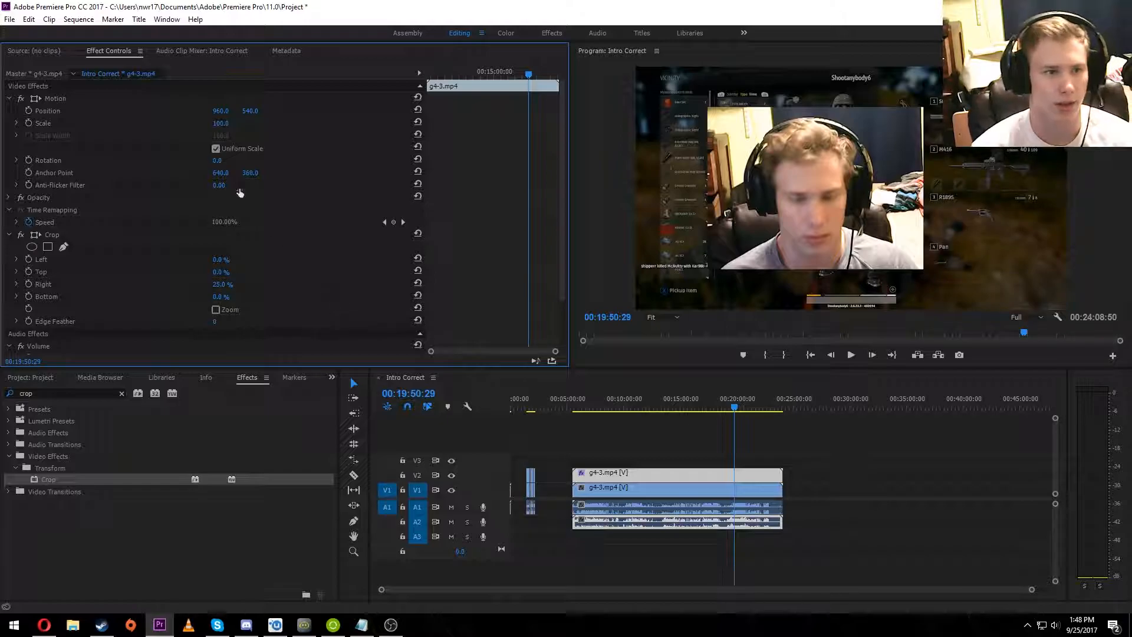
Set the webcam clip's scale to 35.
{"action": "left_click", "coordinate": [221, 123]}
{"action": "type", "text": "35"}
{"action": "key", "text": "Return"}
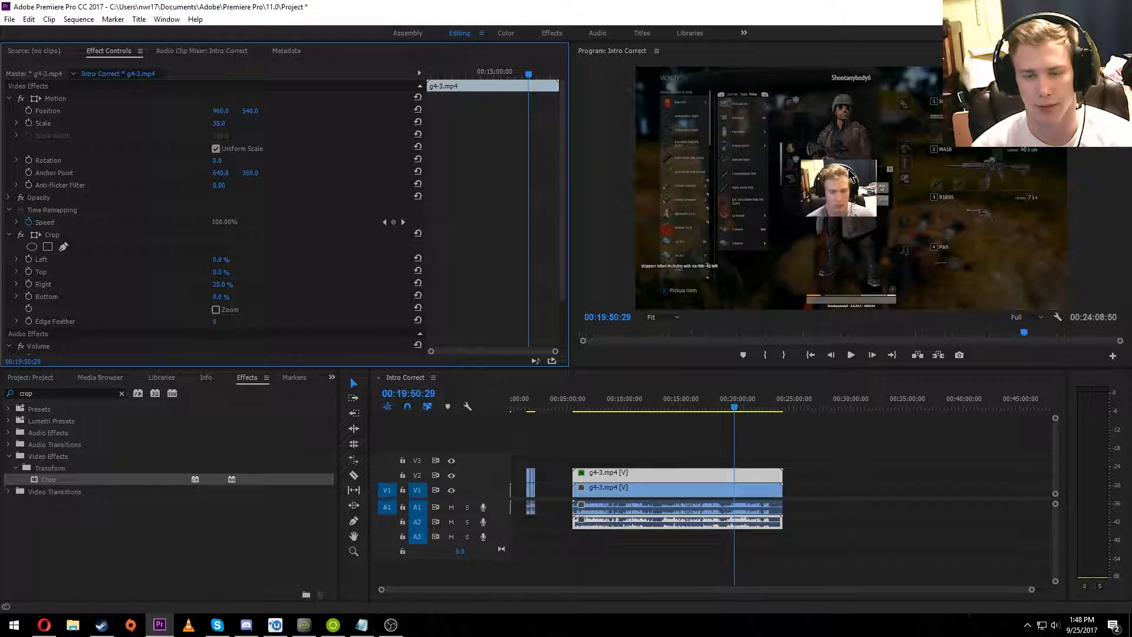
Set the webcam overlay's horizontal position to 500 and move it into the video frame's lower-left corner, at about 219, 957.
{"action": "left_click", "coordinate": [833, 184]}
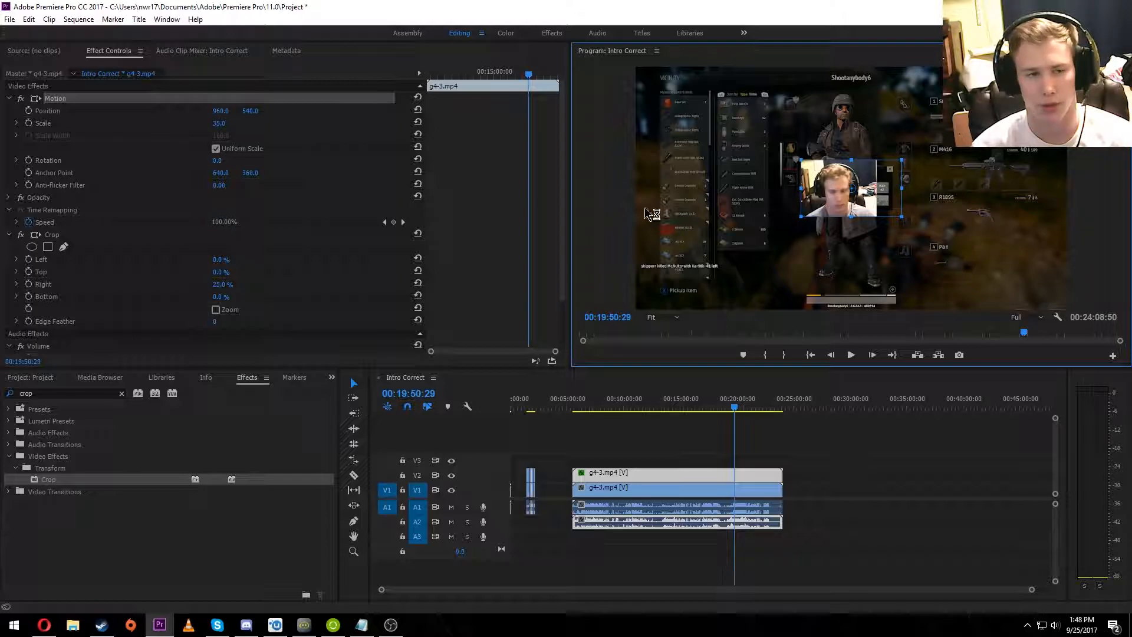
{"action": "left_click", "coordinate": [232, 110]}
{"action": "type", "text": "500"}
{"action": "key", "text": "Return"}
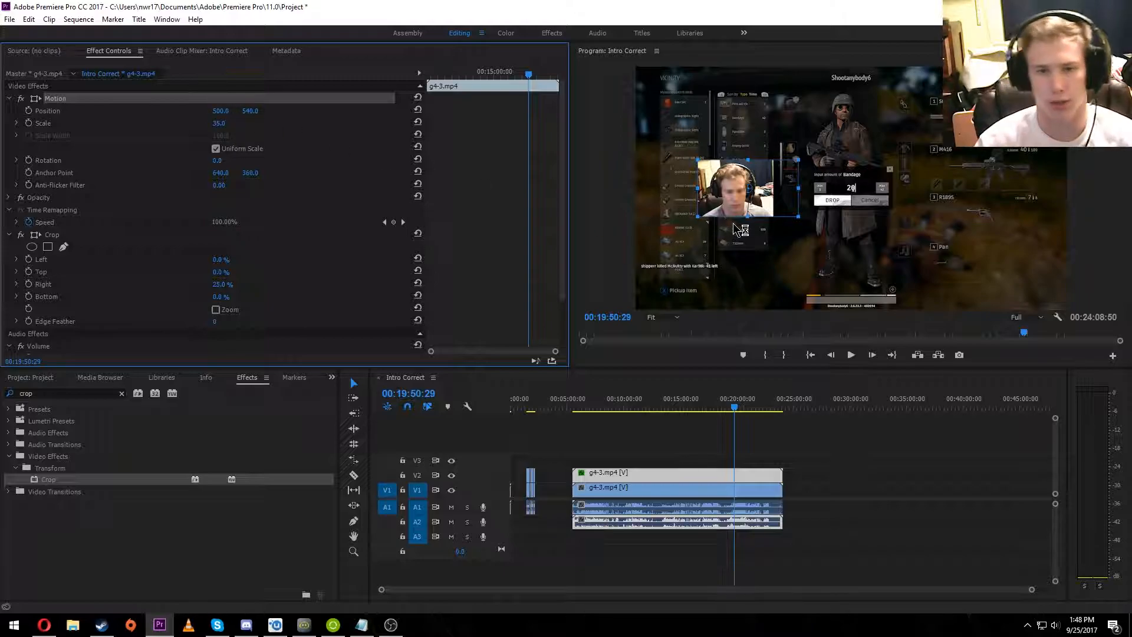
{"action": "left_click", "coordinate": [730, 197]}
{"action": "left_click_drag", "start_coordinate": [724, 197], "coordinate": [662, 293]}
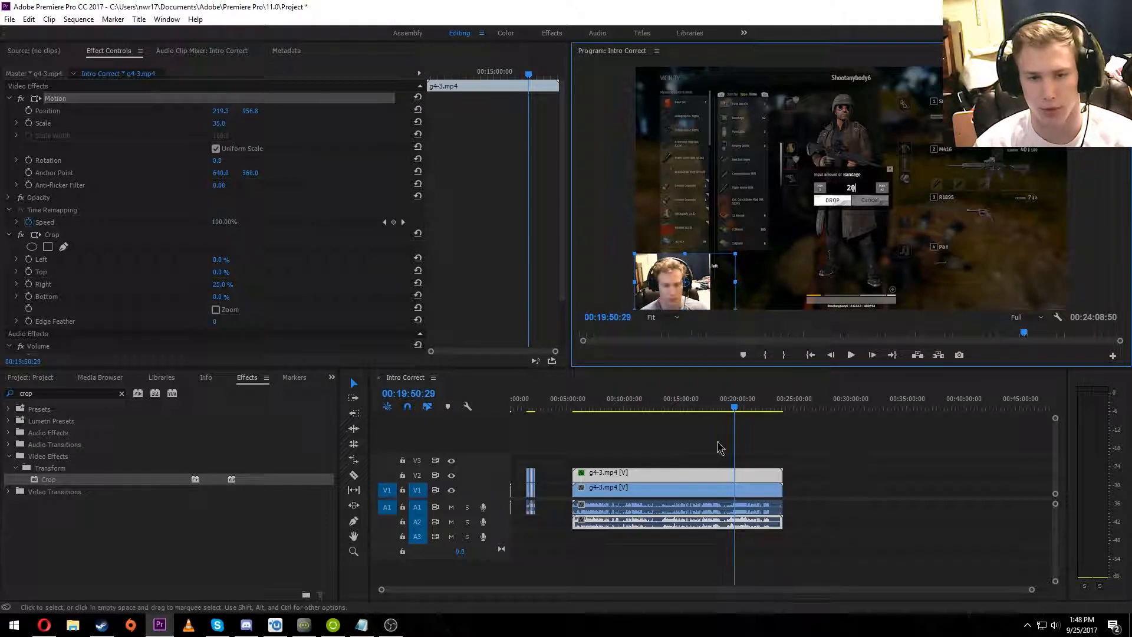
{"action": "left_click", "coordinate": [797, 584]}
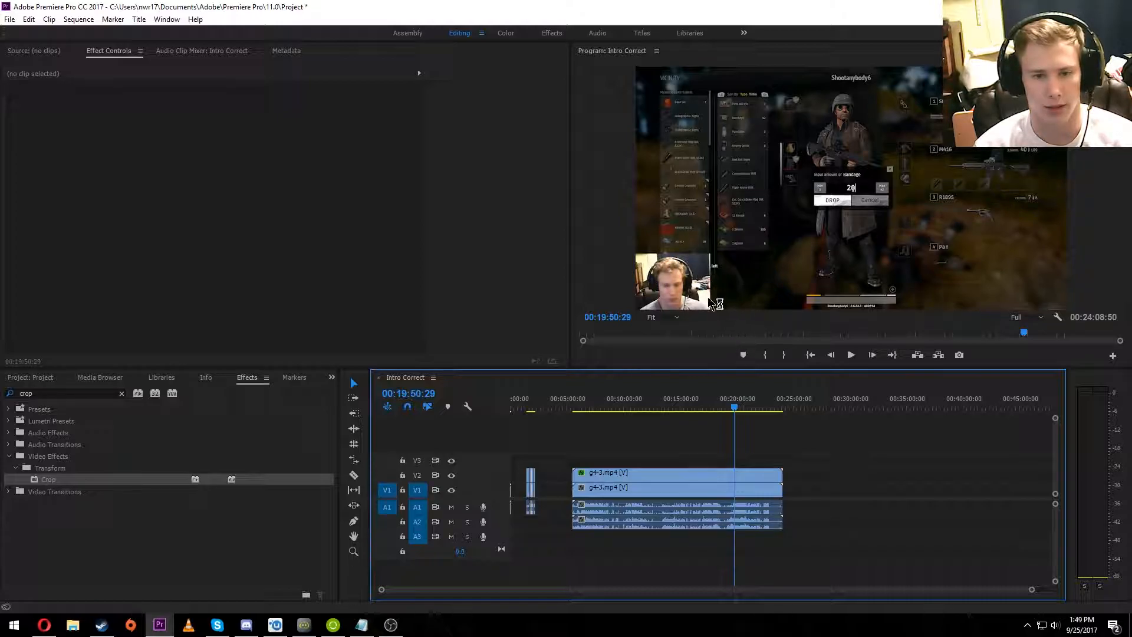
Scrub through the overlaid gameplay and webcam clips and play around 00:09:32 to examine whether their audio peaks line up.
{"action": "left_click", "coordinate": [720, 480]}
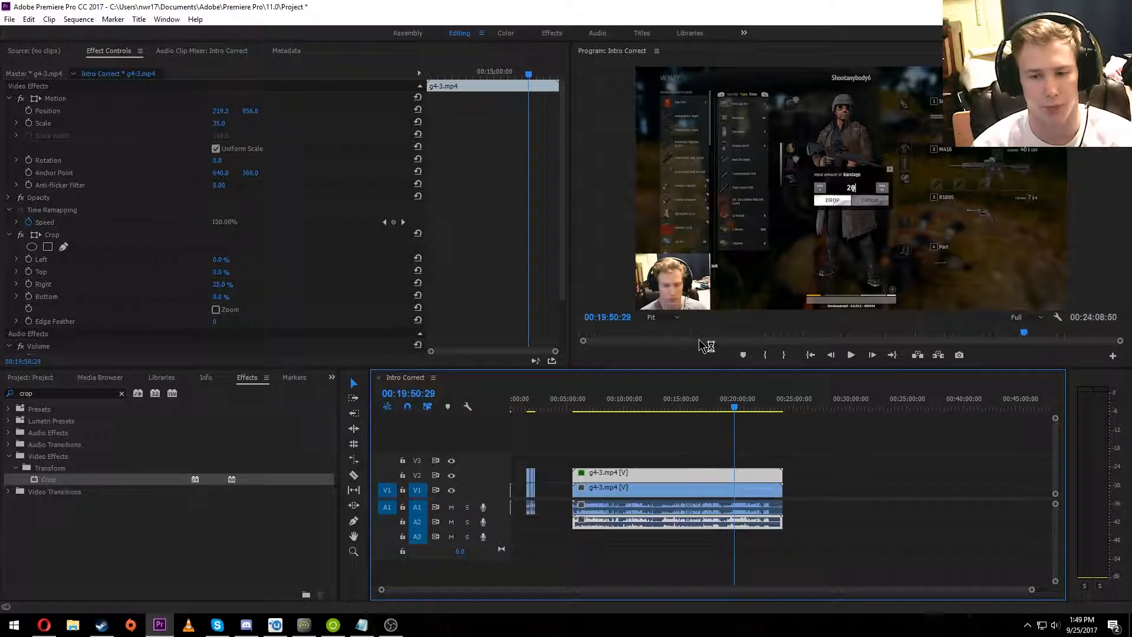
{"action": "left_click_drag", "start_coordinate": [735, 553], "coordinate": [696, 560]}
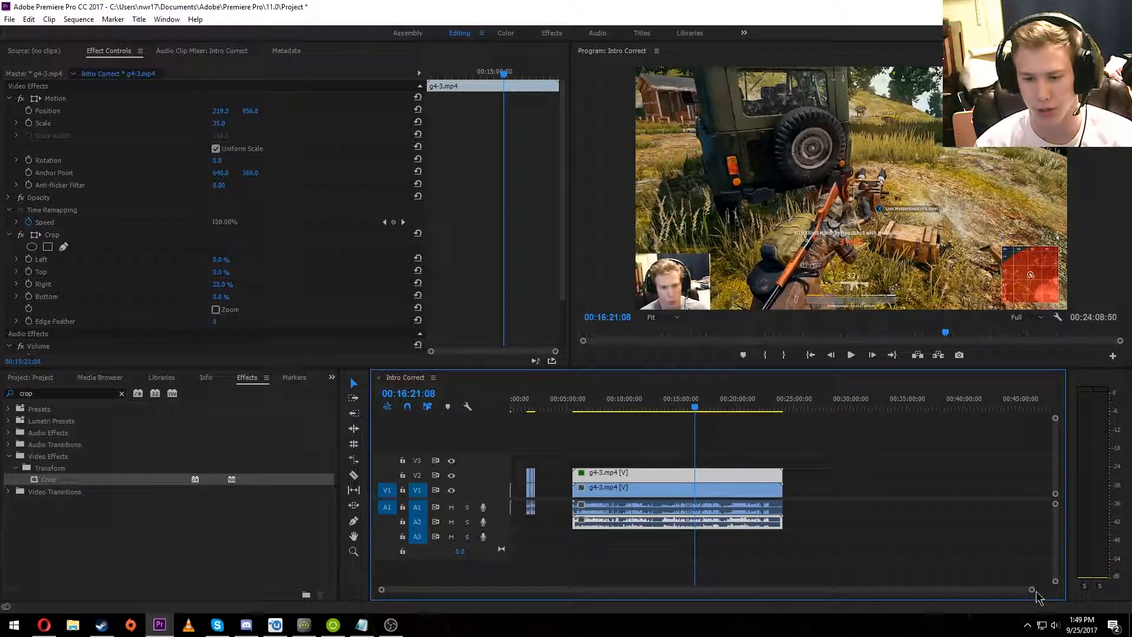
{"action": "left_click_drag", "start_coordinate": [1032, 589], "coordinate": [811, 581]}
{"action": "left_click_drag", "start_coordinate": [740, 593], "coordinate": [820, 591]}
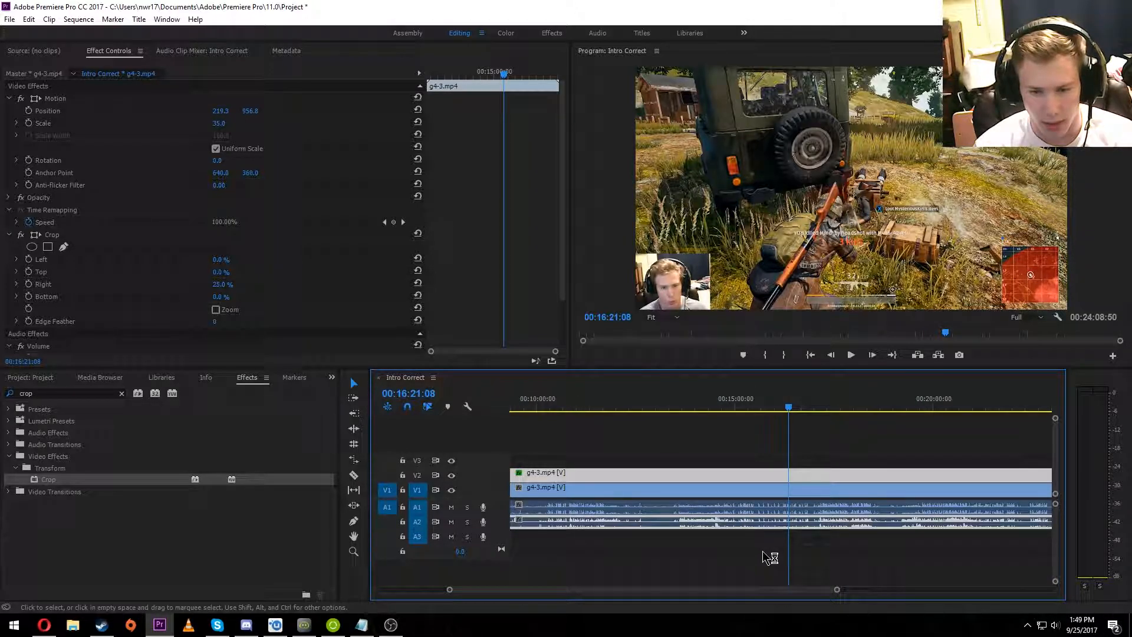
{"action": "left_click_drag", "start_coordinate": [789, 542], "coordinate": [633, 554]}
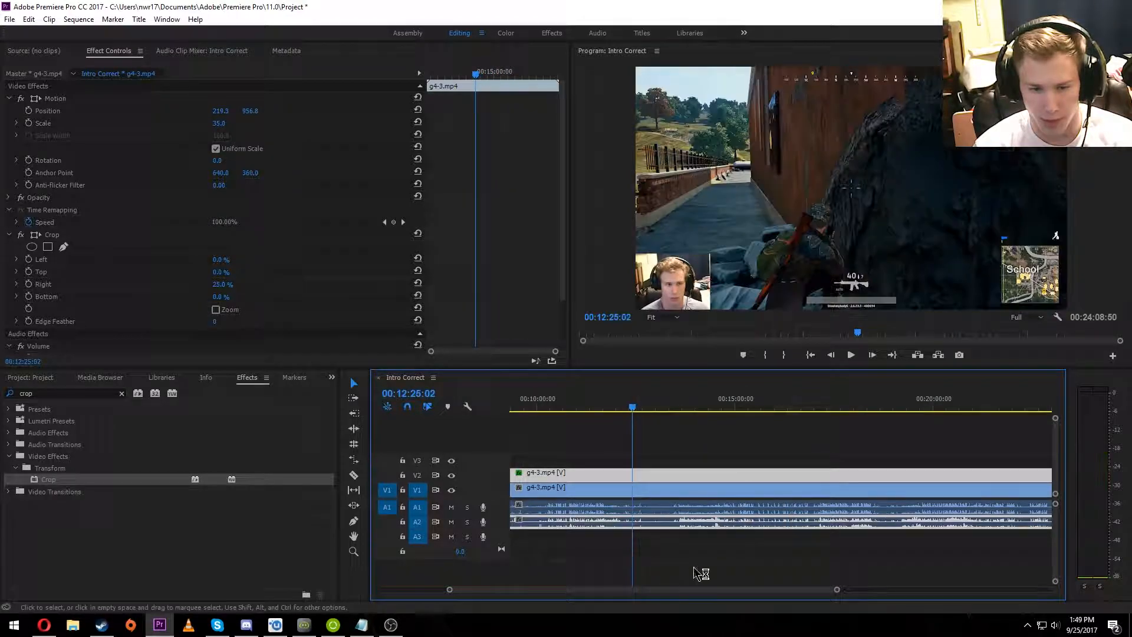
{"action": "left_click_drag", "start_coordinate": [841, 591], "coordinate": [875, 580]}
{"action": "scroll", "coordinate": [825, 549], "scroll_direction": "down", "scroll_amount": 3}
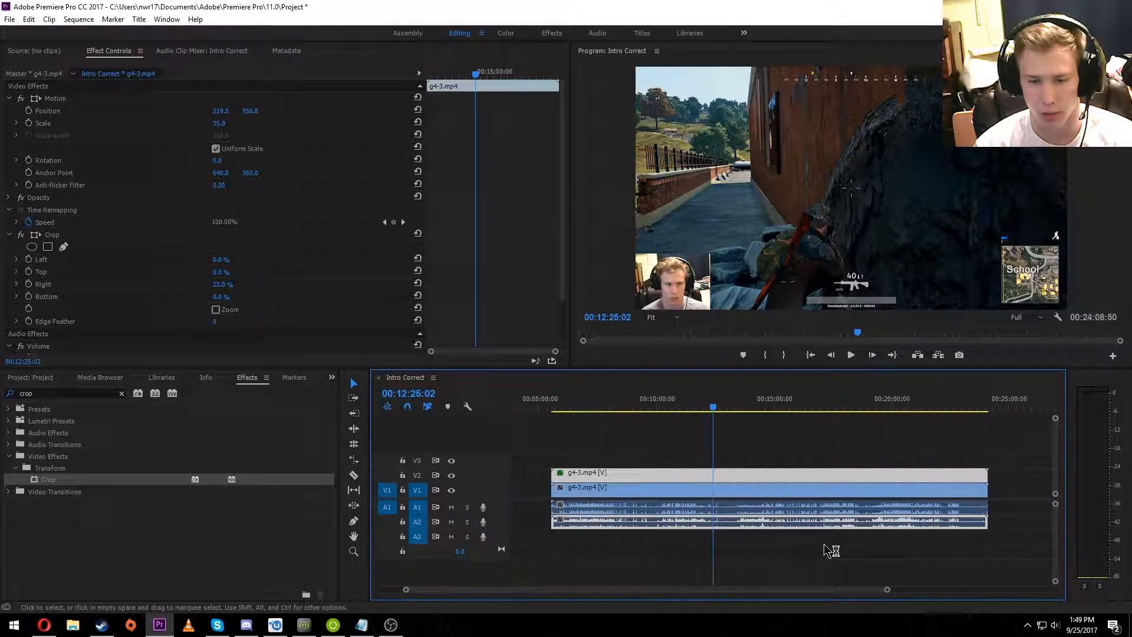
{"action": "scroll", "coordinate": [826, 549], "scroll_direction": "down", "scroll_amount": 2}
{"action": "scroll", "coordinate": [826, 549], "scroll_direction": "up", "scroll_amount": 6}
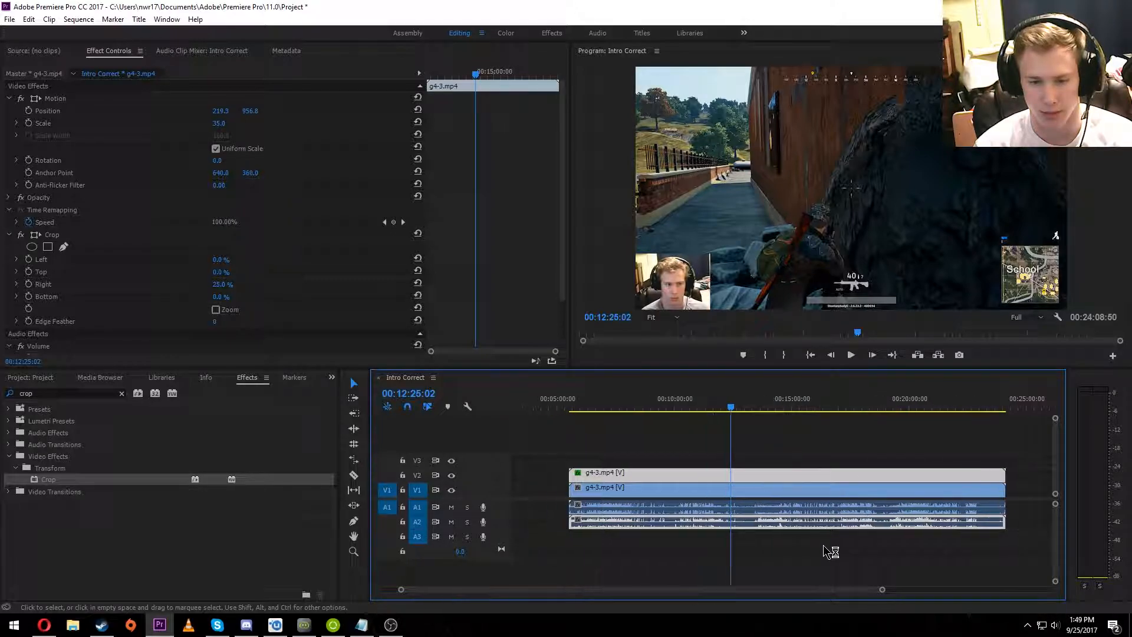
{"action": "left_click_drag", "start_coordinate": [878, 590], "coordinate": [832, 591]}
{"action": "left_click_drag", "start_coordinate": [790, 557], "coordinate": [673, 554]}
{"action": "left_click_drag", "start_coordinate": [809, 592], "coordinate": [698, 584]}
{"action": "key", "text": "space"}
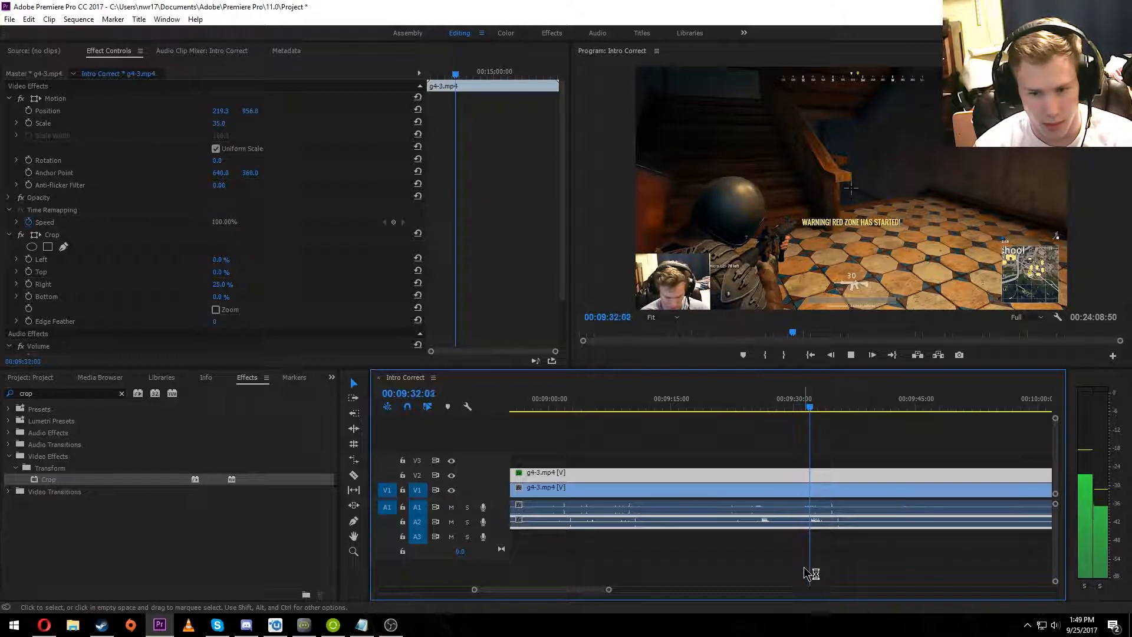
{"action": "key", "text": "space"}
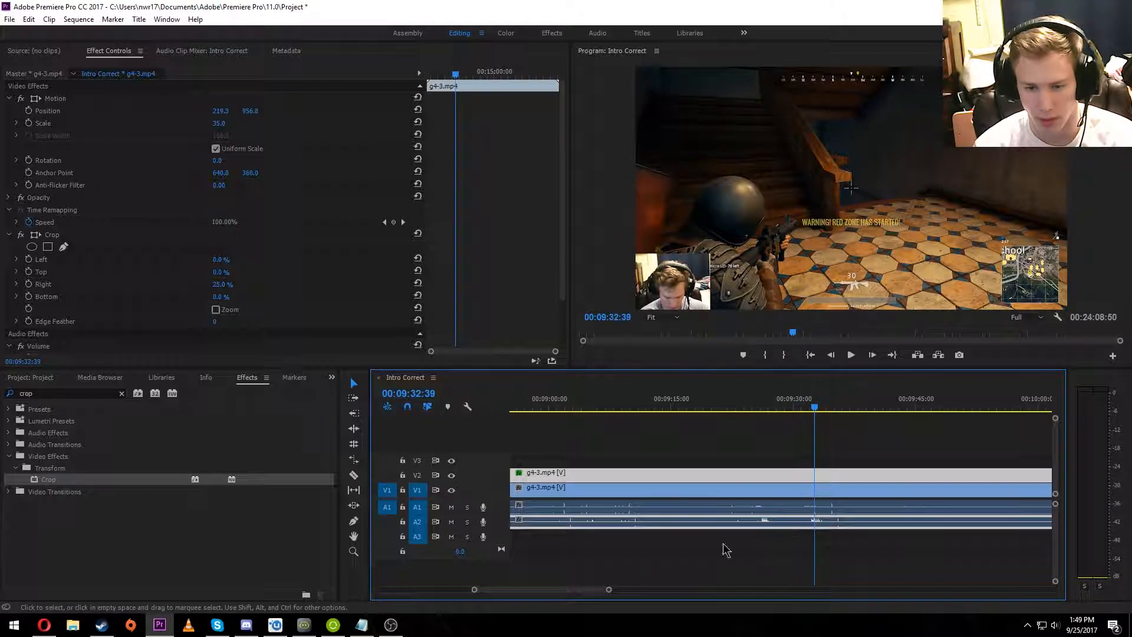
Shift the webcam clip on V2 and A2 earlier so its audio peaks align with the gameplay audio near 00:09:31:29.
{"action": "left_click_drag", "start_coordinate": [609, 589], "coordinate": [569, 591]}
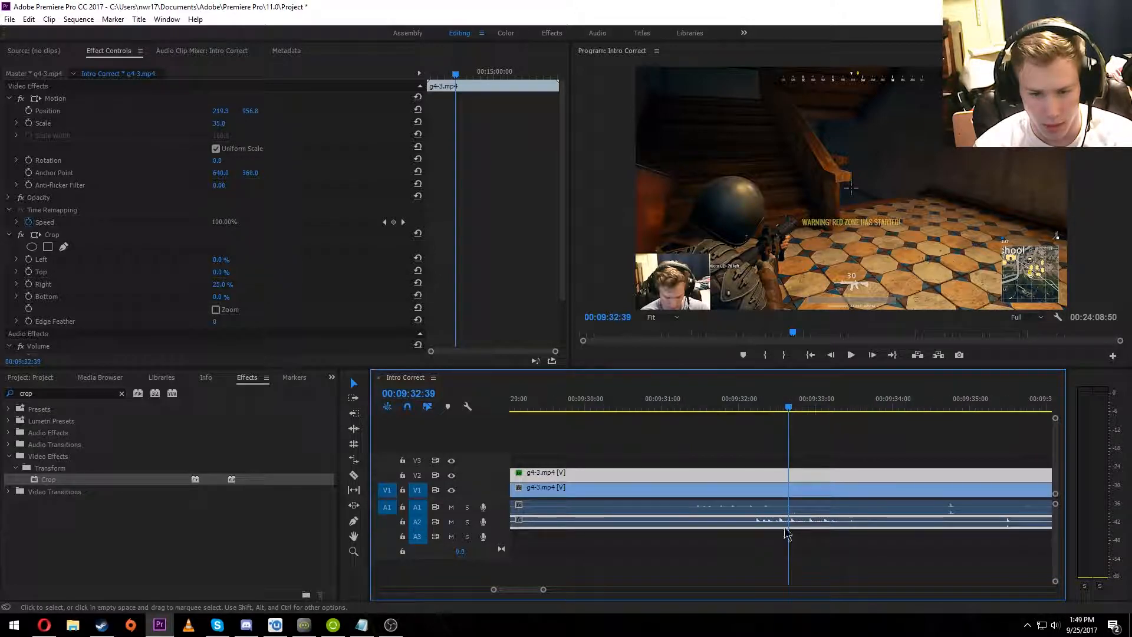
{"action": "left_click_drag", "start_coordinate": [752, 528], "coordinate": [705, 526]}
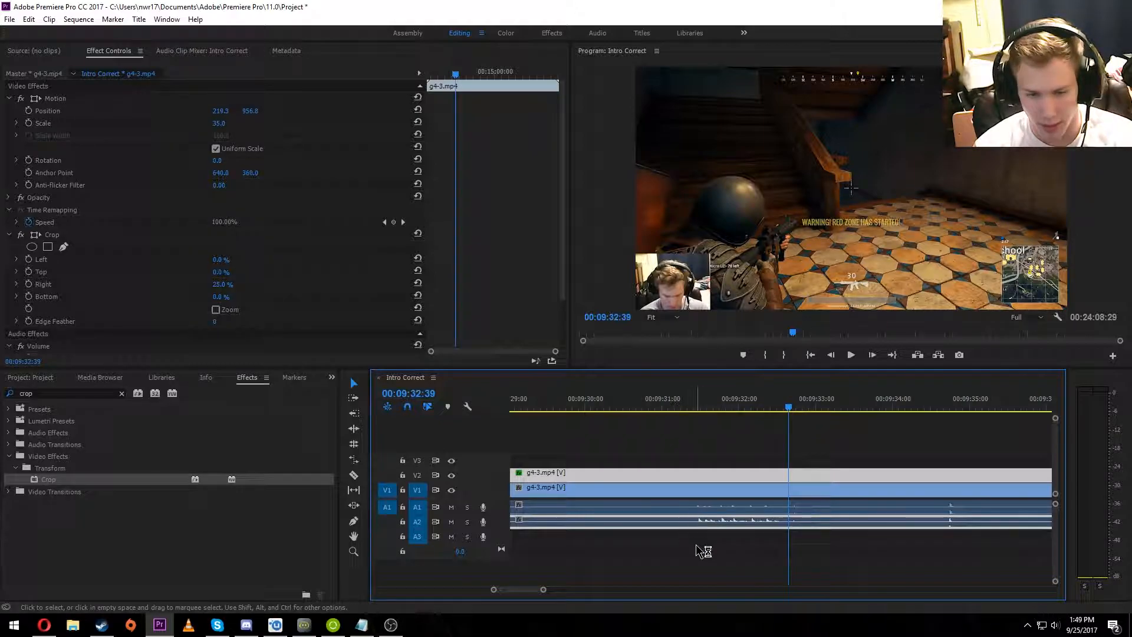
{"action": "left_click_drag", "start_coordinate": [790, 562], "coordinate": [700, 561]}
{"action": "left_click_drag", "start_coordinate": [544, 591], "coordinate": [514, 590]}
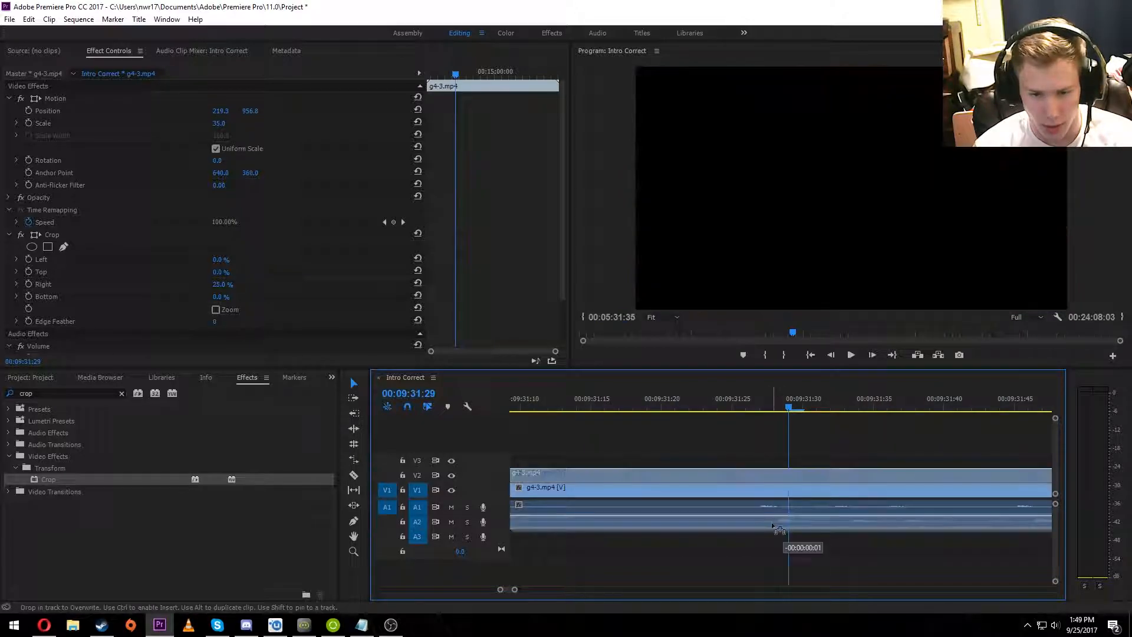
{"action": "mouse_move", "coordinate": [771, 521]}
{"action": "left_mouse_down"}
{"action": "mouse_move", "coordinate": [755, 524]}
{"action": "mouse_move", "coordinate": [770, 524]}
{"action": "left_mouse_up"}
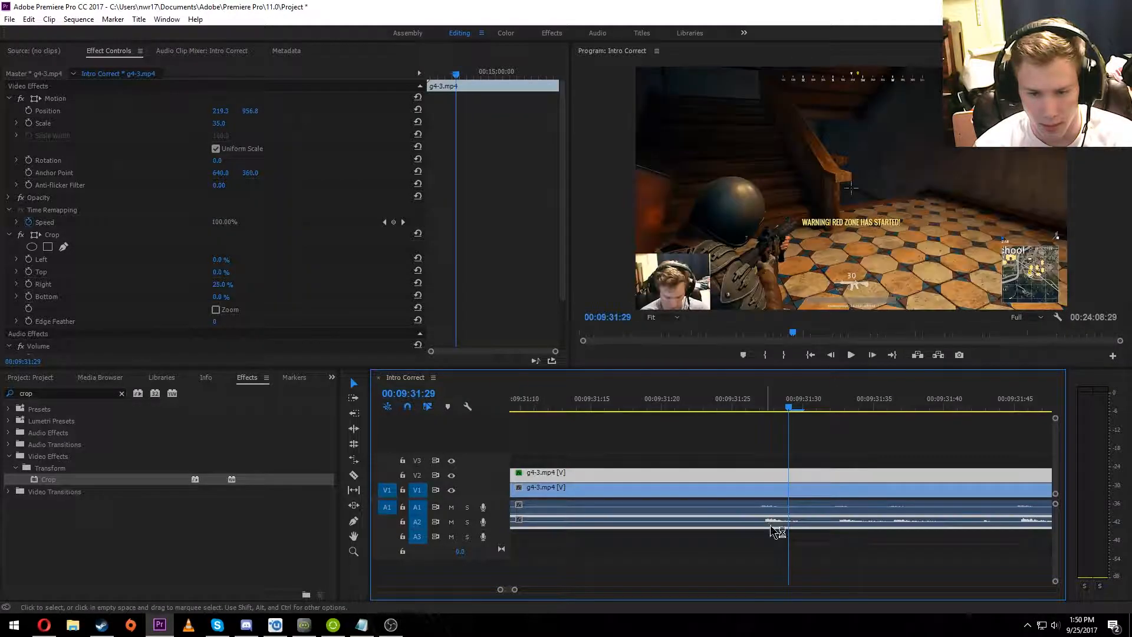
Unlink the gameplay clip on V1 from its audio and delete that audio from A1.
{"action": "left_click_drag", "start_coordinate": [508, 589], "coordinate": [724, 580]}
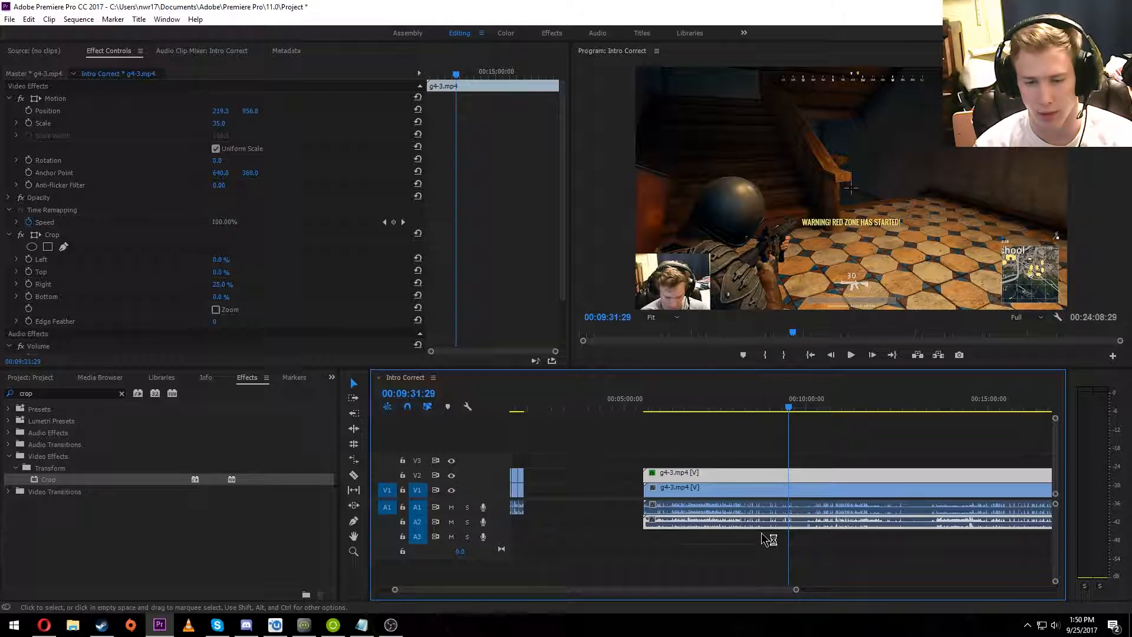
{"action": "right_click", "coordinate": [759, 473]}
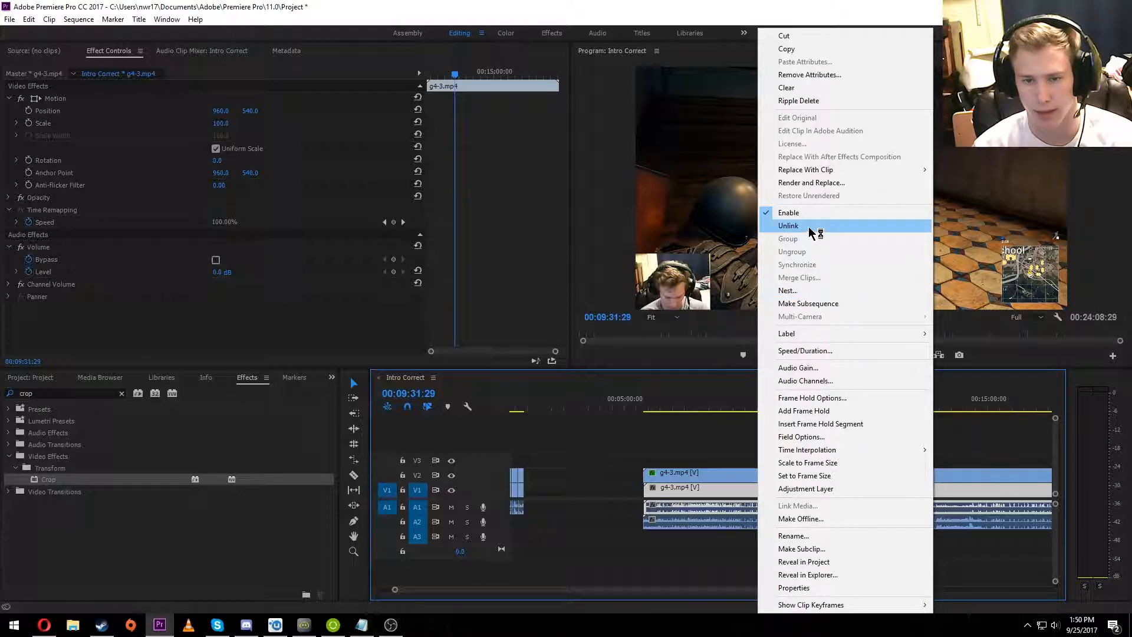
{"action": "left_click", "coordinate": [816, 228]}
{"action": "left_click", "coordinate": [740, 515]}
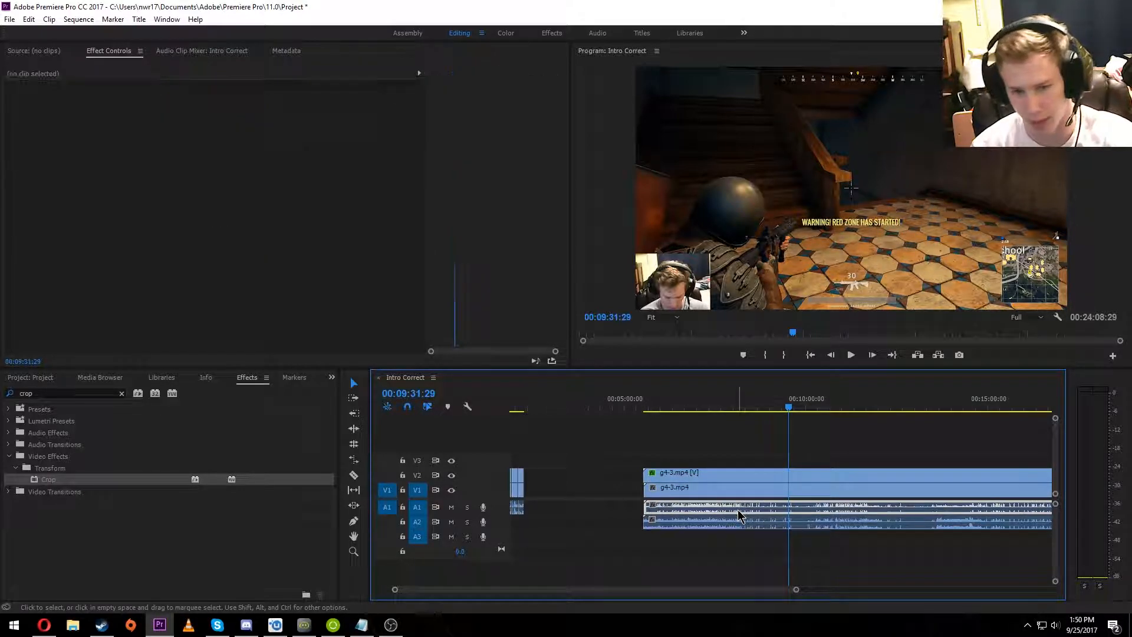
{"action": "key", "text": "Delete"}
Move the webcam clip's audio from A2 to A1 and place the playhead at 00:07:50:55.
{"action": "double_click", "coordinate": [752, 522]}
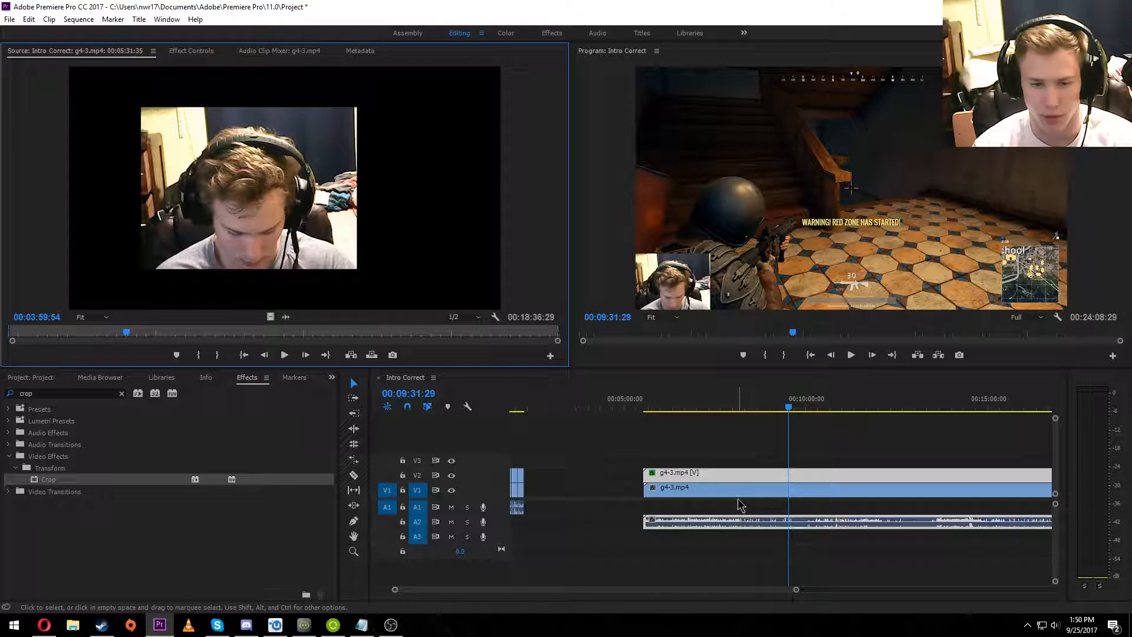
{"action": "left_click_drag", "start_coordinate": [693, 526], "coordinate": [702, 521]}
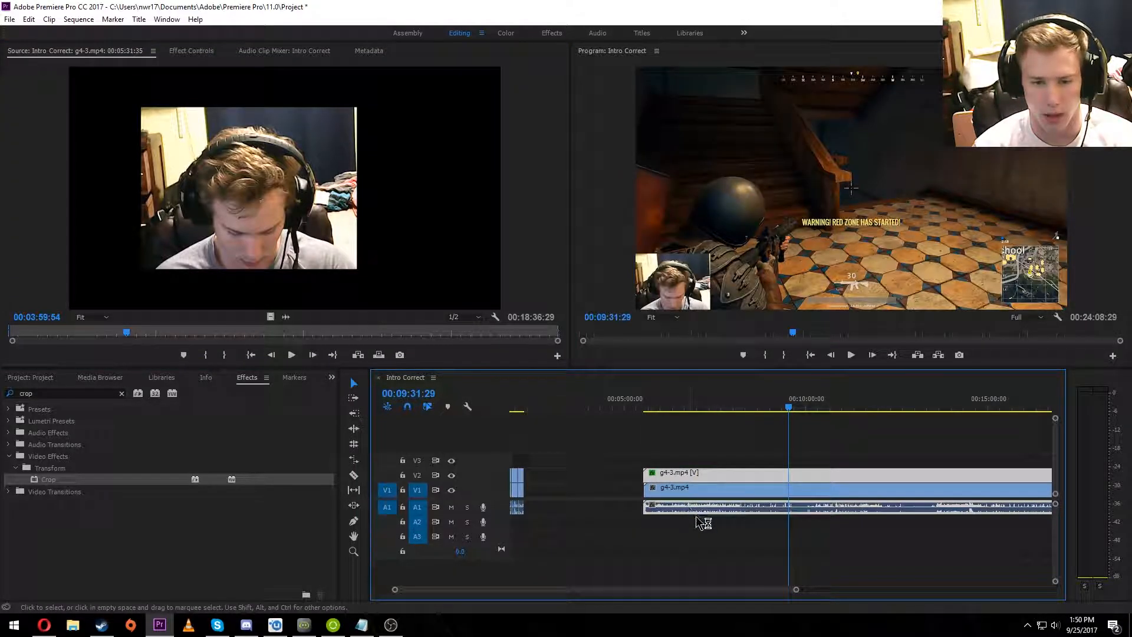
{"action": "key", "text": "space"}
{"action": "left_click_drag", "start_coordinate": [789, 543], "coordinate": [729, 539]}
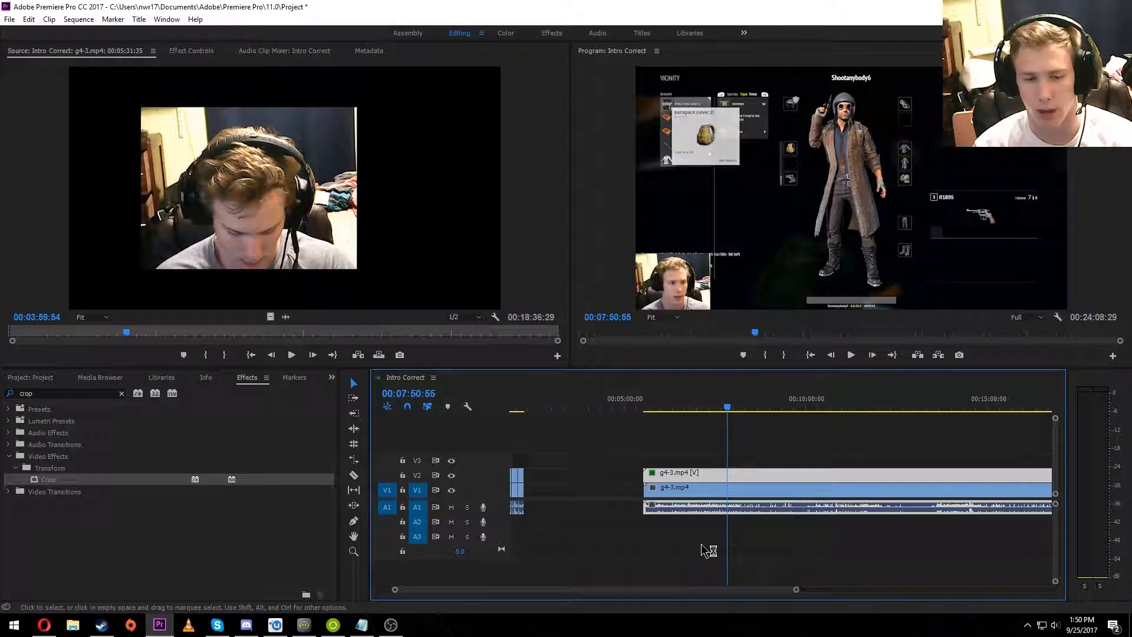
Unlink the webcam clip from its audio, and link the V2 video, V1 video and A1 audio together as one unit.
{"action": "right_click", "coordinate": [708, 507]}
{"action": "left_click", "coordinate": [733, 233]}
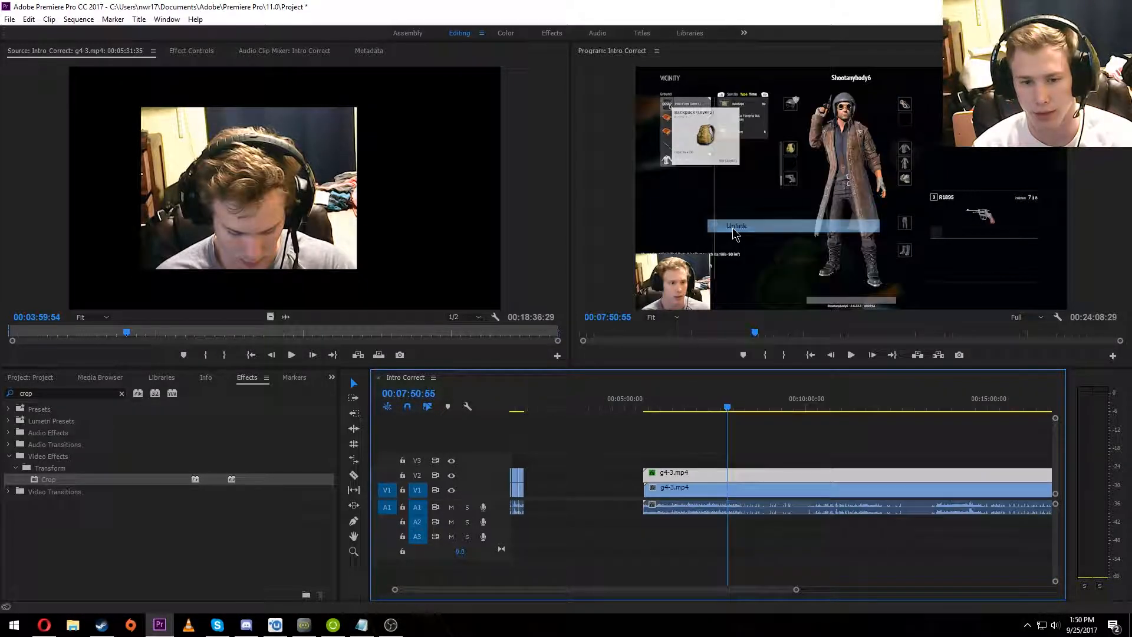
{"action": "left_click_drag", "start_coordinate": [800, 563], "coordinate": [773, 451]}
{"action": "right_click", "coordinate": [817, 492]}
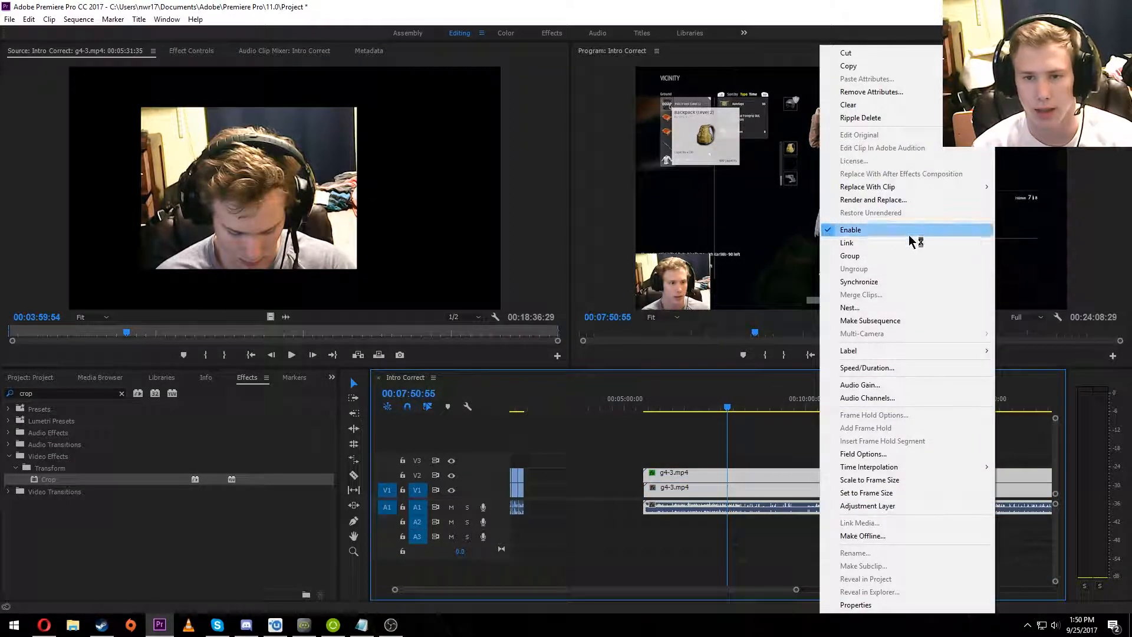
{"action": "left_click", "coordinate": [877, 246]}
Try splitting the linked gameplay and webcam clips at 00:07:50:55, and undo the cut.
{"action": "key", "text": "c"}
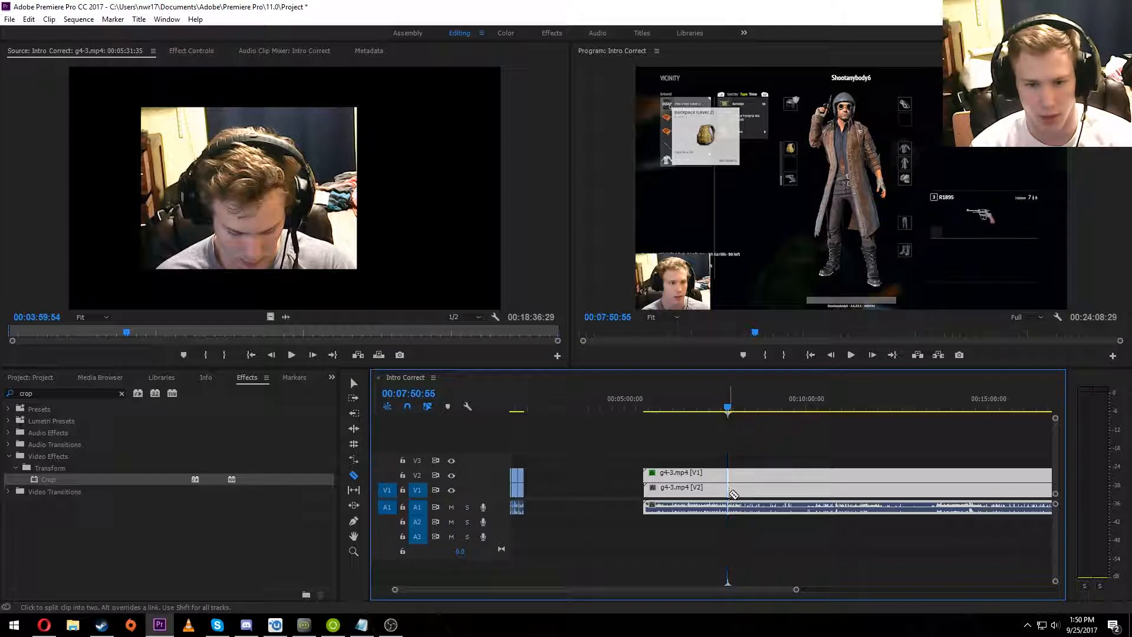
{"action": "left_click", "coordinate": [730, 485]}
{"action": "key", "text": "v"}
{"action": "key", "text": "Down"}
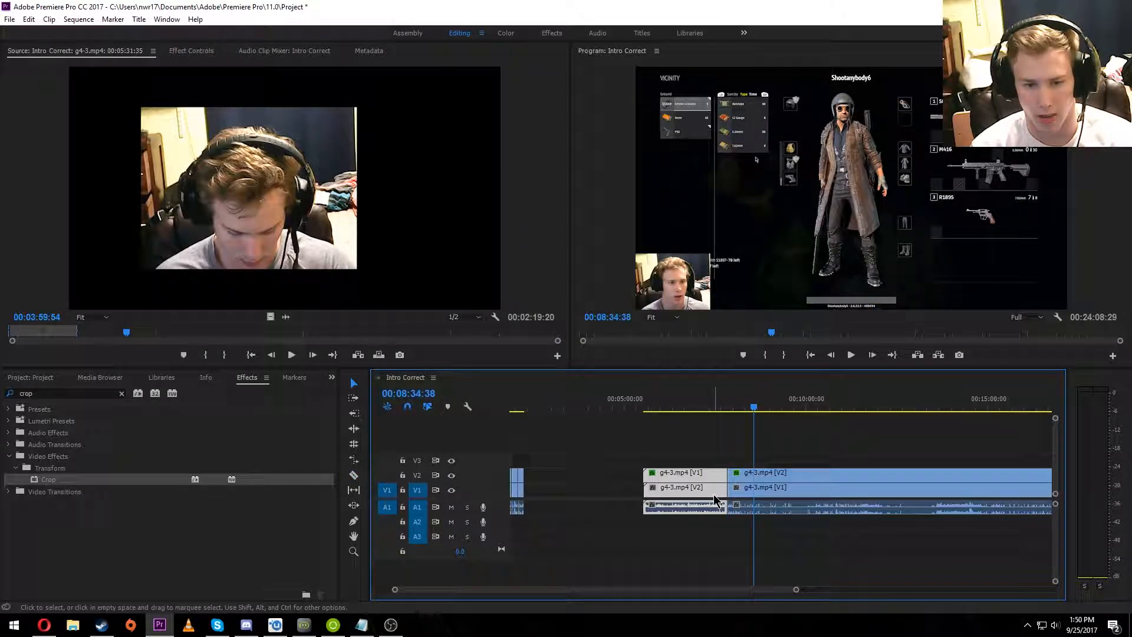
{"action": "key", "text": "ctrl+z"}
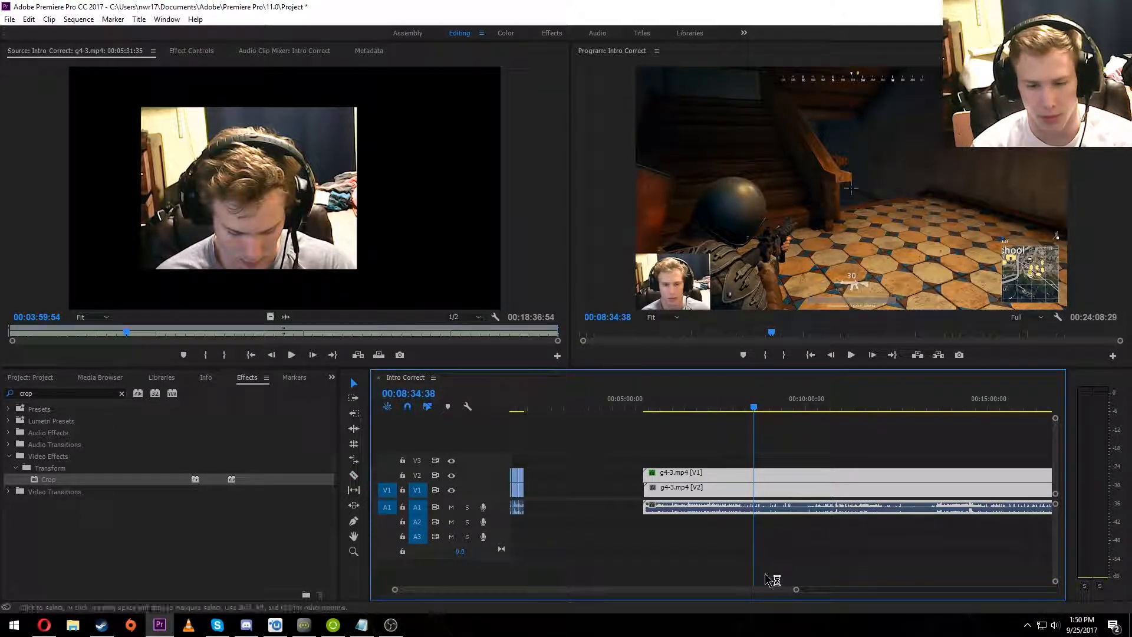
Split the linked gameplay and webcam clips at 00:10:47:45 and delete the portion before the cut.
{"action": "left_click_drag", "start_coordinate": [795, 592], "coordinate": [884, 589]}
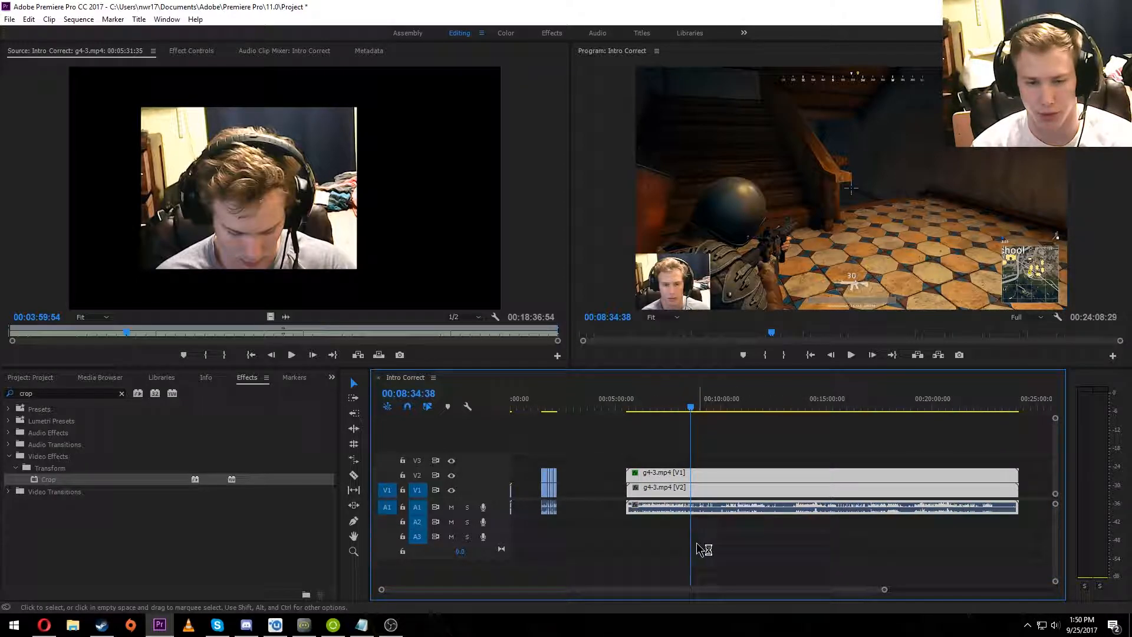
{"action": "left_click", "coordinate": [695, 543]}
{"action": "mouse_move", "coordinate": [692, 543]}
{"action": "left_mouse_down"}
{"action": "mouse_move", "coordinate": [665, 543]}
{"action": "mouse_move", "coordinate": [688, 543]}
{"action": "left_mouse_up"}
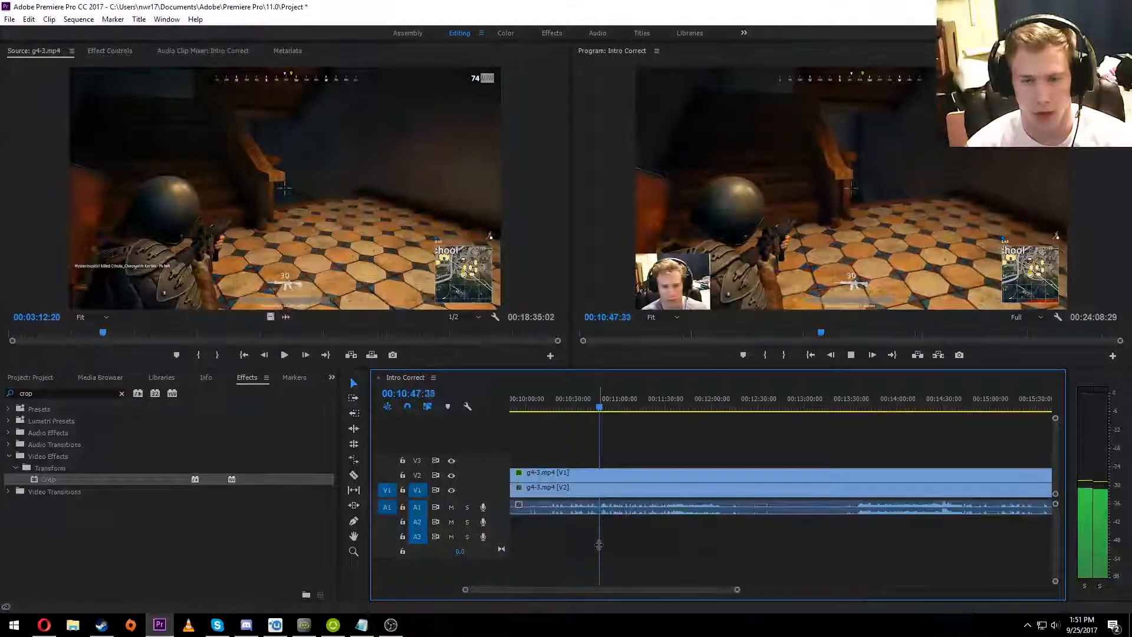
{"action": "left_click_drag", "start_coordinate": [600, 544], "coordinate": [597, 543]}
{"action": "key", "text": "space"}
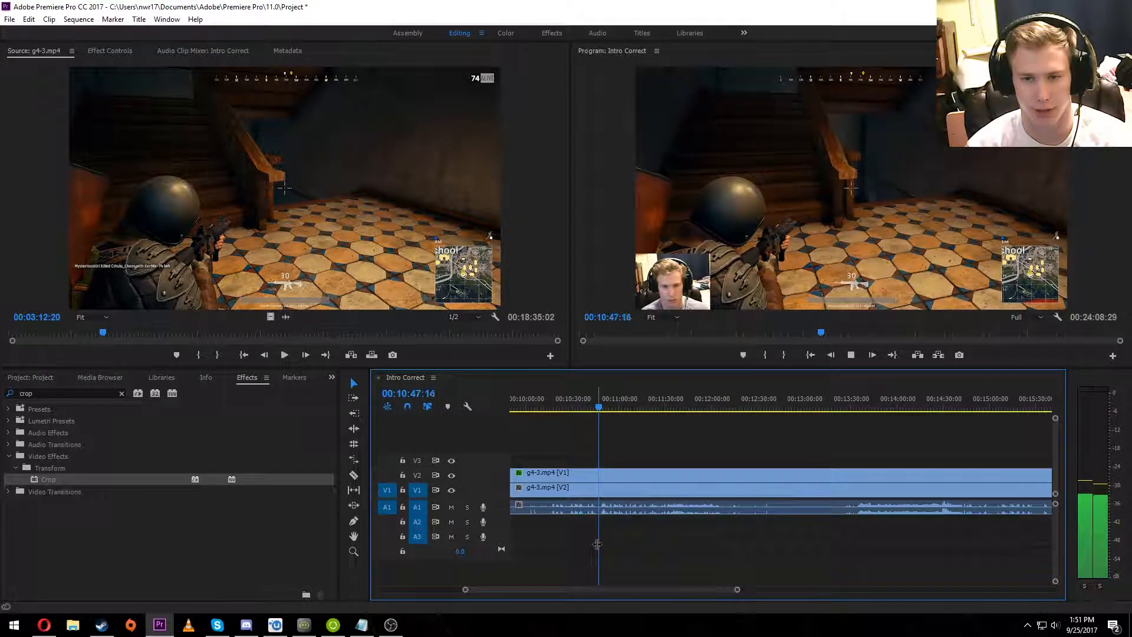
{"action": "key", "text": "space"}
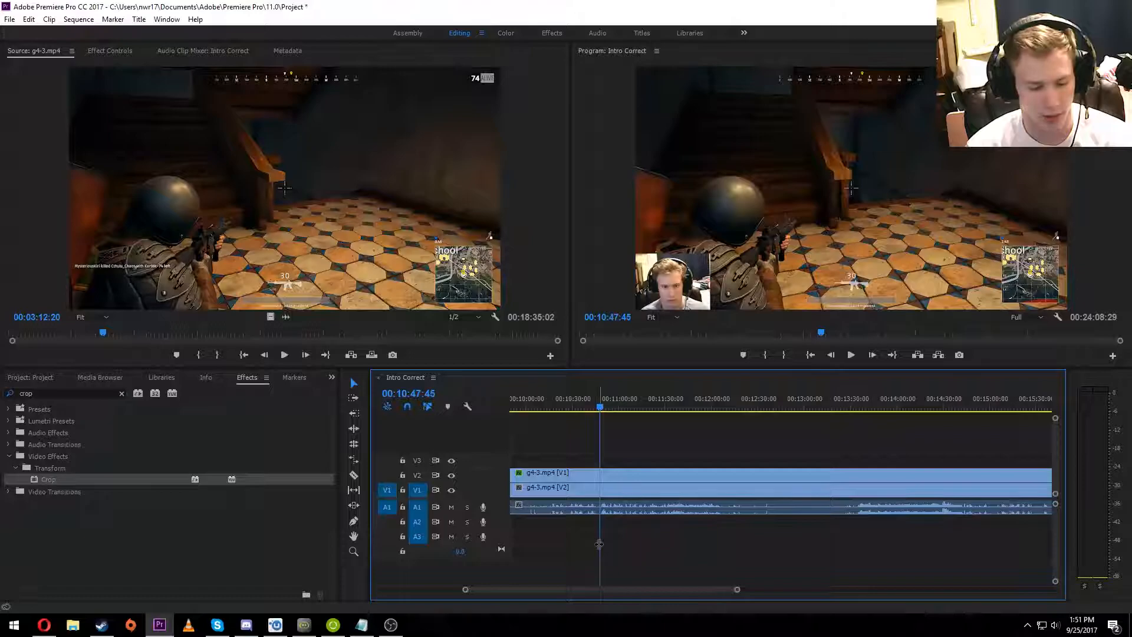
{"action": "key", "text": "c"}
{"action": "left_click", "coordinate": [603, 488]}
{"action": "key", "text": "v"}
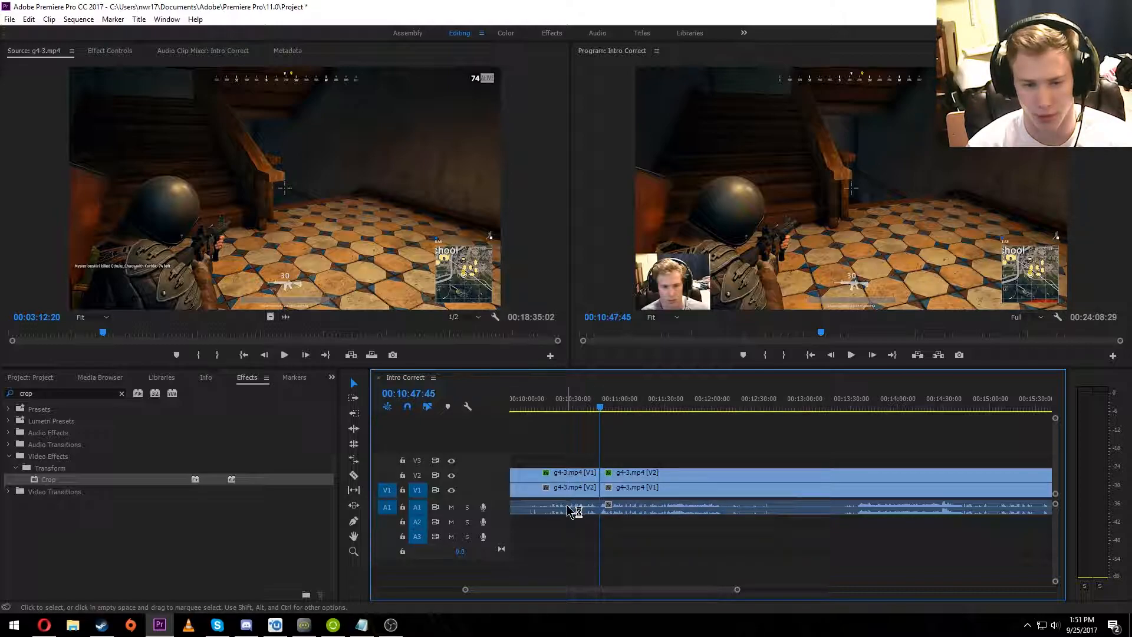
{"action": "left_click", "coordinate": [569, 509]}
{"action": "key", "text": "Delete"}
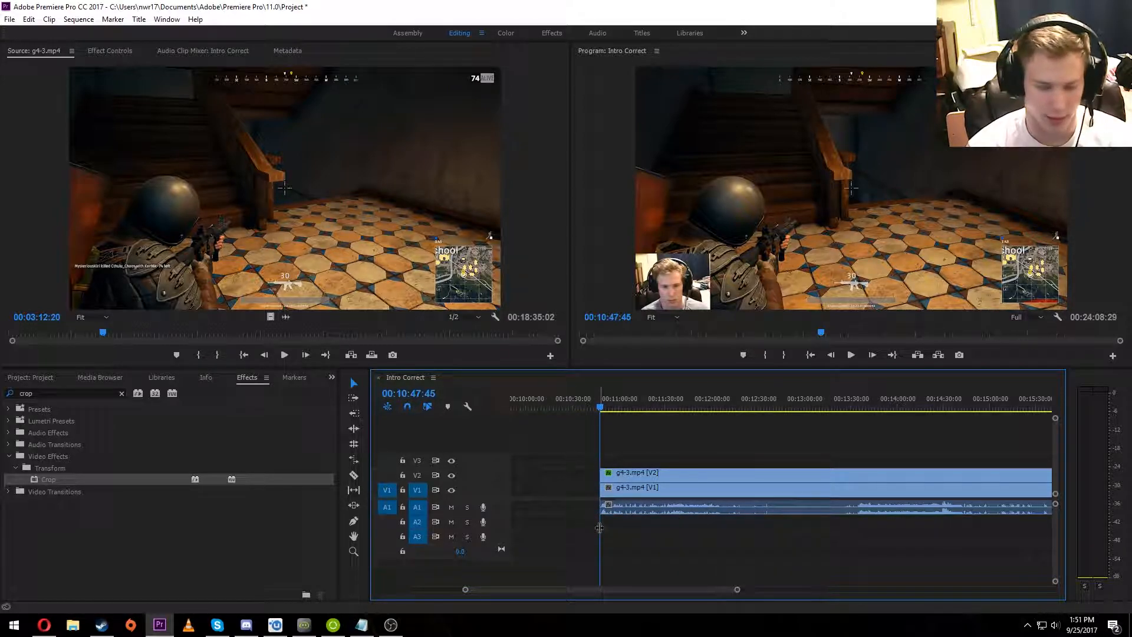
Play on from the trimmed start and split the linked gameplay and webcam clips at 00:10:53:40.
{"action": "left_click", "coordinate": [851, 355]}
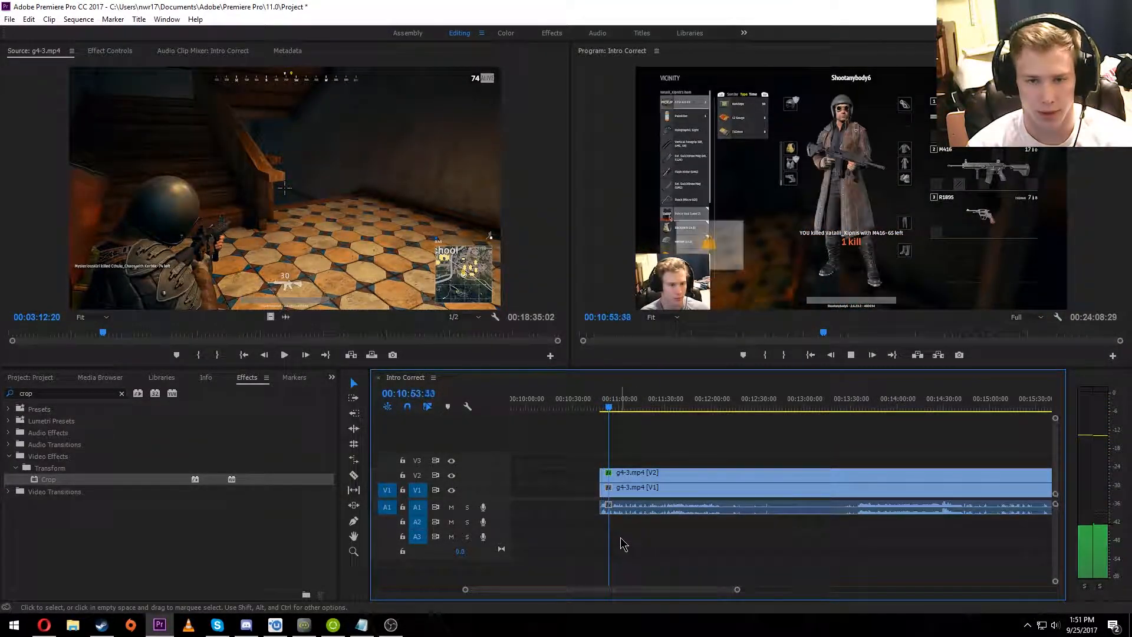
{"action": "key", "text": "space"}
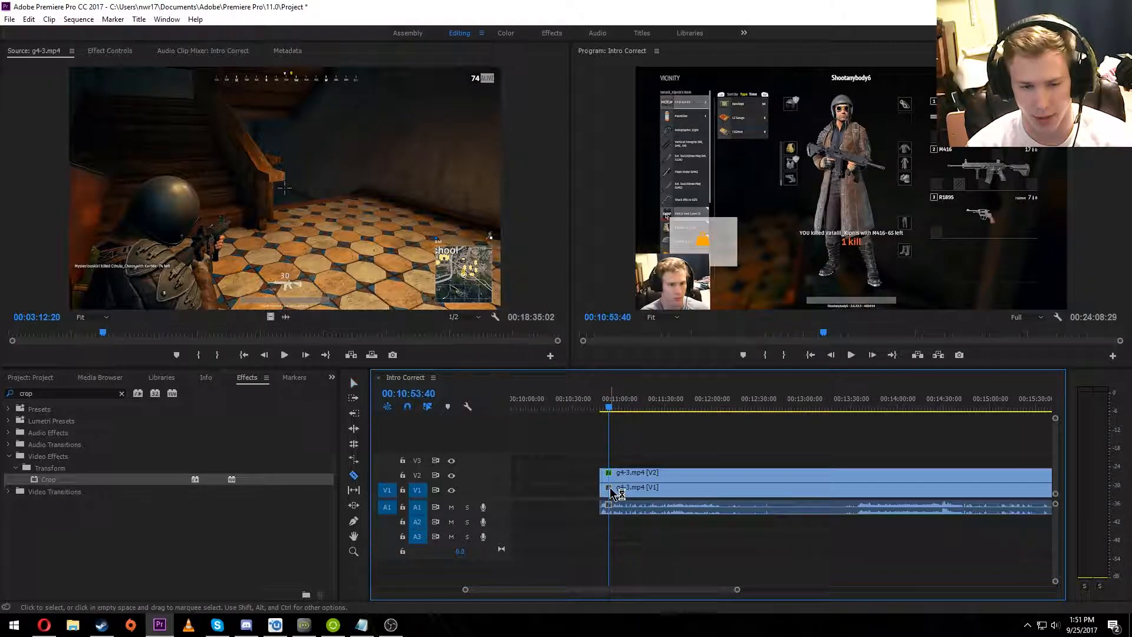
{"action": "left_click", "coordinate": [613, 489]}
{"action": "key", "text": "v"}
Move the short split-off g4-3 piece with its webcam and audio to directly follow the g1-1 clip in the highlights.
{"action": "left_click_drag", "start_coordinate": [604, 484], "coordinate": [581, 482]}
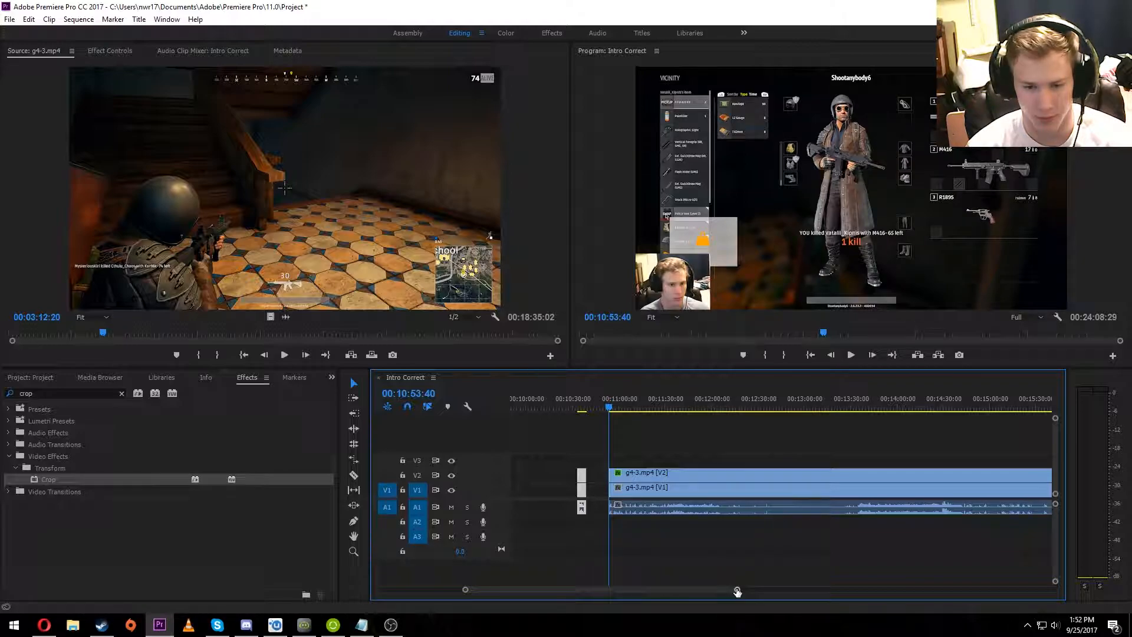
{"action": "left_click_drag", "start_coordinate": [737, 591], "coordinate": [846, 590]}
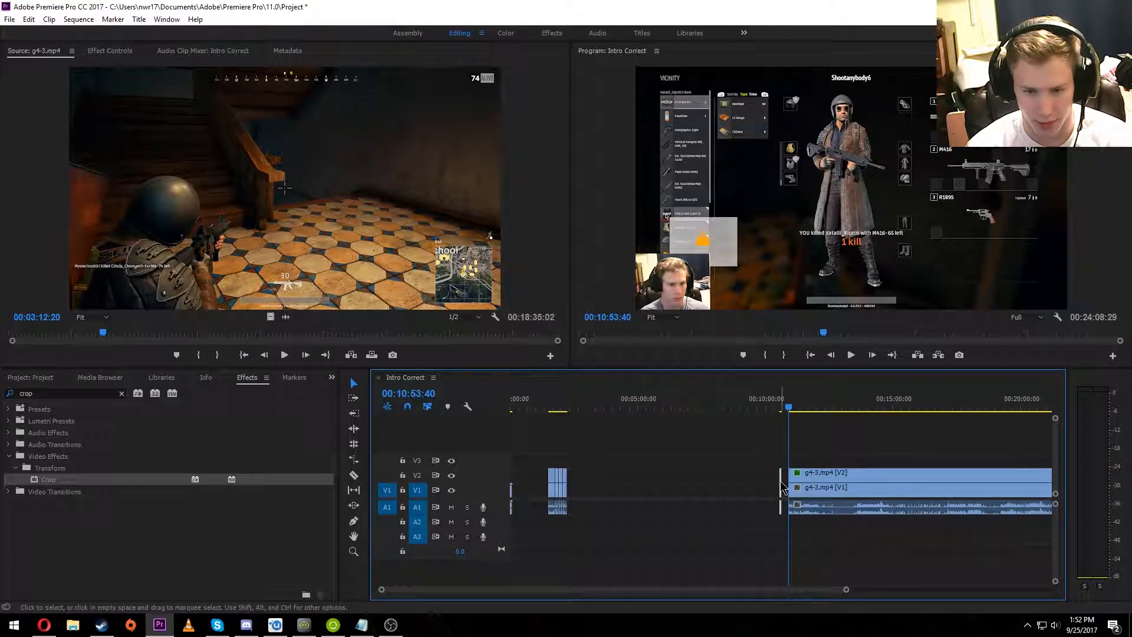
{"action": "left_click_drag", "start_coordinate": [779, 479], "coordinate": [587, 489]}
{"action": "left_click_drag", "start_coordinate": [846, 589], "coordinate": [829, 590]}
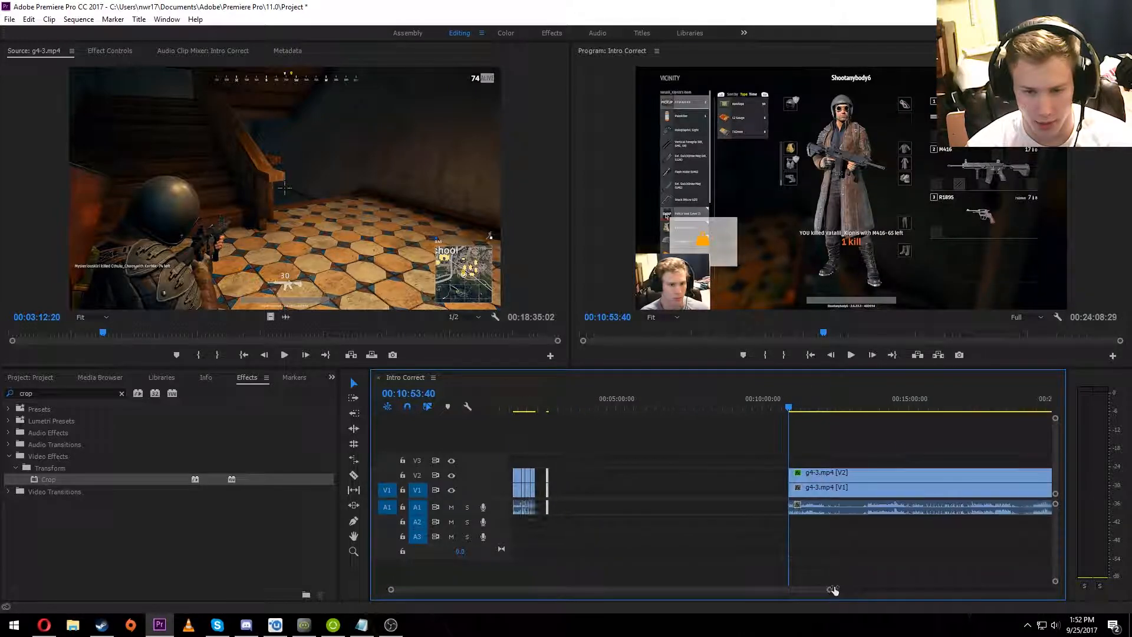
{"action": "left_click_drag", "start_coordinate": [788, 551], "coordinate": [541, 561]}
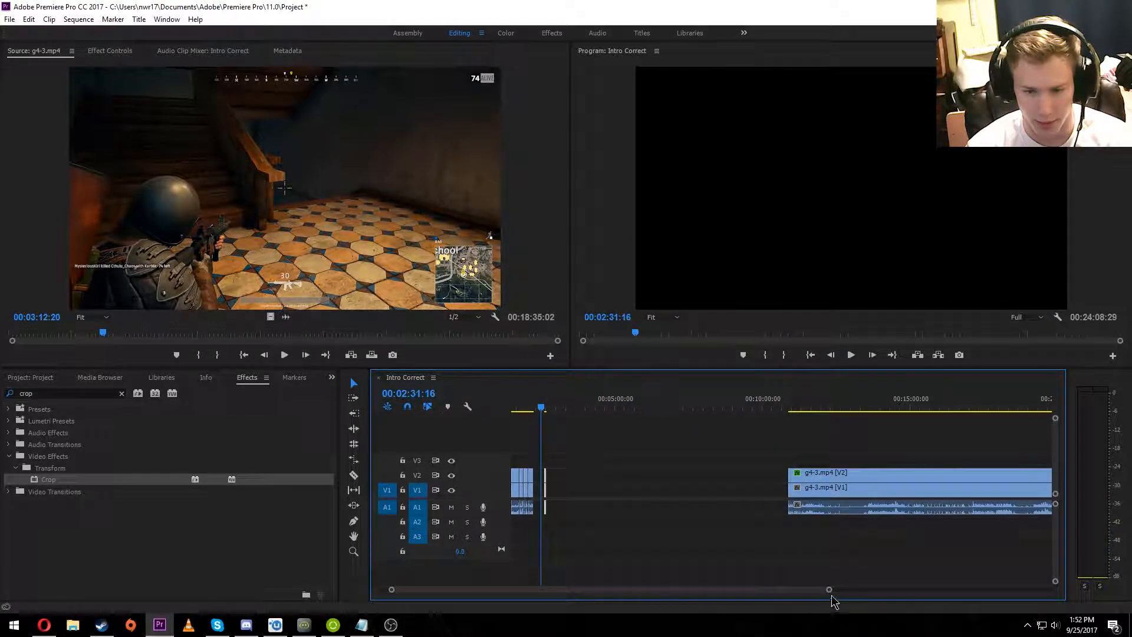
{"action": "left_click_drag", "start_coordinate": [829, 589], "coordinate": [572, 590]}
{"action": "left_click_drag", "start_coordinate": [824, 483], "coordinate": [734, 493]}
Play the sequence across the cut between the g3-1 and g2-2 highlight clips.
{"action": "left_click_drag", "start_coordinate": [790, 552], "coordinate": [600, 534]}
{"action": "key", "text": "space"}
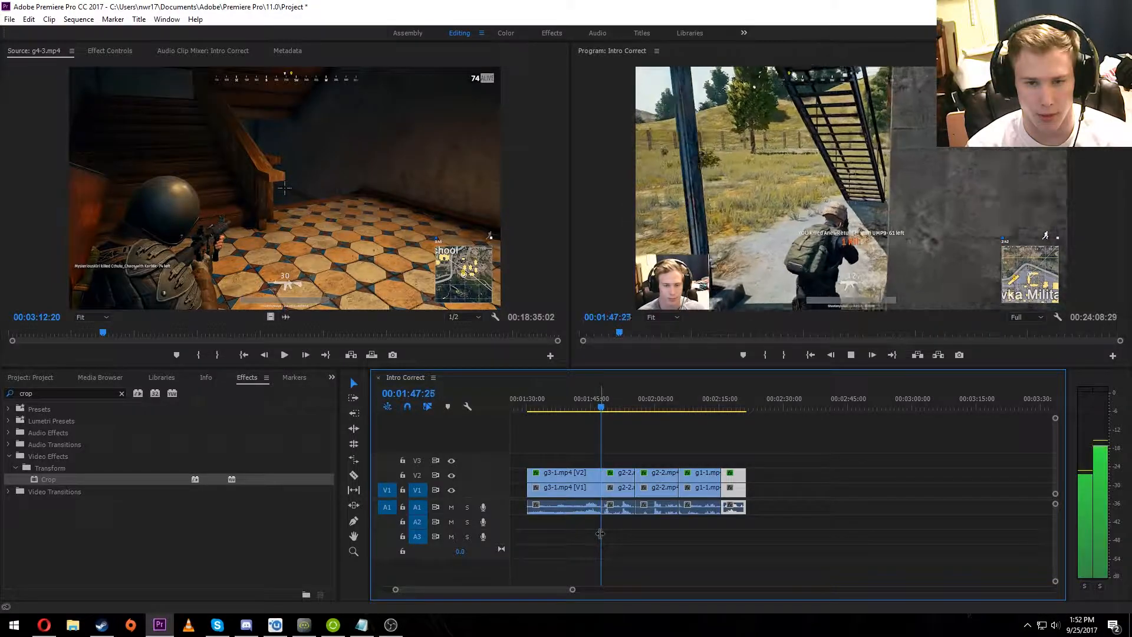
{"action": "key", "text": "space"}
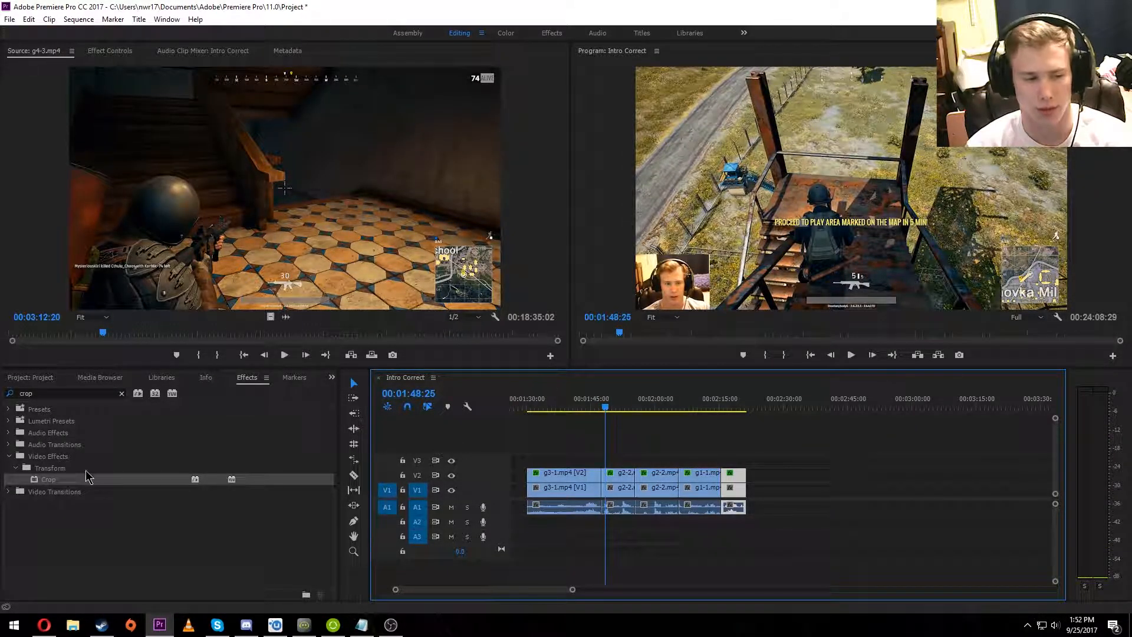
Clear the effects search and list the Dissolve video transitions.
{"action": "left_click", "coordinate": [122, 394]}
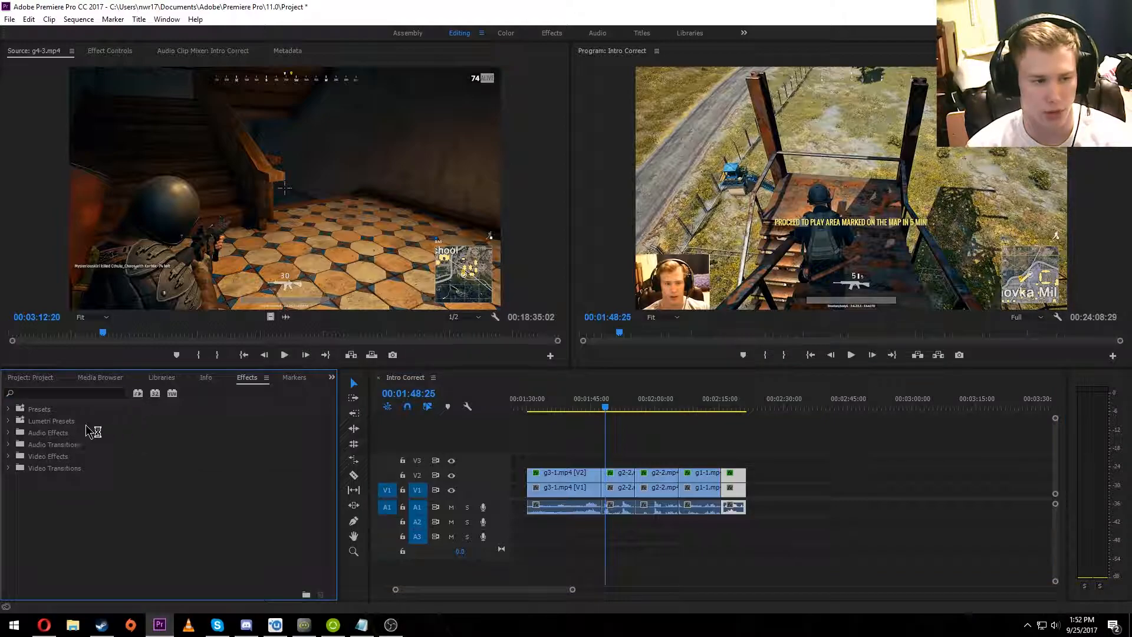
{"action": "left_click", "coordinate": [8, 468]}
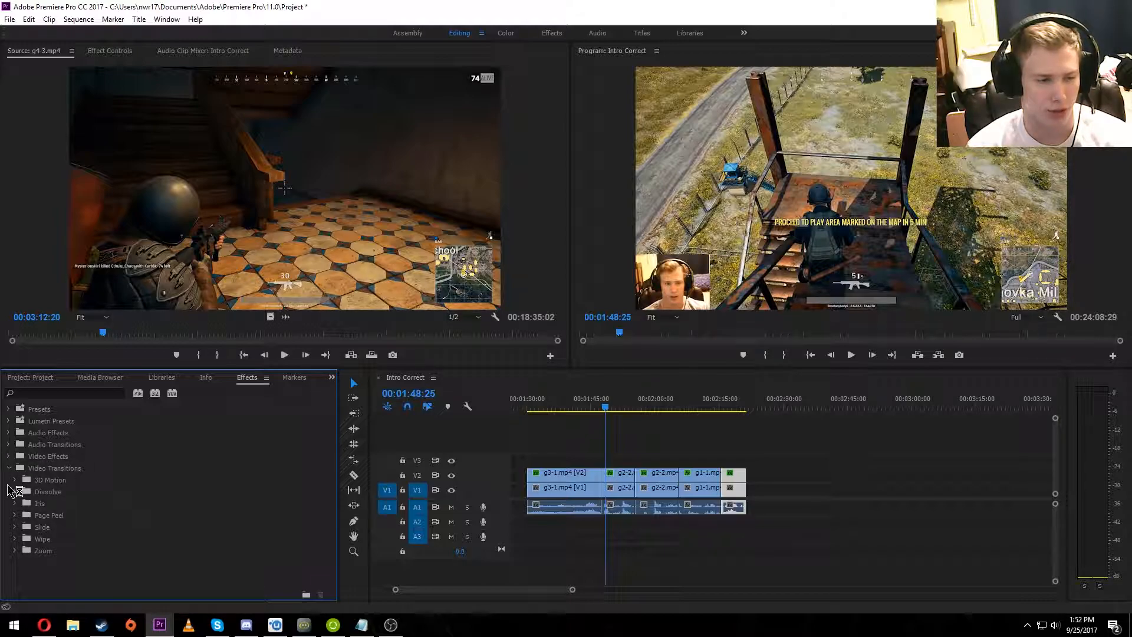
{"action": "left_click", "coordinate": [14, 481]}
{"action": "left_click", "coordinate": [16, 480]}
{"action": "left_click", "coordinate": [16, 492]}
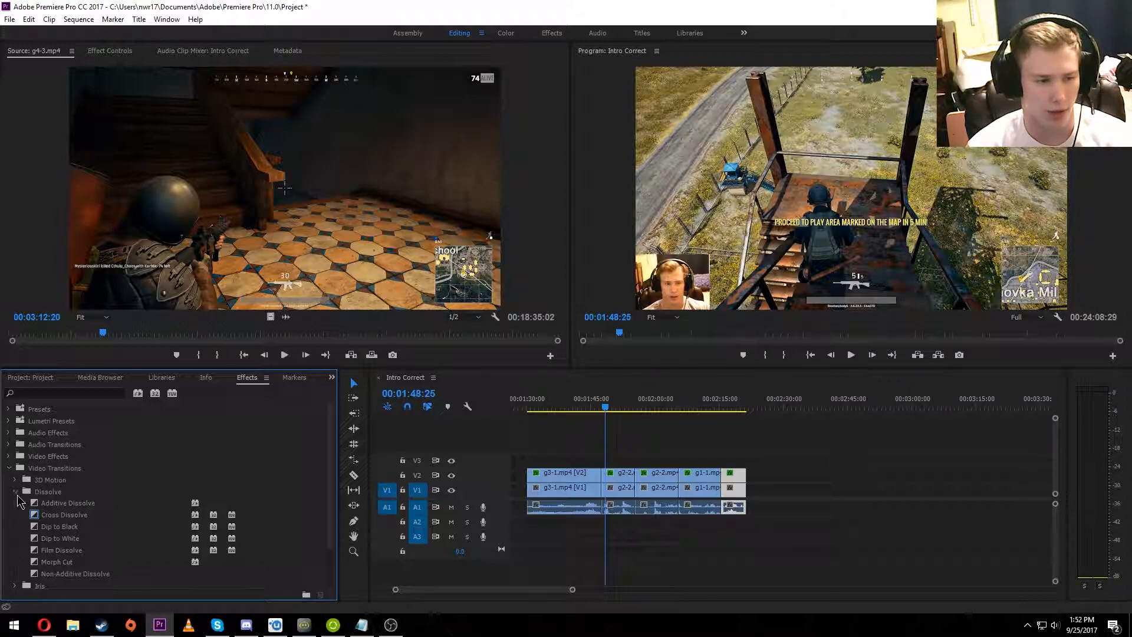
{"action": "left_click", "coordinate": [15, 492]}
{"action": "left_click", "coordinate": [14, 503]}
{"action": "left_click", "coordinate": [15, 503]}
{"action": "left_click", "coordinate": [15, 492]}
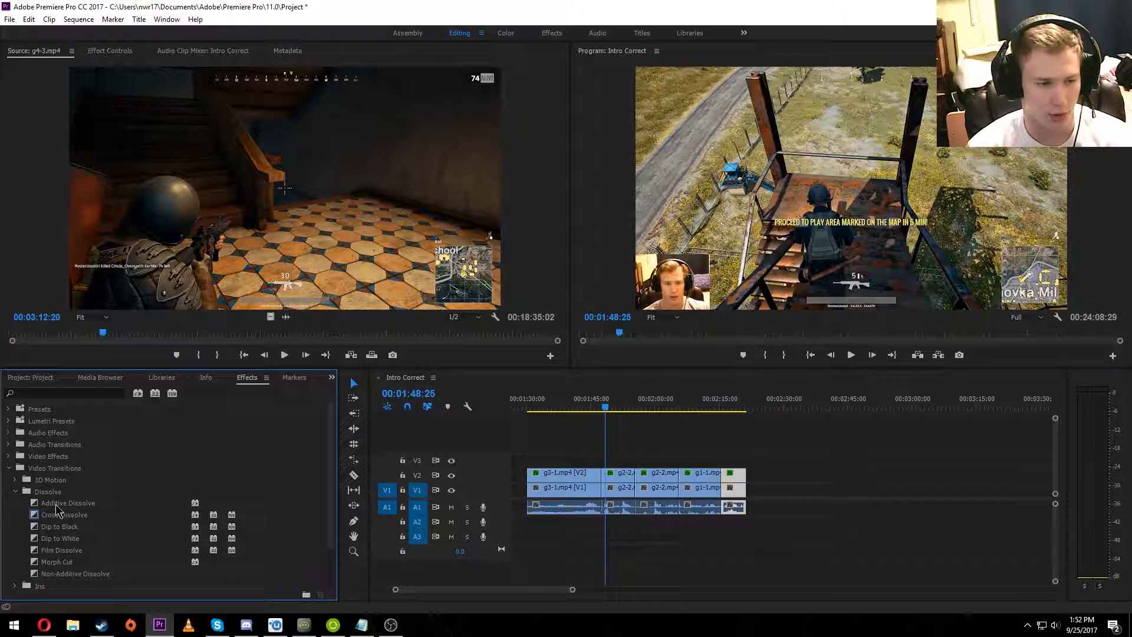
Apply the Additive Dissolve transition to the cuts between the highlight clips on V2 and V1.
{"action": "left_click_drag", "start_coordinate": [57, 507], "coordinate": [538, 555]}
{"action": "left_click_drag", "start_coordinate": [602, 477], "coordinate": [603, 477]}
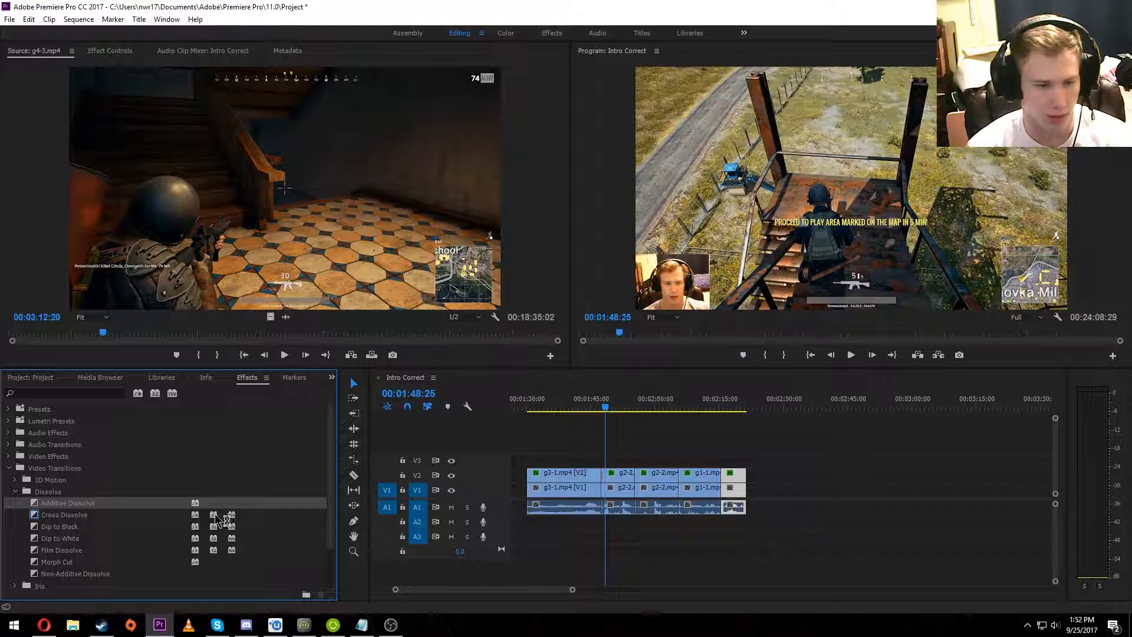
{"action": "left_click_drag", "start_coordinate": [78, 503], "coordinate": [602, 493]}
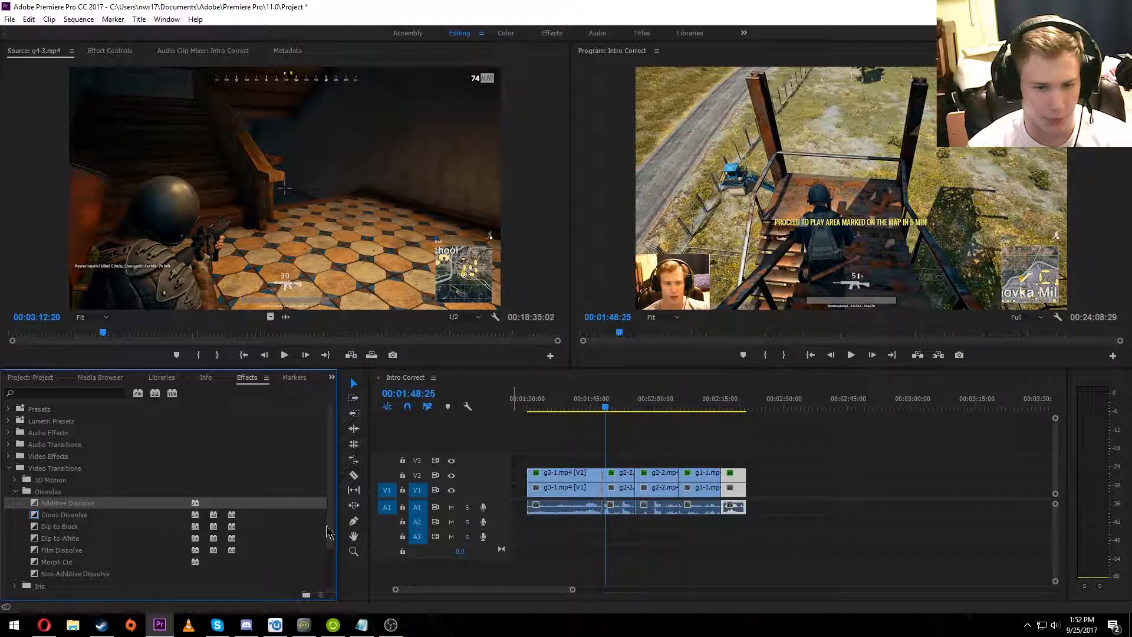
{"action": "left_click_drag", "start_coordinate": [61, 505], "coordinate": [638, 480]}
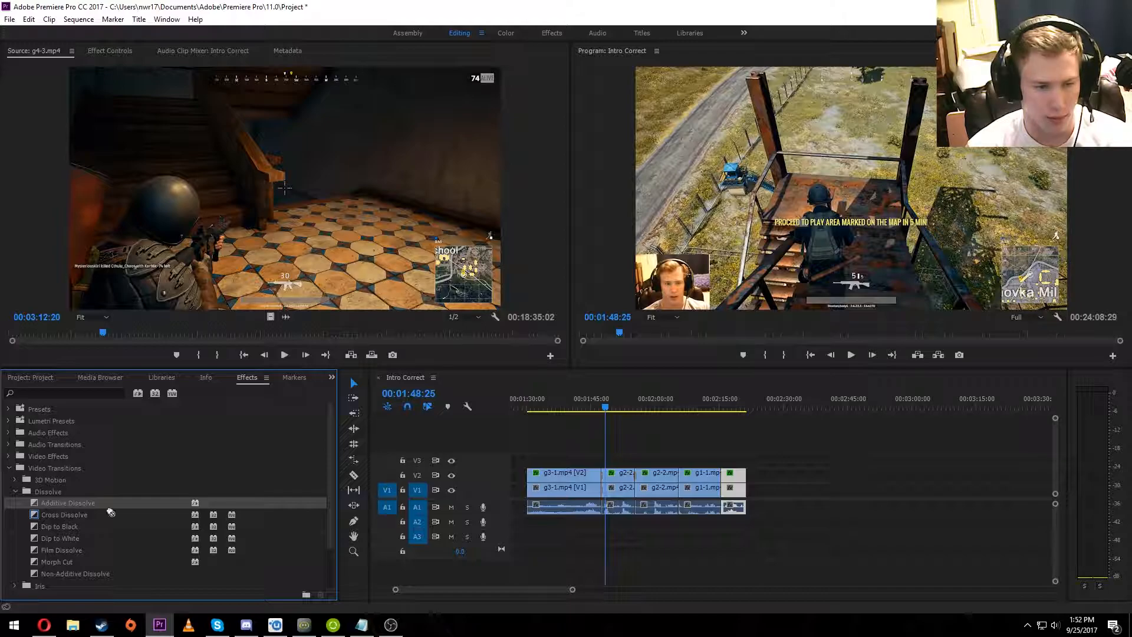
{"action": "left_click_drag", "start_coordinate": [110, 512], "coordinate": [643, 500]}
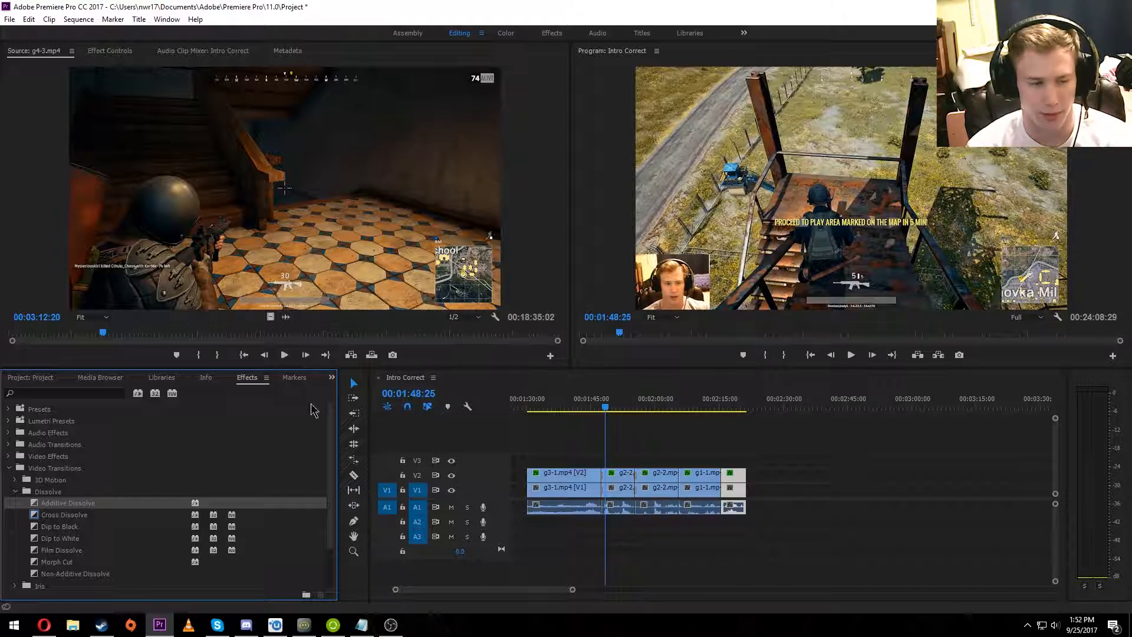
{"action": "left_click_drag", "start_coordinate": [245, 532], "coordinate": [686, 481]}
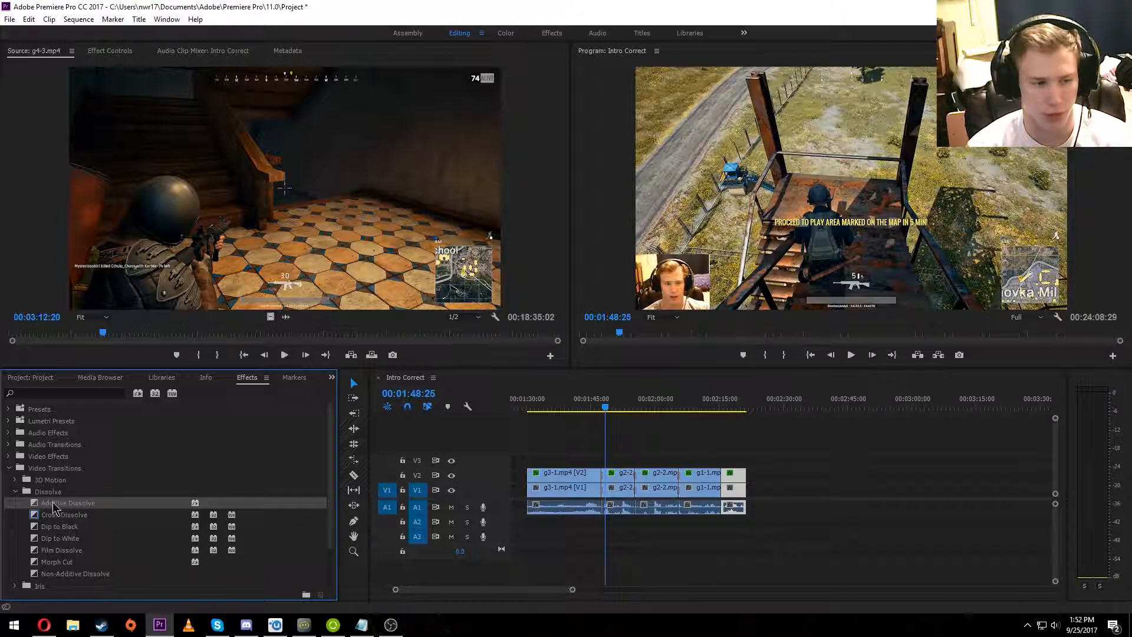
{"action": "left_click_drag", "start_coordinate": [53, 506], "coordinate": [641, 528]}
{"action": "left_click_drag", "start_coordinate": [721, 497], "coordinate": [722, 482]}
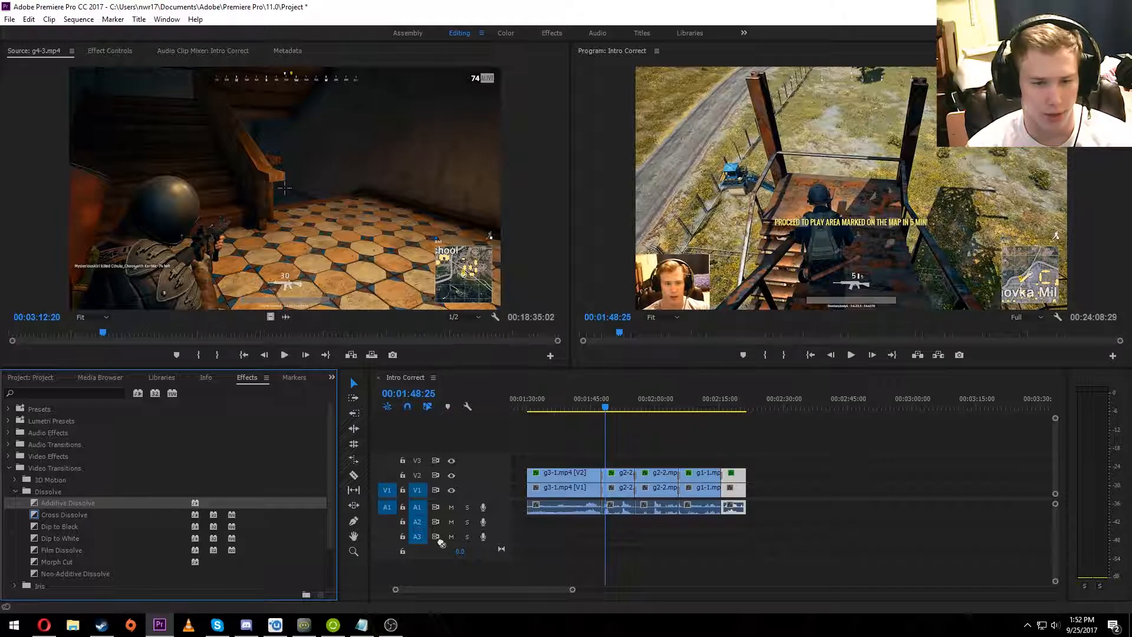
{"action": "left_click_drag", "start_coordinate": [441, 543], "coordinate": [723, 490]}
Play the sequence across the dissolve from the g1-1 clip to the final g4-3 clip.
{"action": "left_click_drag", "start_coordinate": [606, 406], "coordinate": [717, 405]}
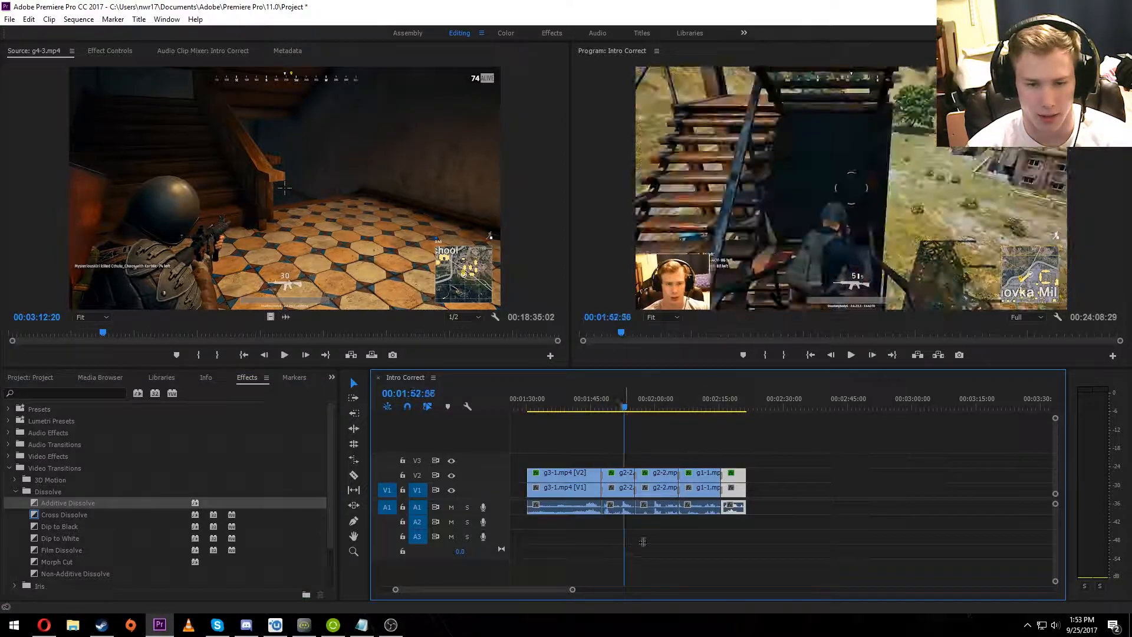
{"action": "key", "text": "space"}
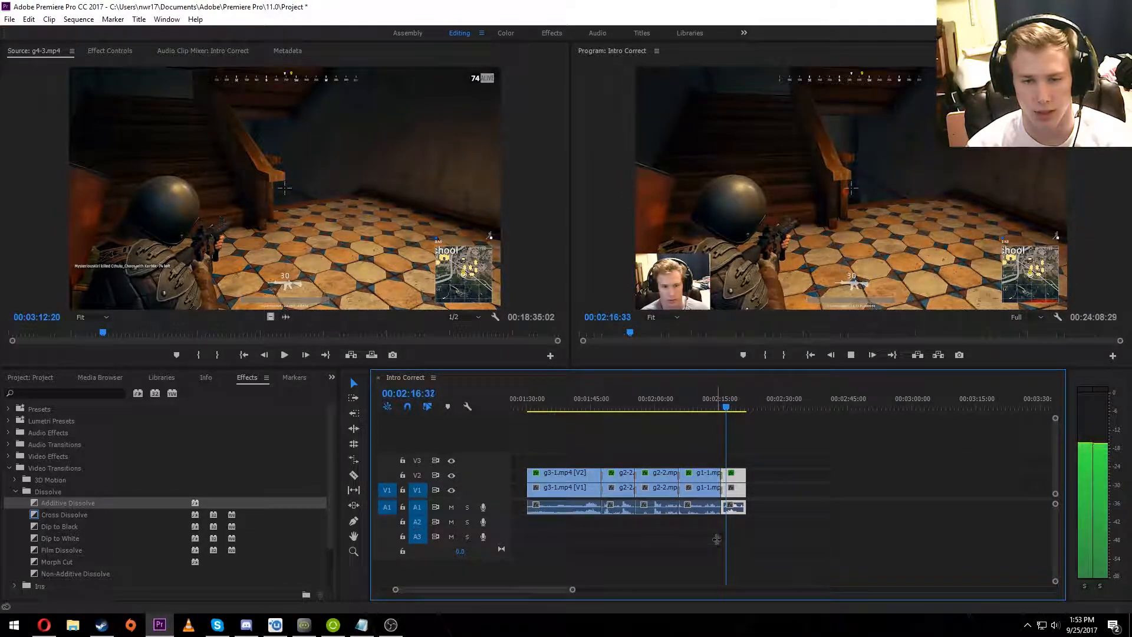
{"action": "key", "text": "space"}
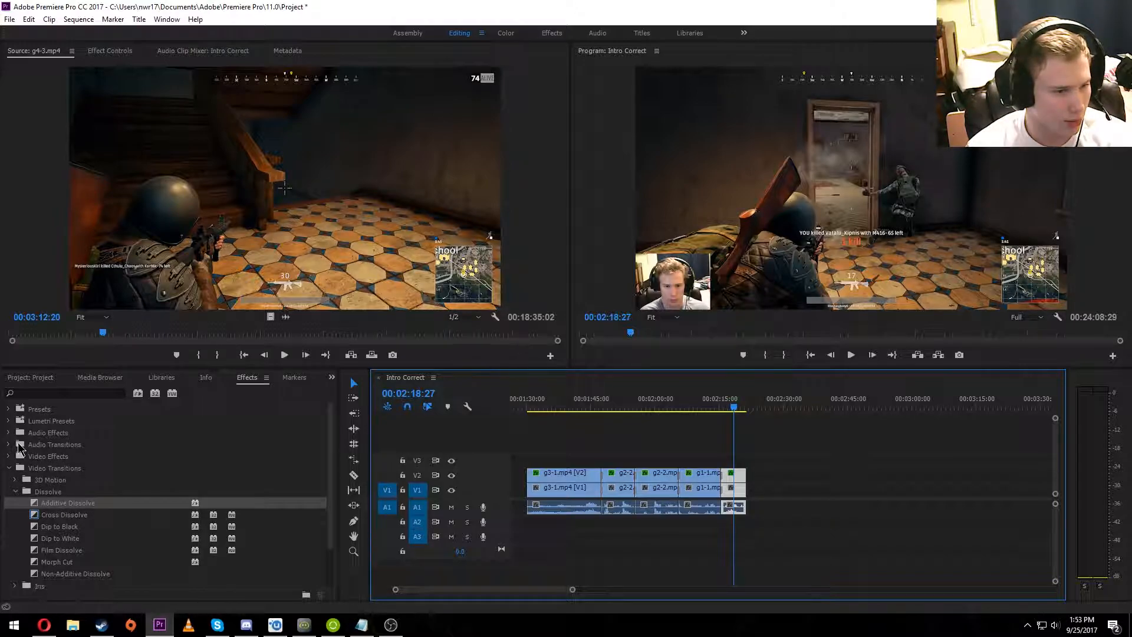
Apply the Constant Power crossfade to the A1 audio cuts between the highlight clips, and check the end of the last clip.
{"action": "left_click", "coordinate": [19, 447]}
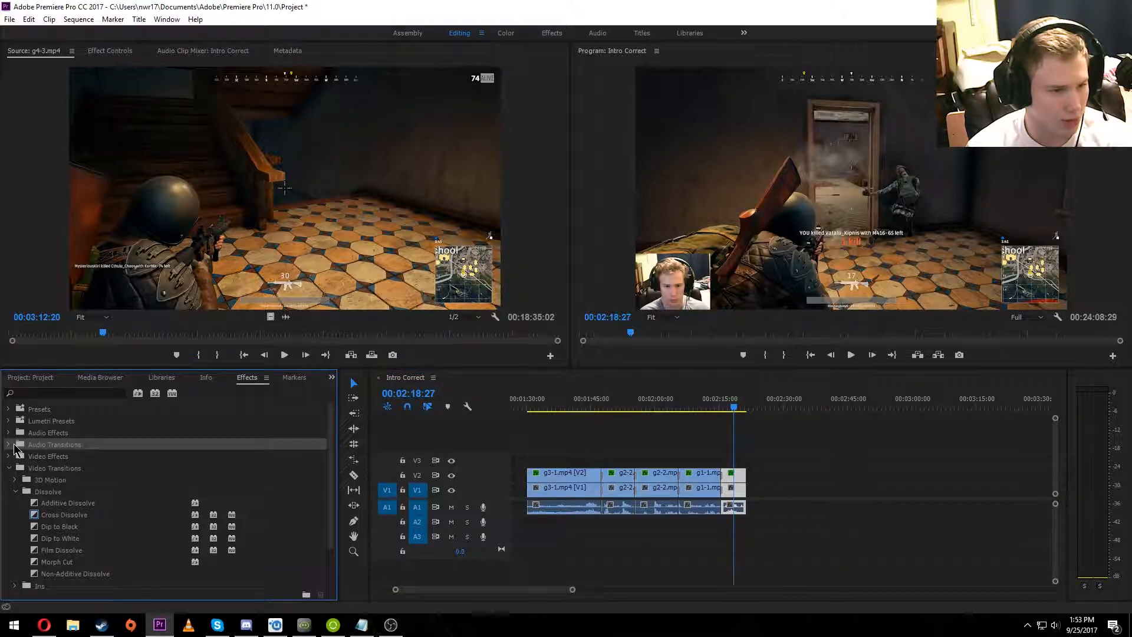
{"action": "left_click", "coordinate": [15, 447]}
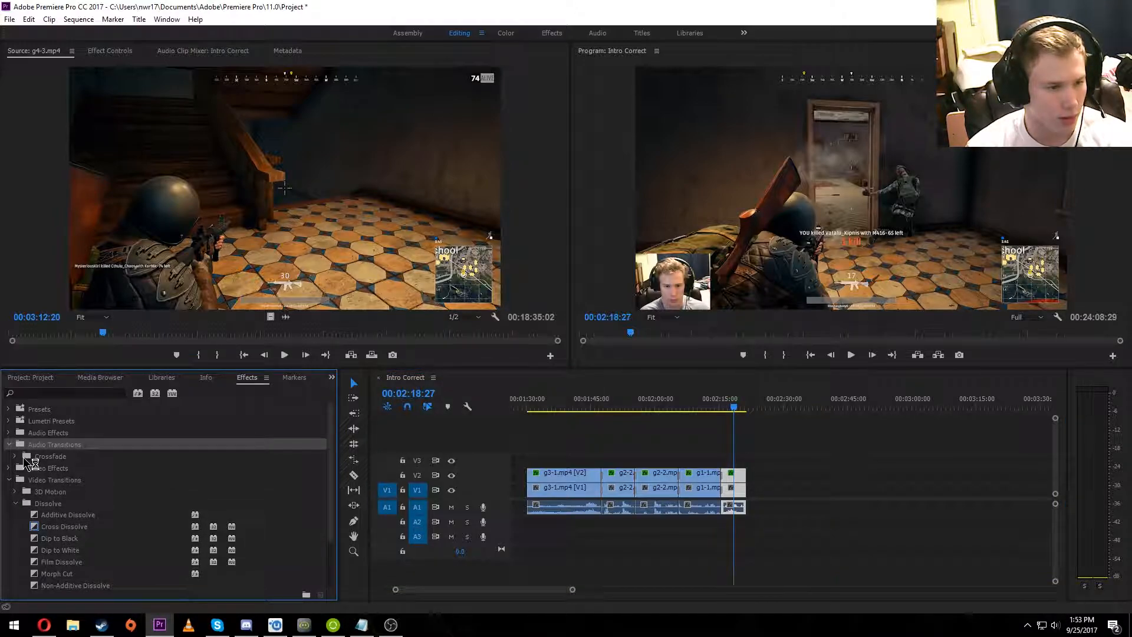
{"action": "left_click", "coordinate": [25, 459]}
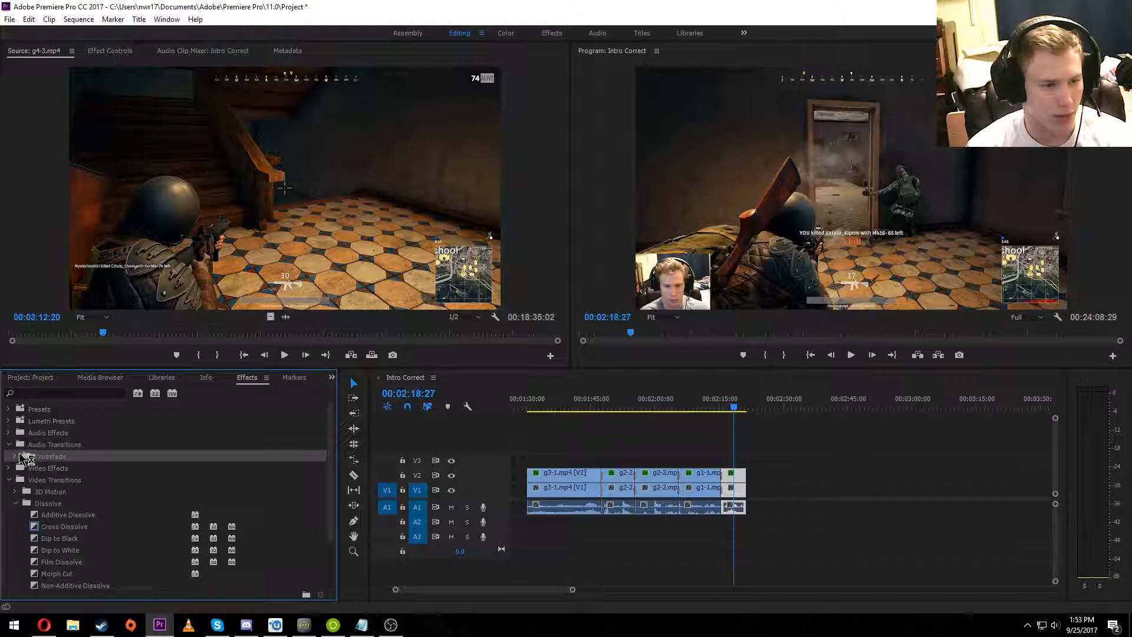
{"action": "left_click", "coordinate": [15, 456]}
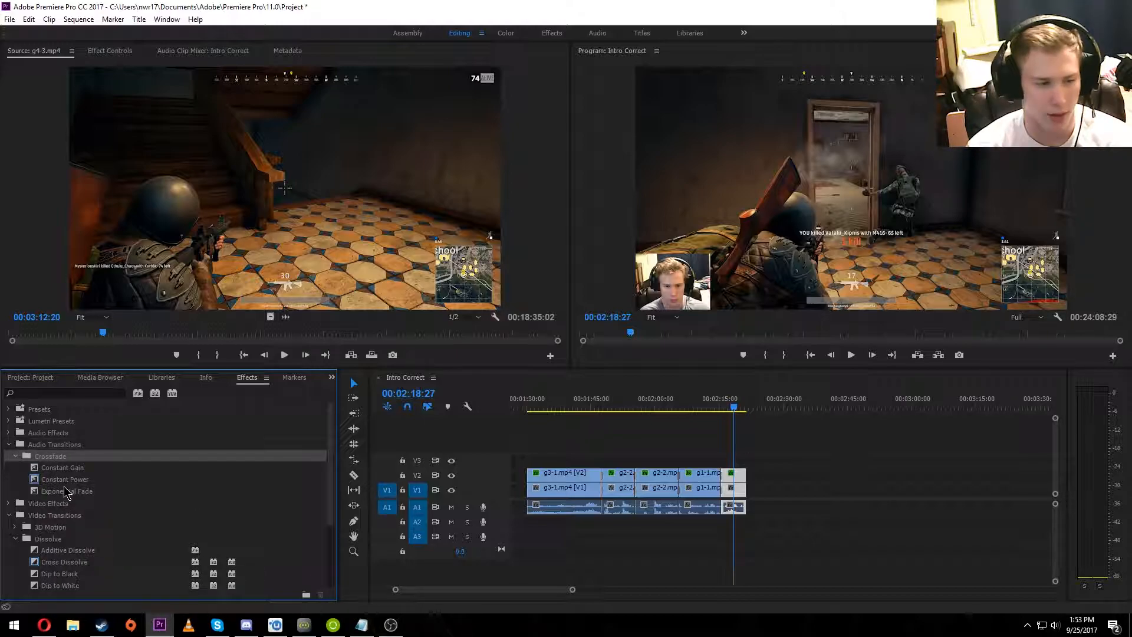
{"action": "left_click_drag", "start_coordinate": [60, 482], "coordinate": [579, 576]}
{"action": "left_click_drag", "start_coordinate": [604, 518], "coordinate": [602, 509]}
{"action": "left_click_drag", "start_coordinate": [387, 528], "coordinate": [636, 510]}
{"action": "left_click_drag", "start_coordinate": [67, 481], "coordinate": [566, 560]}
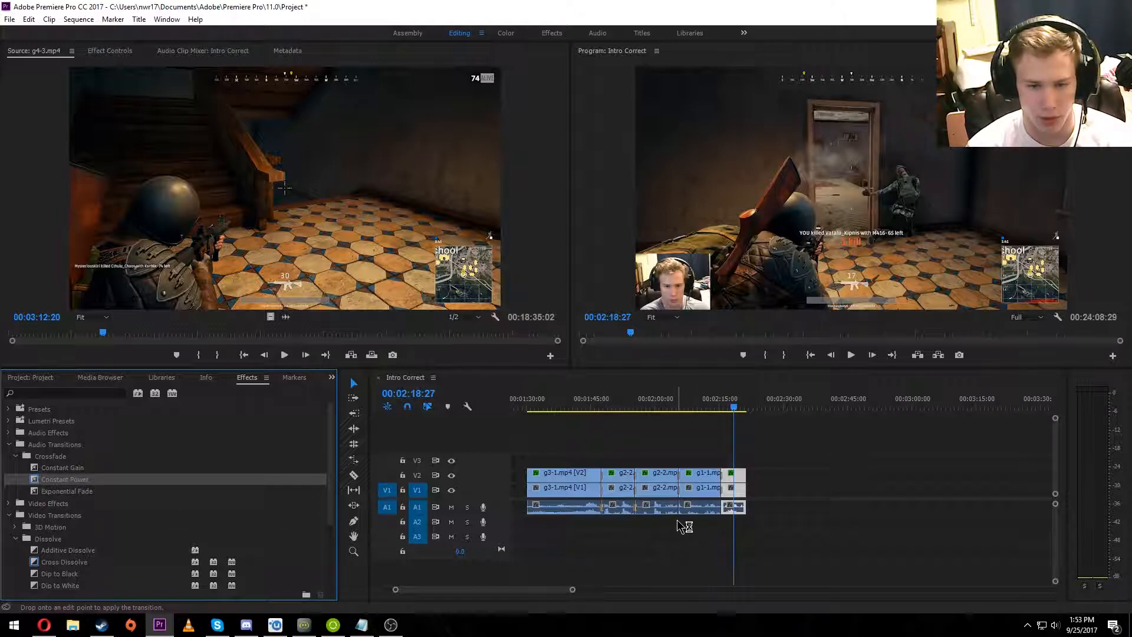
{"action": "left_click_drag", "start_coordinate": [678, 509], "coordinate": [678, 508]}
{"action": "left_click_drag", "start_coordinate": [176, 498], "coordinate": [733, 508]}
{"action": "left_click", "coordinate": [741, 541]}
{"action": "key", "text": "space"}
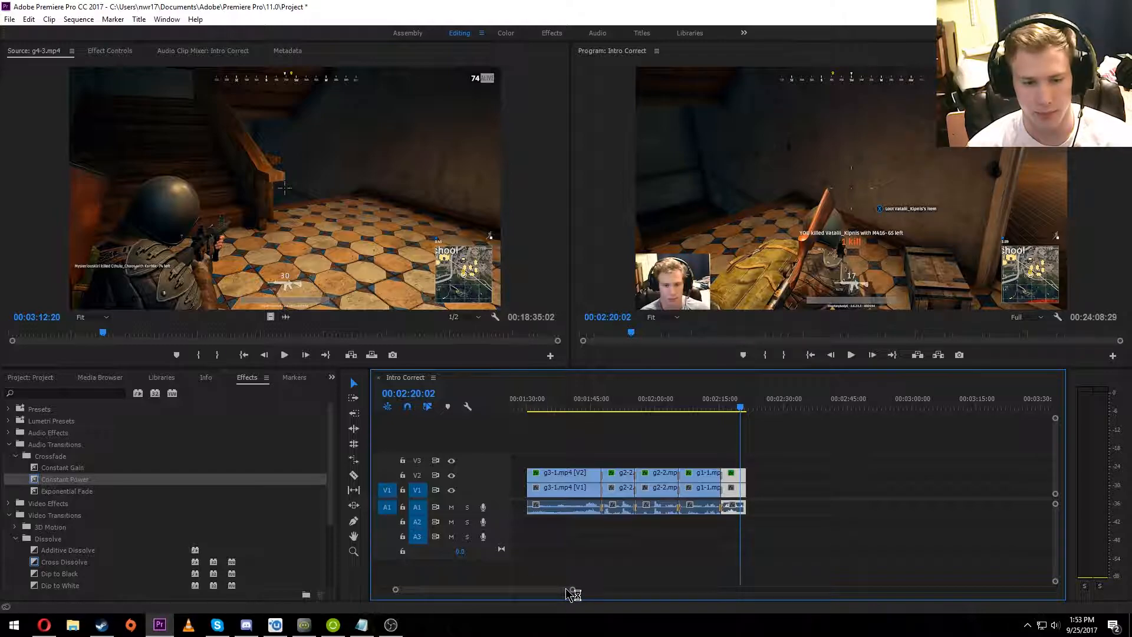
Try moving the g3-1 highlight clip earlier on its own, and return it against the g2-2 clip.
{"action": "left_click_drag", "start_coordinate": [571, 590], "coordinate": [691, 590]}
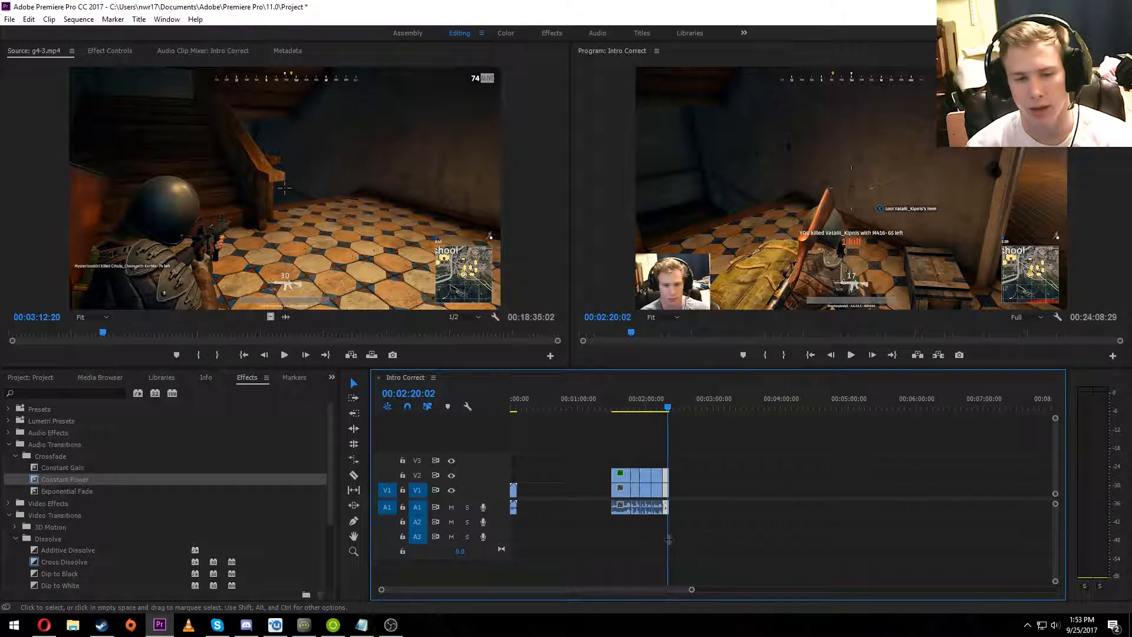
{"action": "left_click_drag", "start_coordinate": [625, 484], "coordinate": [606, 483]}
{"action": "left_click_drag", "start_coordinate": [691, 590], "coordinate": [598, 591]}
{"action": "left_click_drag", "start_coordinate": [539, 479], "coordinate": [610, 479]}
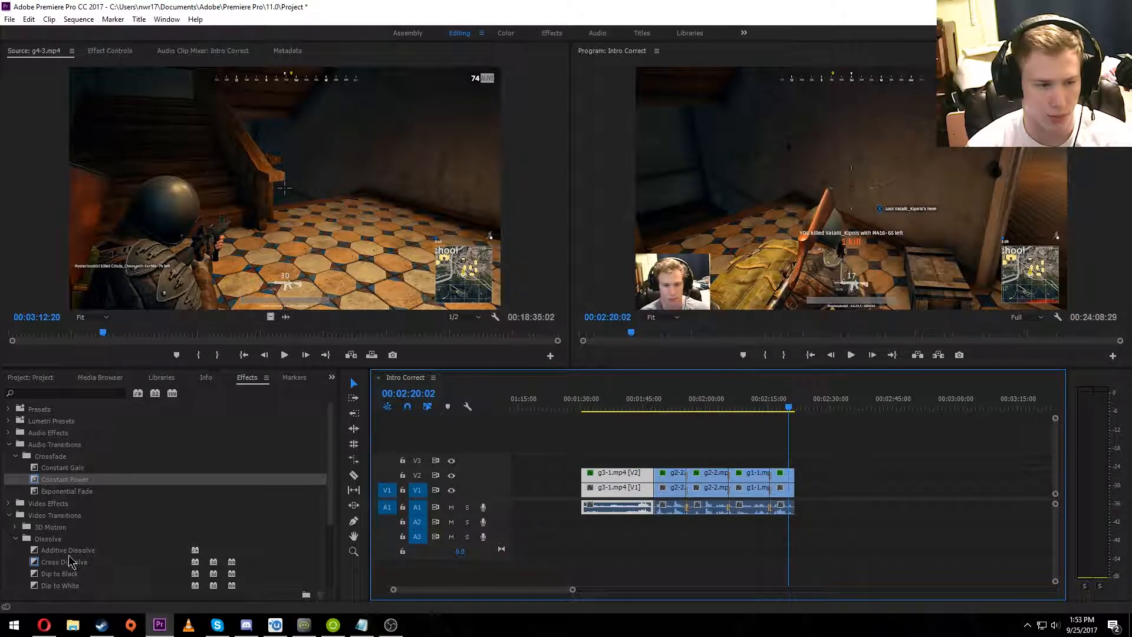
Reapply Additive Dissolve to the video cut and Constant Power to the audio cut between the g3-1 and g2-2 clips.
{"action": "left_click_drag", "start_coordinate": [66, 550], "coordinate": [34, 517]}
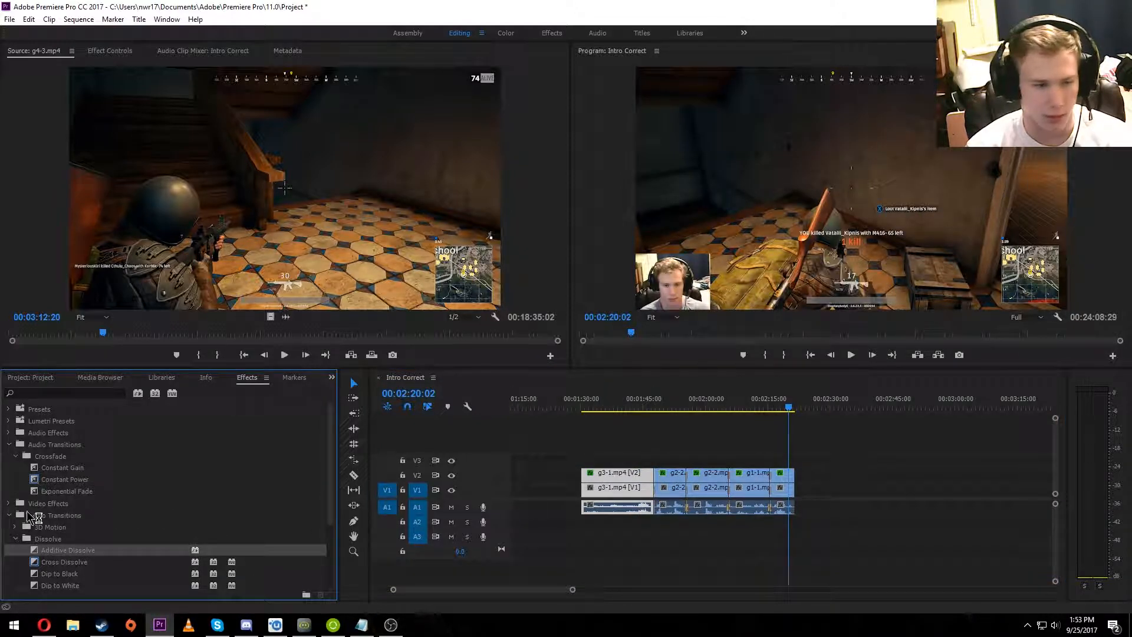
{"action": "left_click_drag", "start_coordinate": [57, 559], "coordinate": [574, 542]}
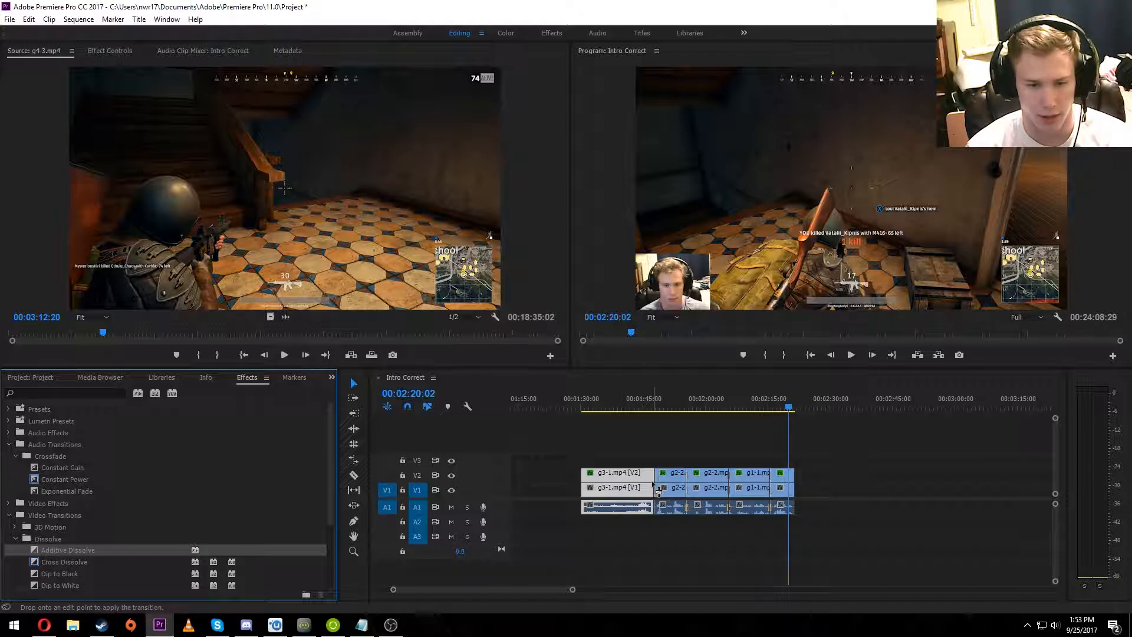
{"action": "left_click_drag", "start_coordinate": [652, 481], "coordinate": [653, 477]}
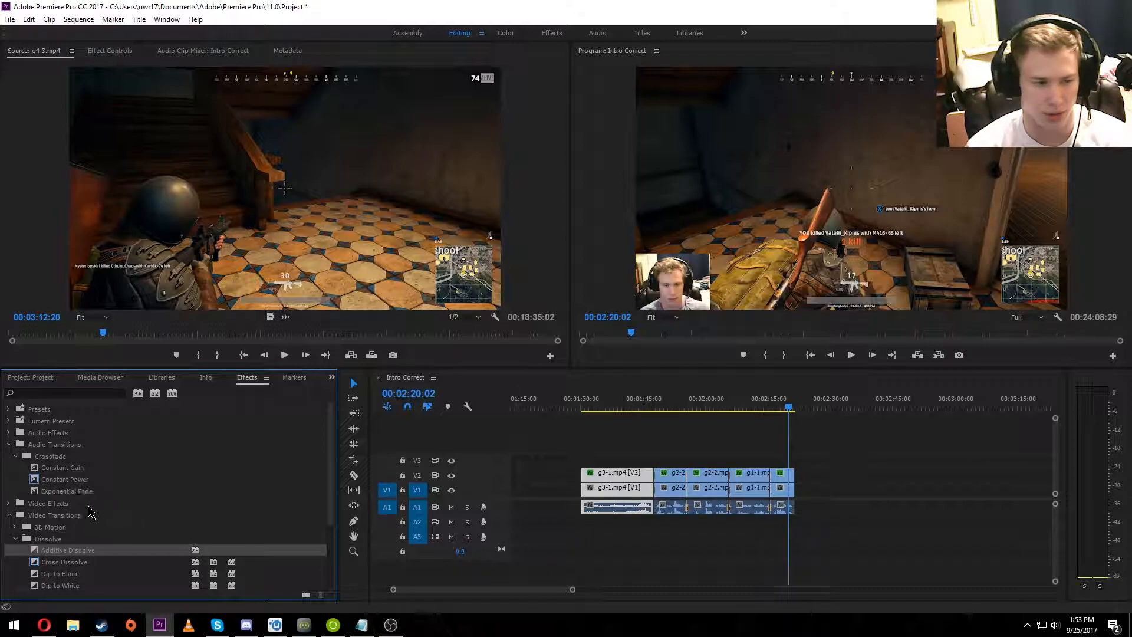
{"action": "left_click_drag", "start_coordinate": [63, 479], "coordinate": [656, 511]}
Group all the highlight clips with their audio and move the group earlier in the sequence.
{"action": "left_click_drag", "start_coordinate": [884, 561], "coordinate": [536, 463]}
{"action": "right_click", "coordinate": [601, 483]}
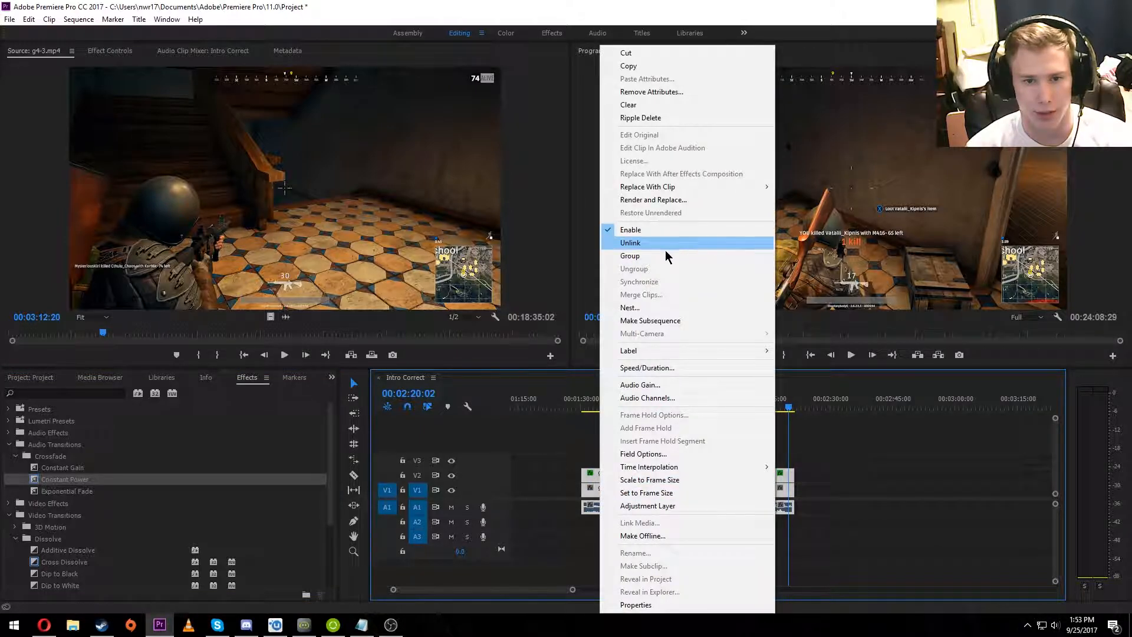
{"action": "left_click", "coordinate": [646, 257]}
{"action": "left_click_drag", "start_coordinate": [572, 589], "coordinate": [671, 590]}
{"action": "left_click_drag", "start_coordinate": [651, 485], "coordinate": [602, 481]}
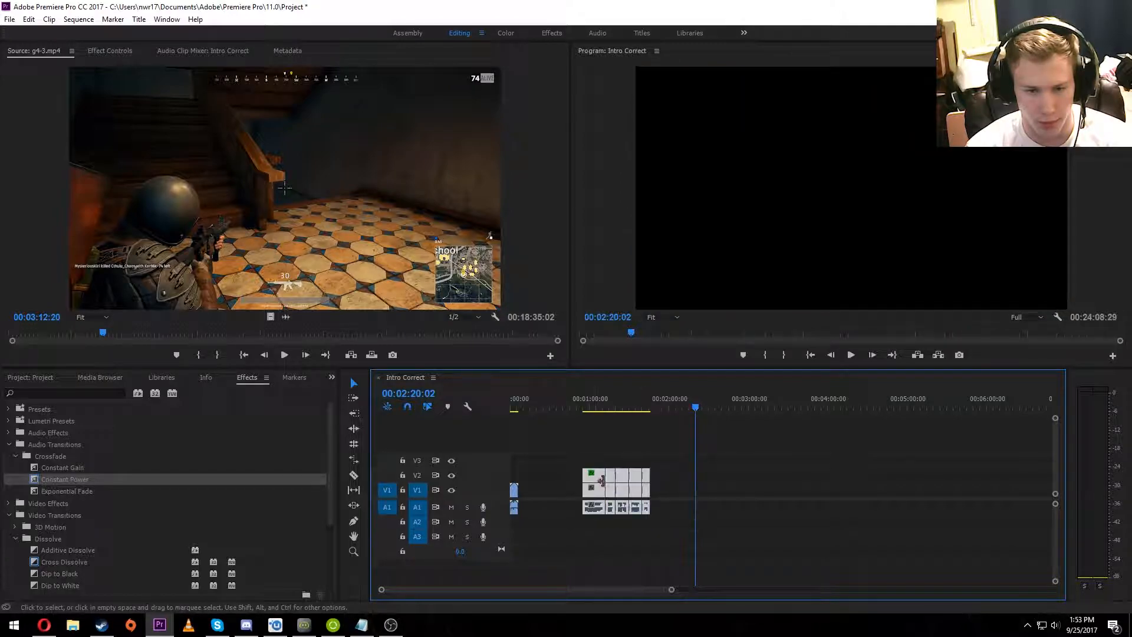
{"action": "left_click", "coordinate": [682, 536]}
Check the end of the moved highlights at 00:01:38:00, and go to 00:12:01:46 in the remaining g4-3 footage.
{"action": "left_click_drag", "start_coordinate": [695, 407], "coordinate": [640, 407]}
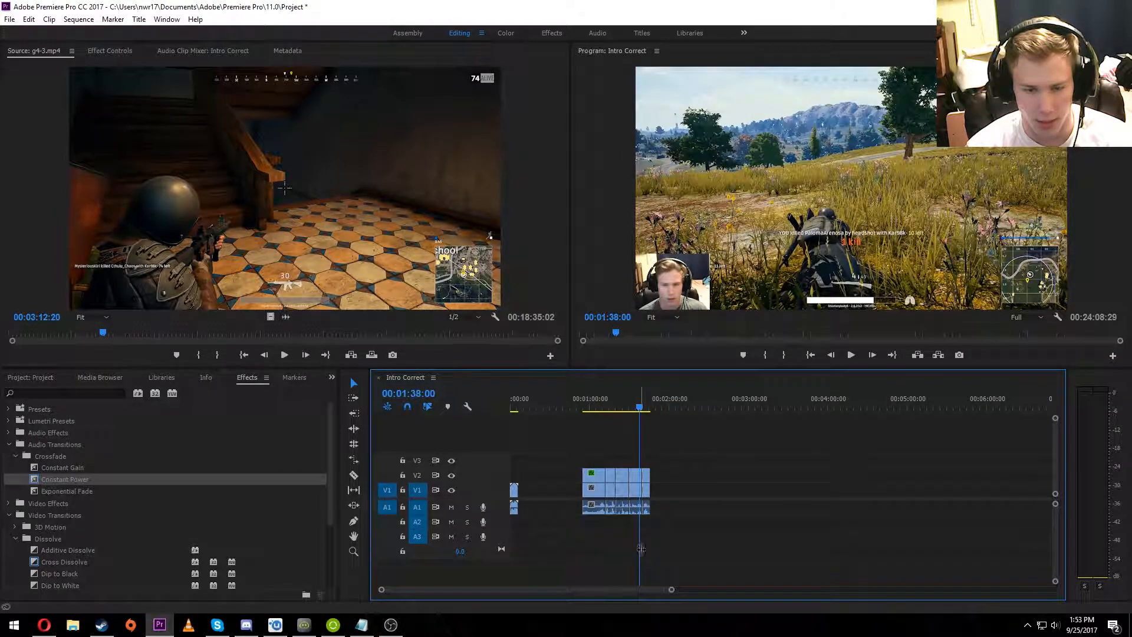
{"action": "left_click_drag", "start_coordinate": [671, 591], "coordinate": [754, 602]}
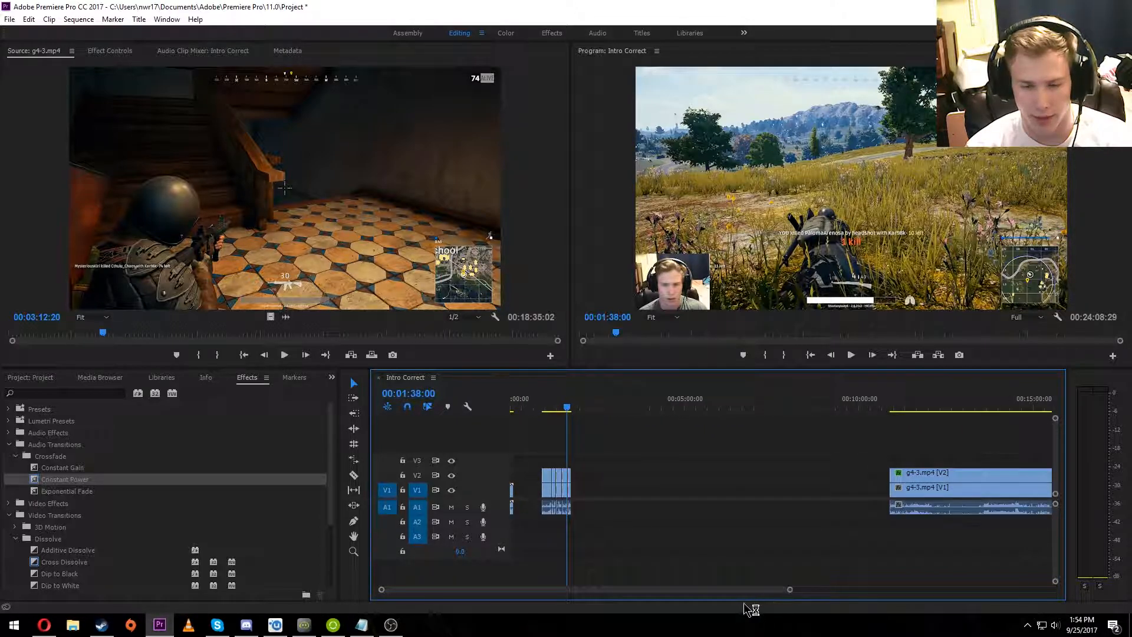
{"action": "left_click_drag", "start_coordinate": [568, 540], "coordinate": [929, 575]}
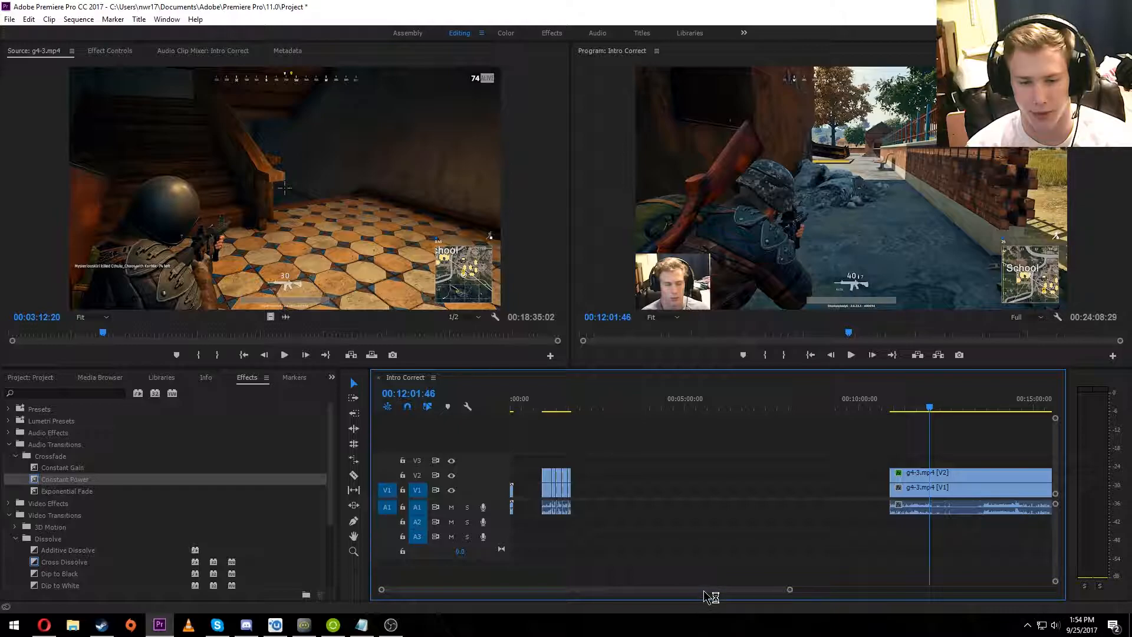
Split the g4-3 gameplay and its linked audio at 00:12:01:46 and at 00:19:28:28.
{"action": "left_click_drag", "start_coordinate": [713, 593], "coordinate": [776, 595]}
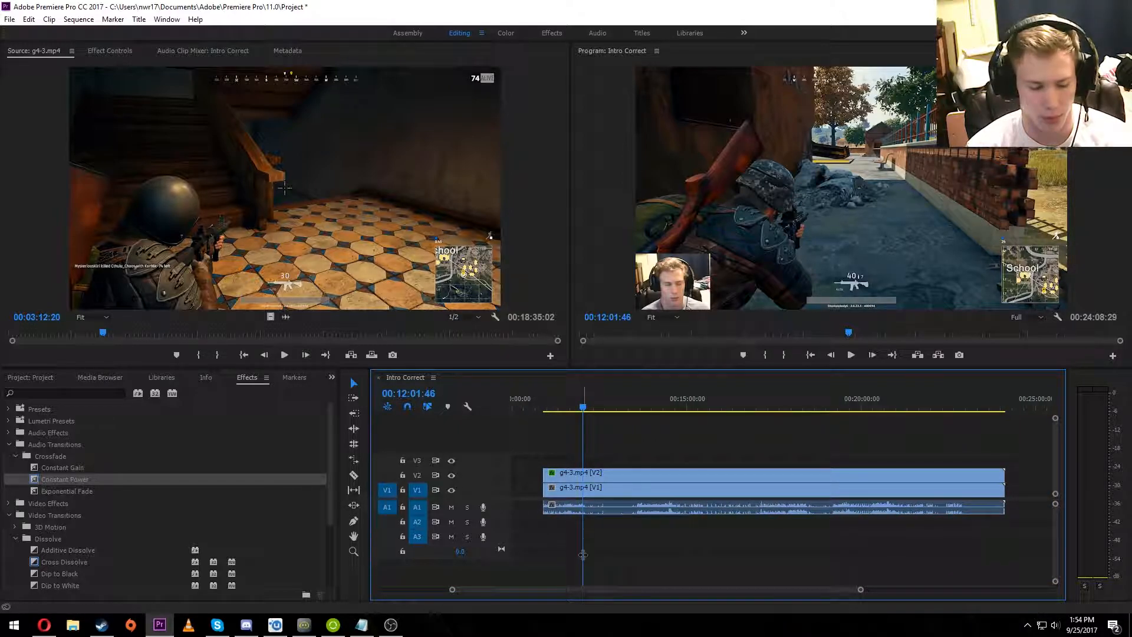
{"action": "key", "text": "c"}
{"action": "left_click", "coordinate": [587, 487]}
{"action": "key", "text": "v"}
{"action": "left_click", "coordinate": [600, 406]}
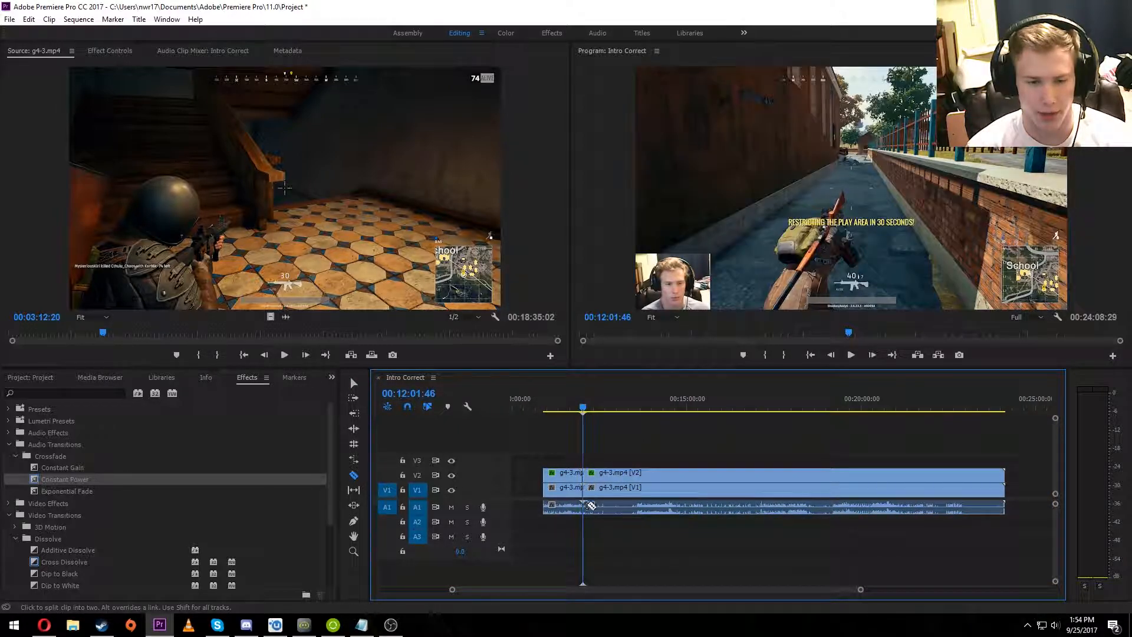
{"action": "left_click_drag", "start_coordinate": [601, 548], "coordinate": [843, 515]}
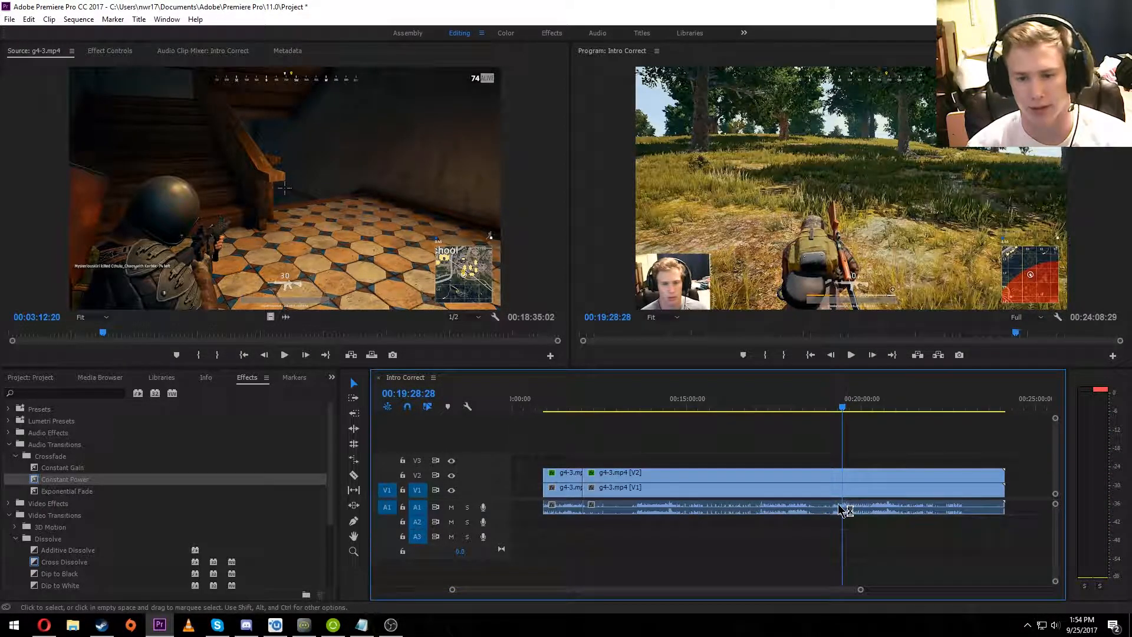
{"action": "key", "text": "ctrl+k"}
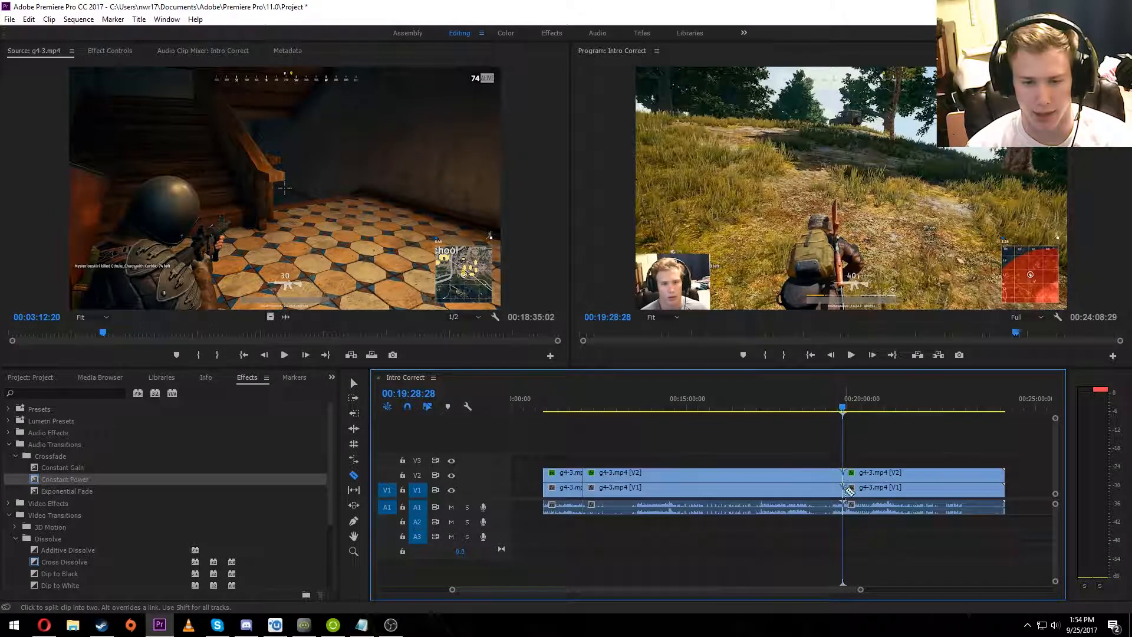
Try speeding up the middle g4-3 section to 2000%, play it back, and undo the speed change.
{"action": "right_click", "coordinate": [660, 501]}
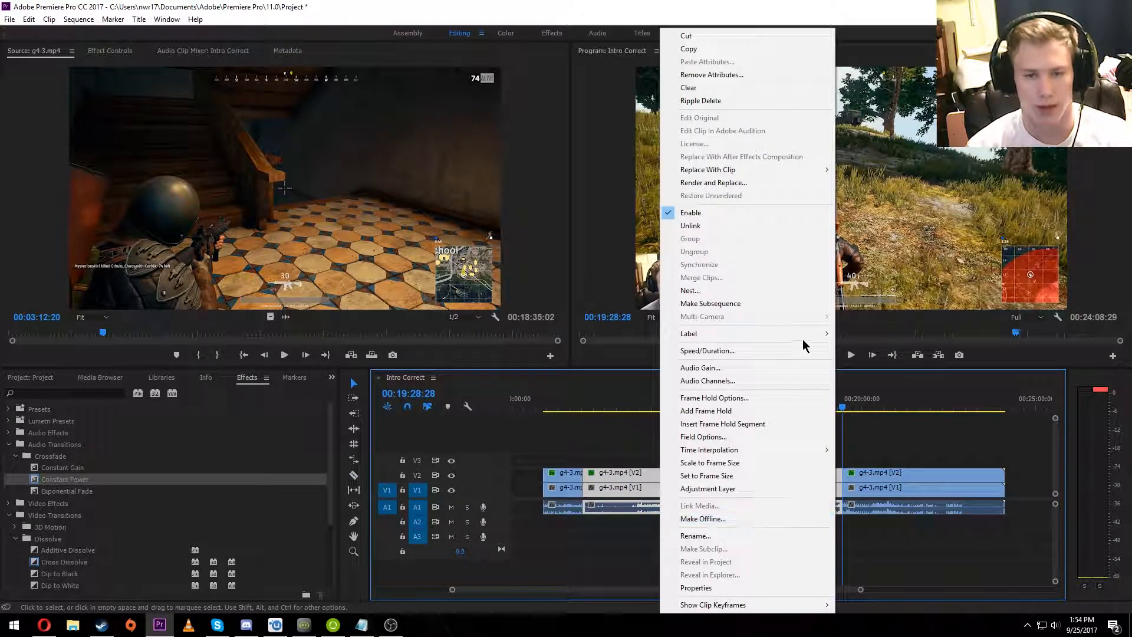
{"action": "left_click", "coordinate": [726, 350]}
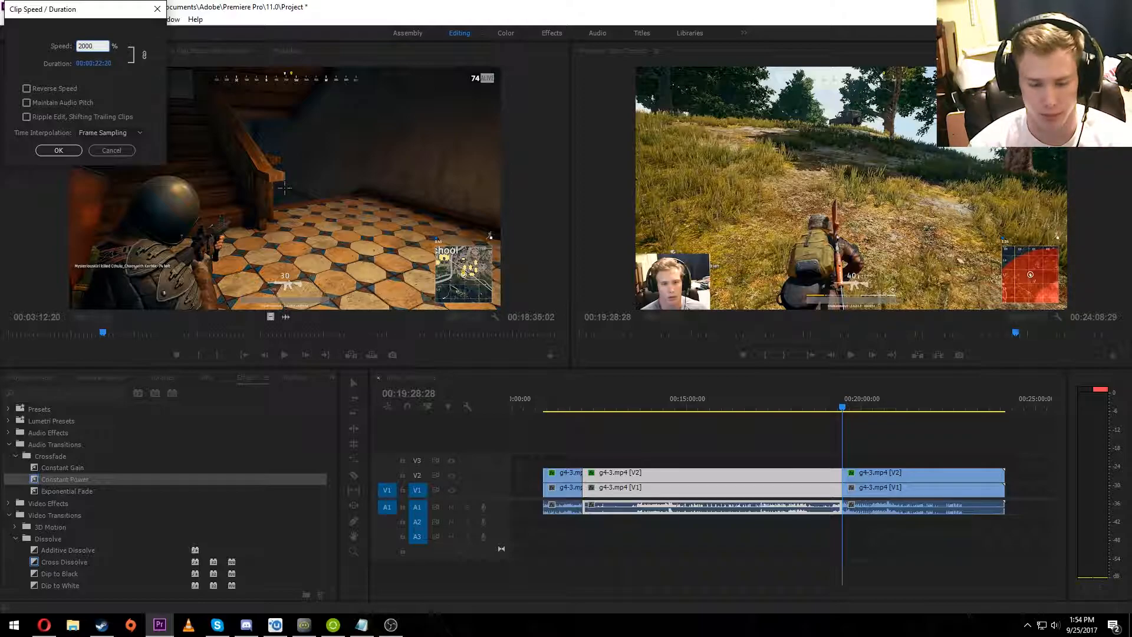
{"action": "left_click", "coordinate": [58, 150]}
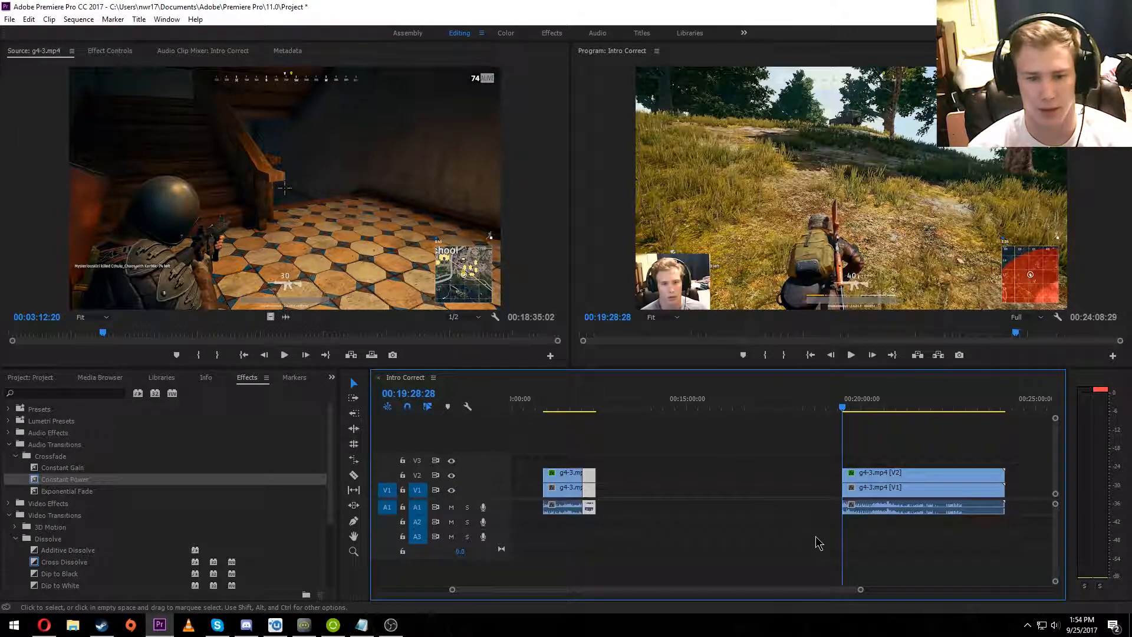
{"action": "left_click_drag", "start_coordinate": [840, 534], "coordinate": [593, 543]}
{"action": "key", "text": "space"}
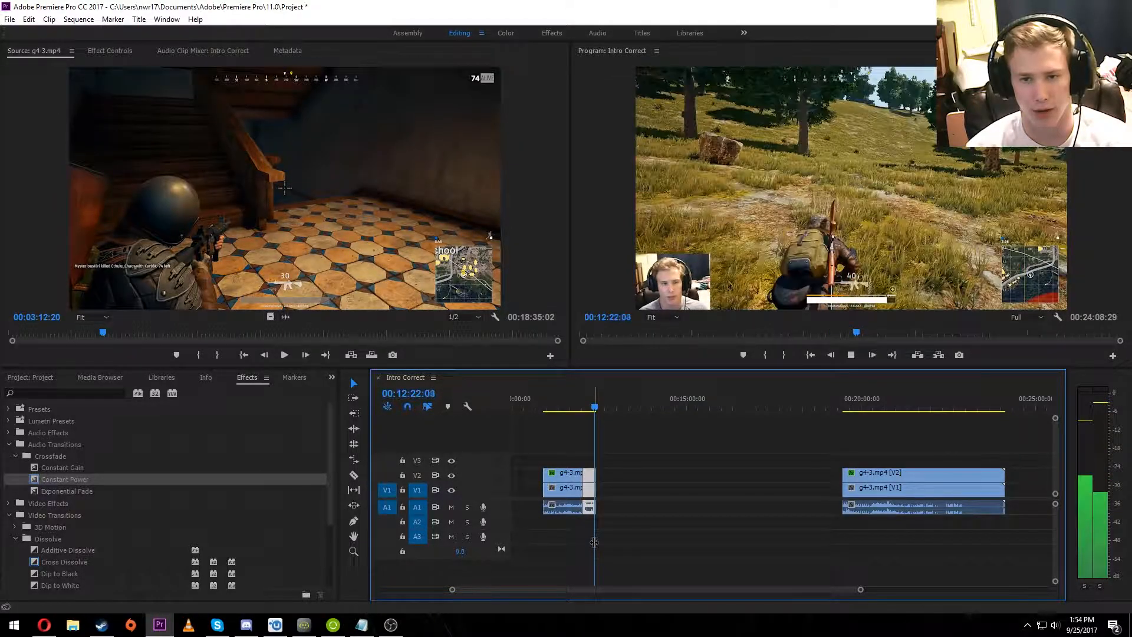
{"action": "key", "text": "space"}
{"action": "left_click_drag", "start_coordinate": [598, 547], "coordinate": [609, 540]}
{"action": "key", "text": "ctrl+z"}
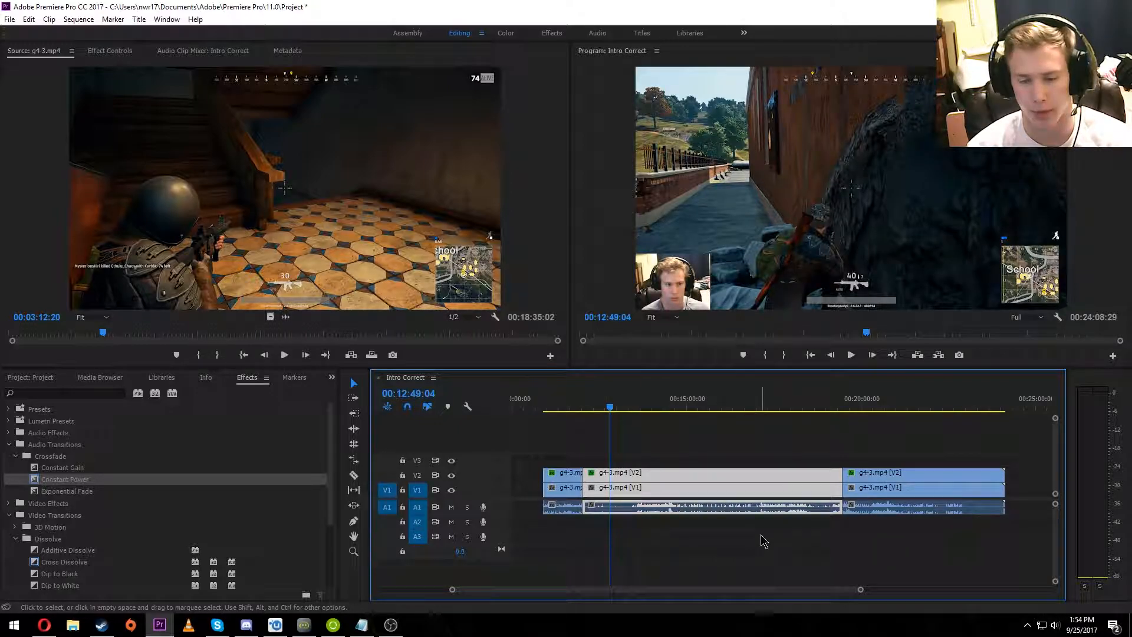
Try adjusting the audio gain of the middle g4-3 section by -100 dB, and undo the gain change.
{"action": "right_click", "coordinate": [687, 509]}
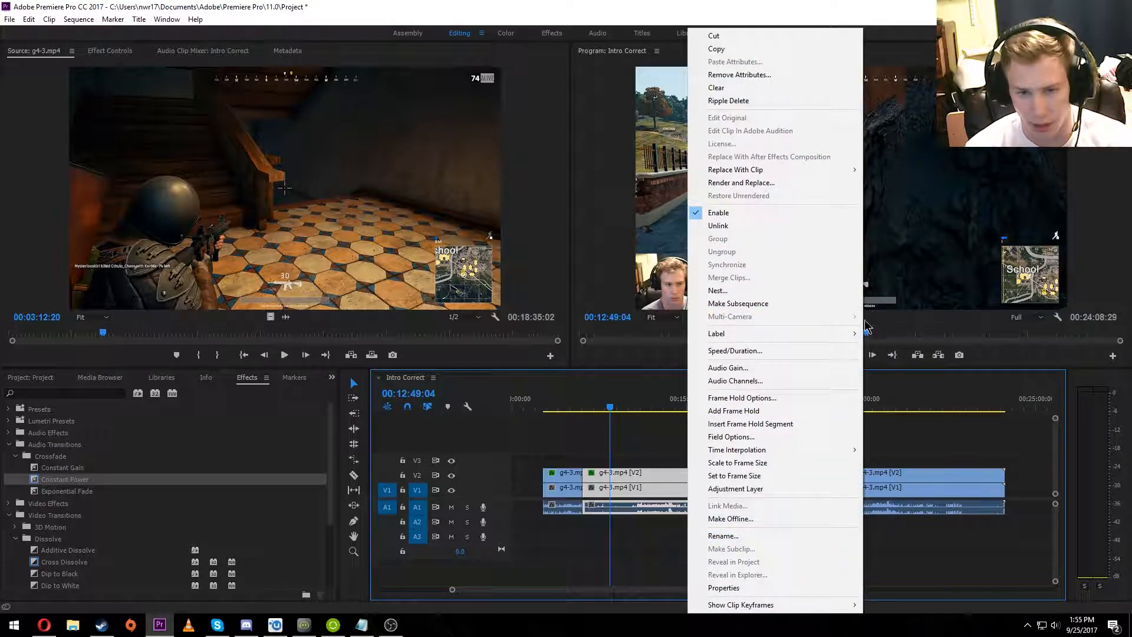
{"action": "left_click", "coordinate": [725, 368]}
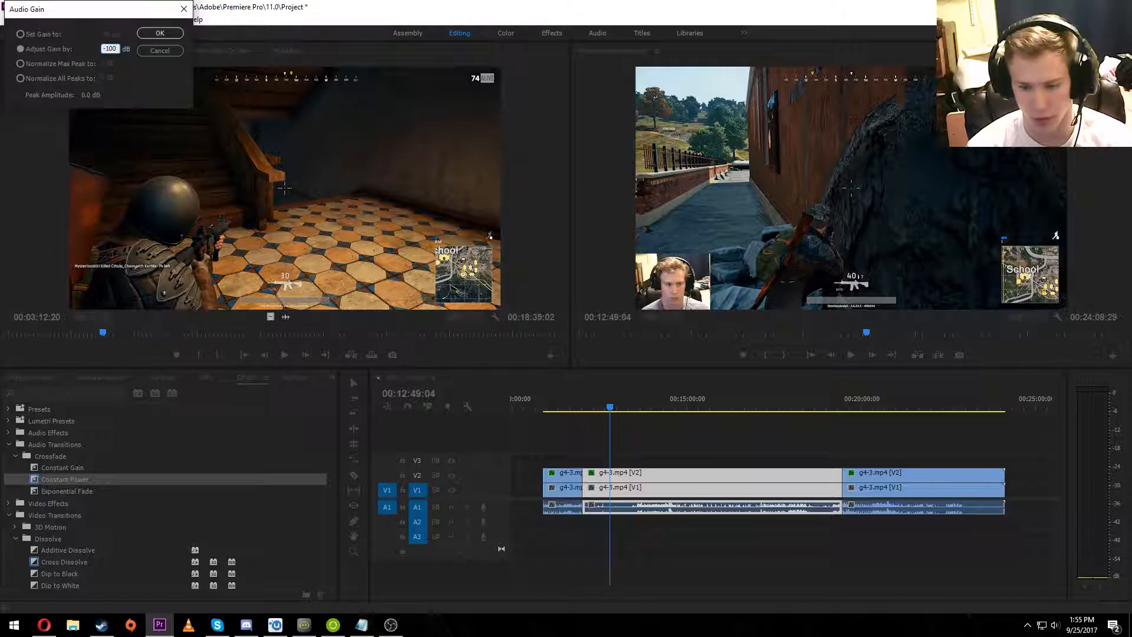
{"action": "key", "text": "Return"}
{"action": "key", "text": "space"}
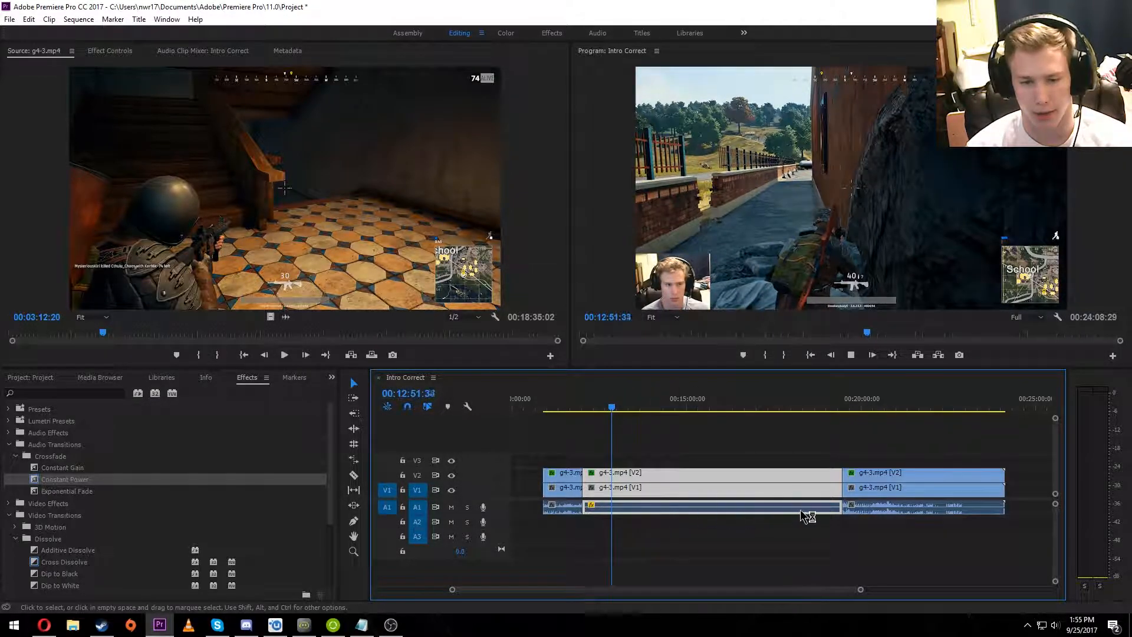
{"action": "key", "text": "space"}
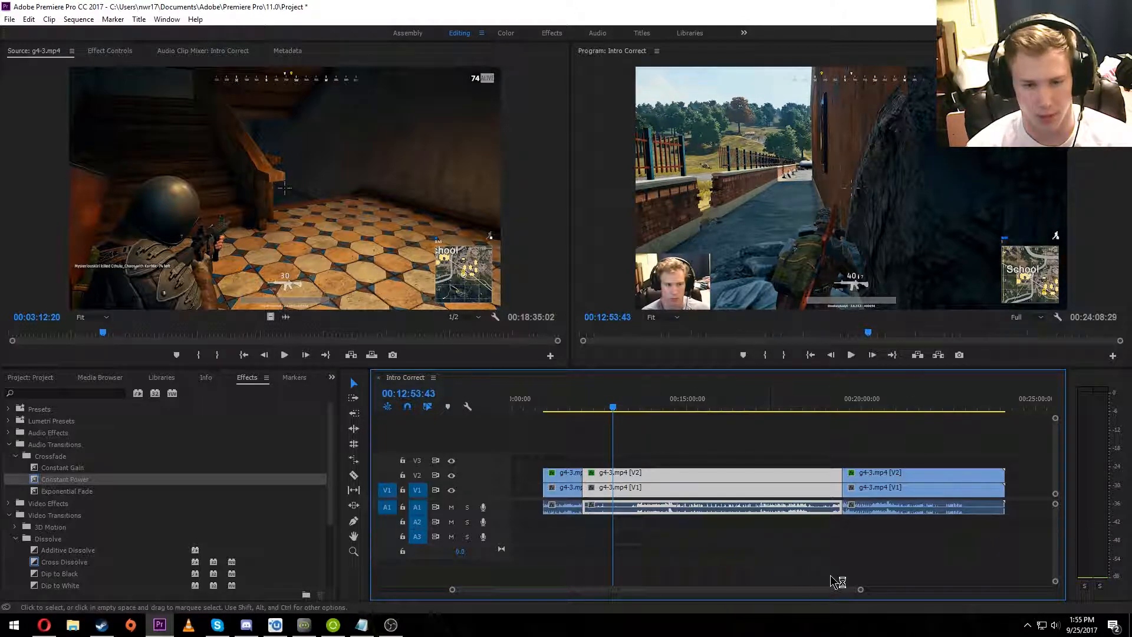
{"action": "left_click", "coordinate": [572, 508]}
{"action": "left_click", "coordinate": [616, 508]}
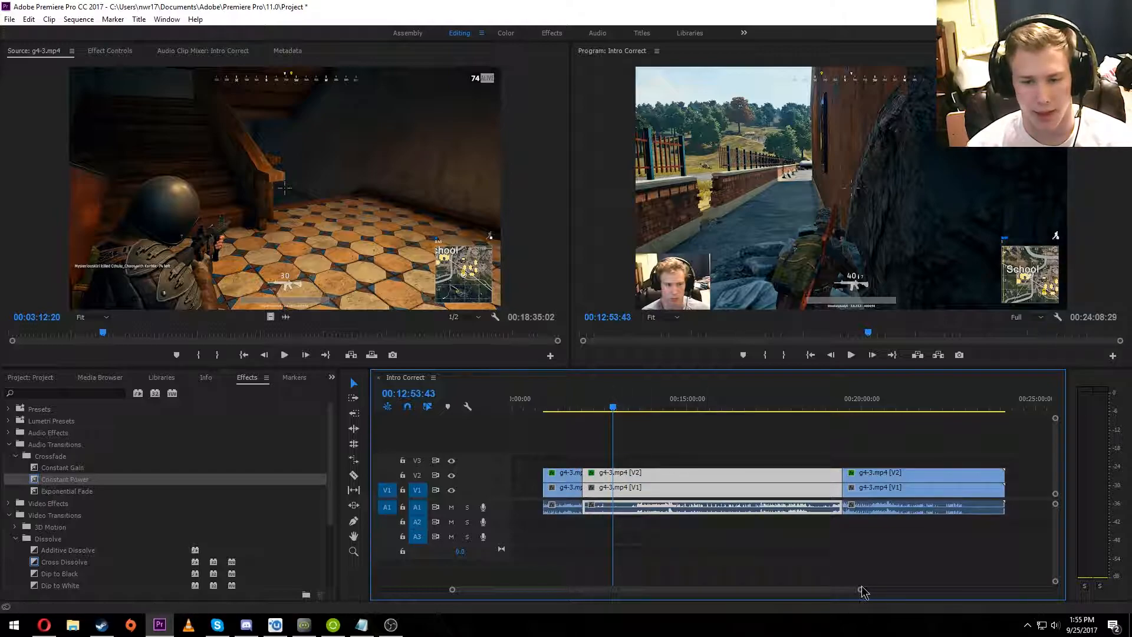
Open the export settings for the Intro Correct sequence and check where the output file is saved.
{"action": "left_click_drag", "start_coordinate": [833, 589], "coordinate": [767, 591]}
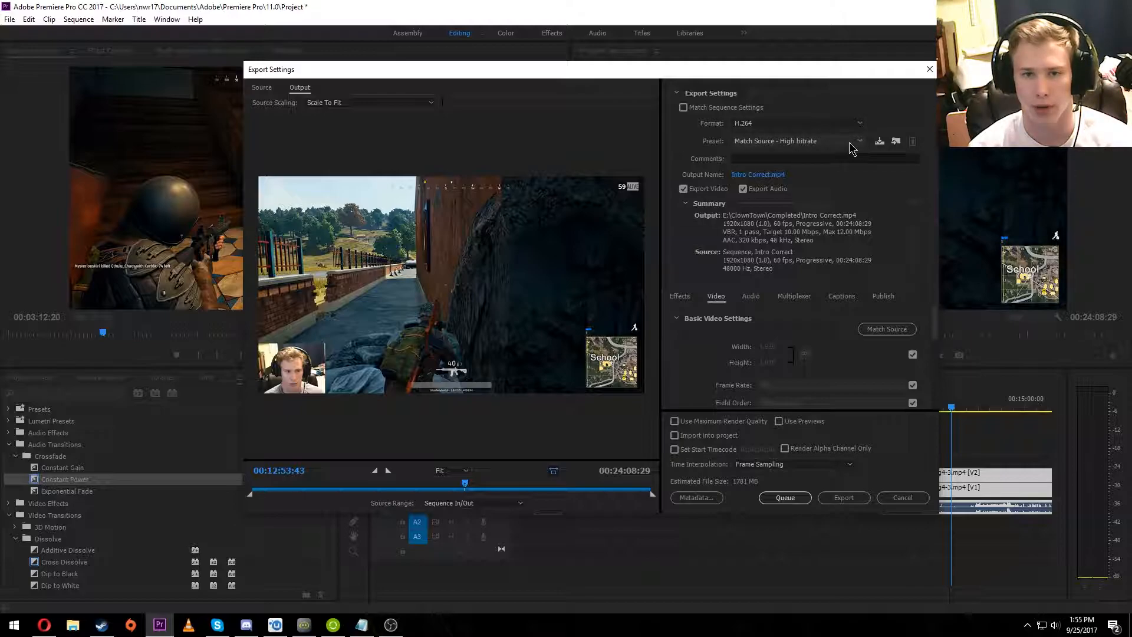
{"action": "left_click", "coordinate": [759, 176]}
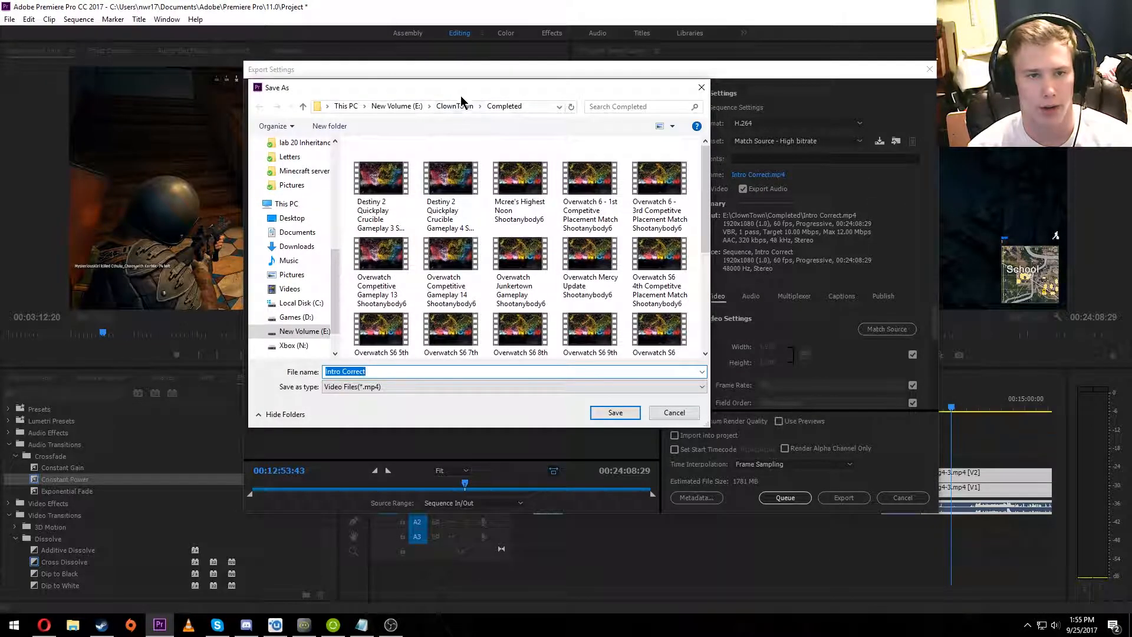
{"action": "left_click", "coordinate": [460, 106]}
{"action": "left_click", "coordinate": [675, 414]}
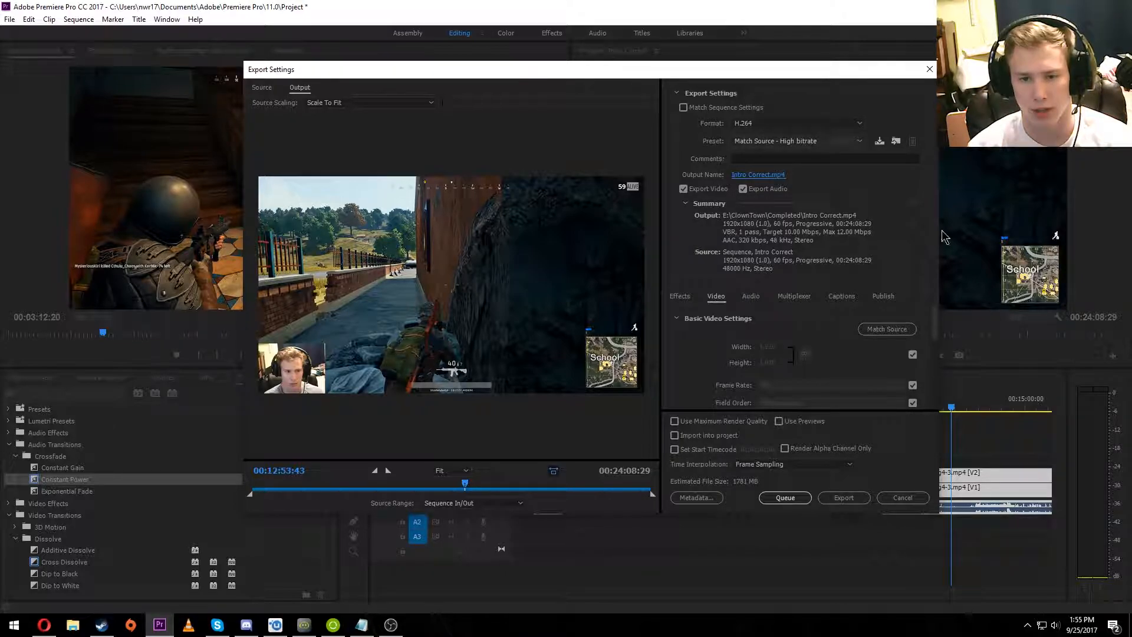
Match the export video to the source, and make its frame size and frame rate editable at 1,920 x 1,080 and 60 fps.
{"action": "left_click", "coordinate": [886, 329]}
{"action": "scroll", "coordinate": [907, 358], "scroll_direction": "down", "scroll_amount": 1}
{"action": "left_click", "coordinate": [912, 323]}
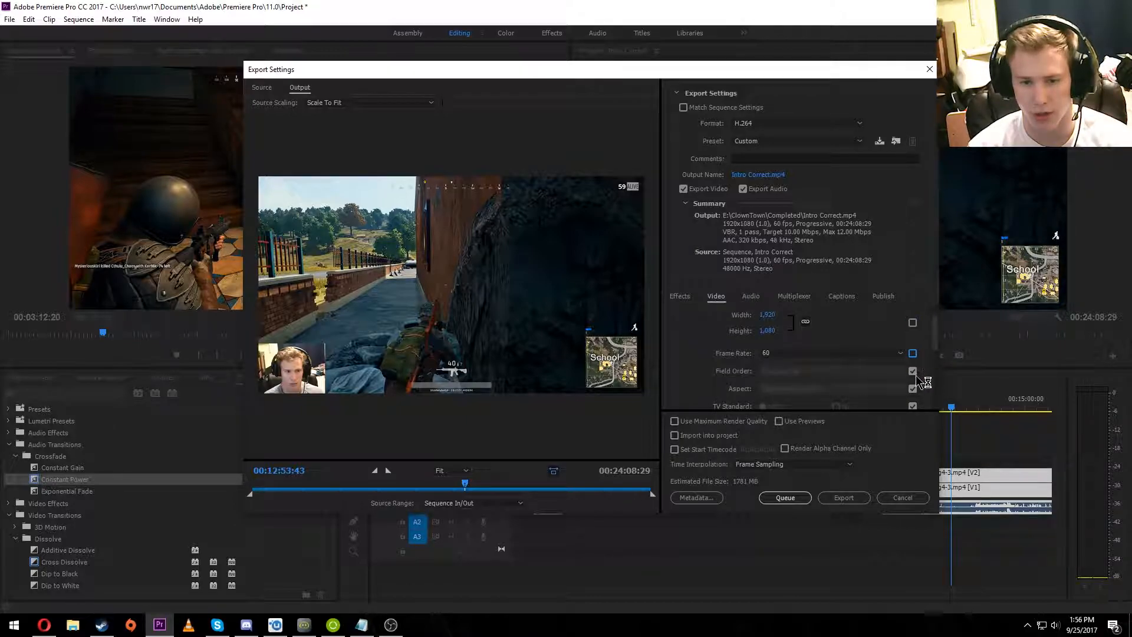
{"action": "scroll", "coordinate": [915, 374], "scroll_direction": "down", "scroll_amount": 3}
{"action": "scroll", "coordinate": [833, 405], "scroll_direction": "down", "scroll_amount": 1}
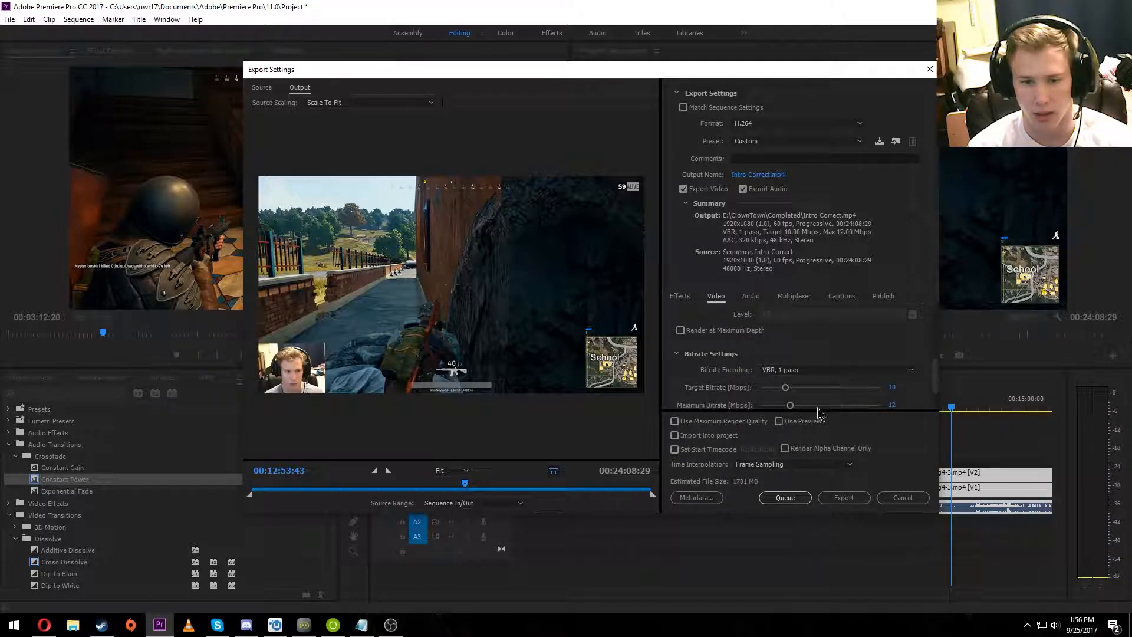
Set the export bitrate encoding to VBR, 2 pass with a maximum bitrate of 12 Mbps.
{"action": "scroll", "coordinate": [809, 376], "scroll_direction": "down", "scroll_amount": 1}
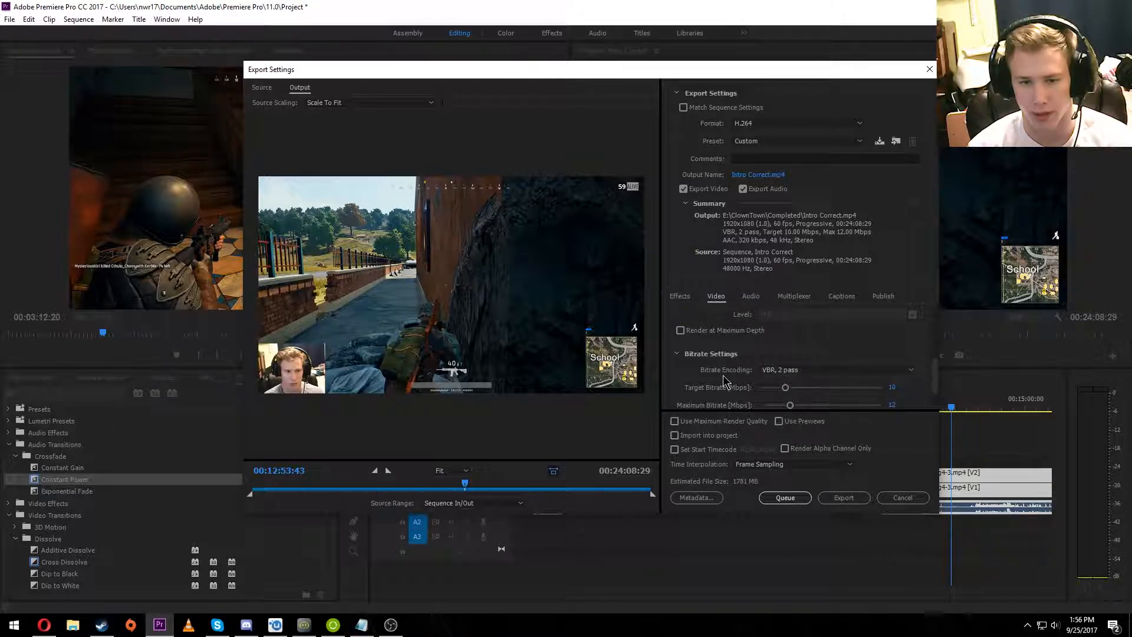
{"action": "scroll", "coordinate": [746, 385], "scroll_direction": "down", "scroll_amount": 1}
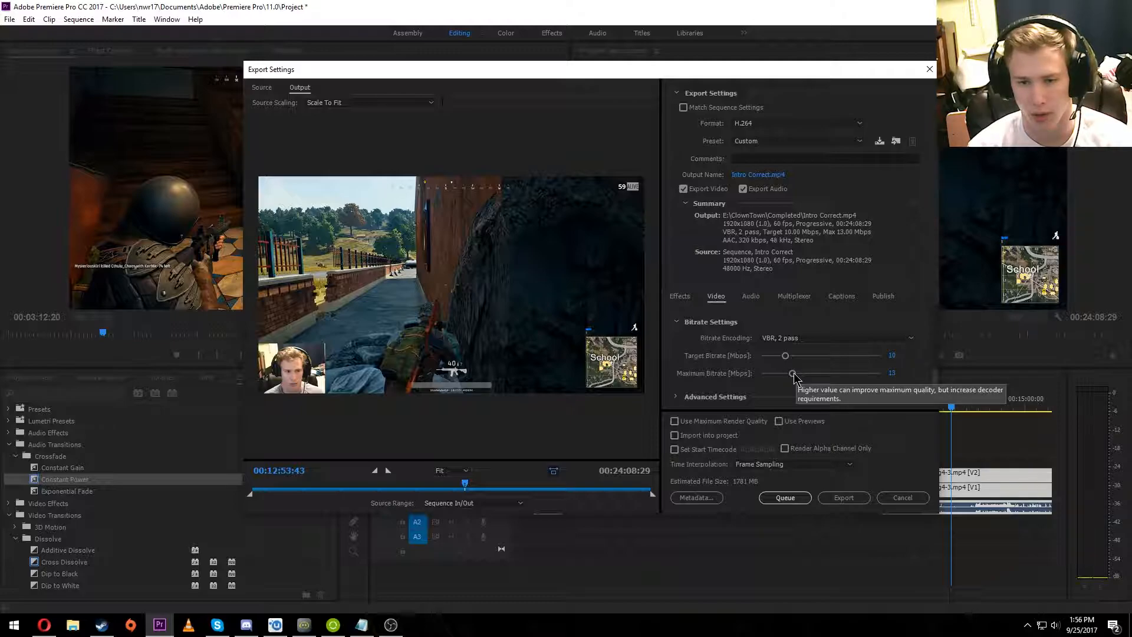
{"action": "left_click_drag", "start_coordinate": [793, 374], "coordinate": [795, 374]}
{"action": "scroll", "coordinate": [802, 391], "scroll_direction": "up", "scroll_amount": 1}
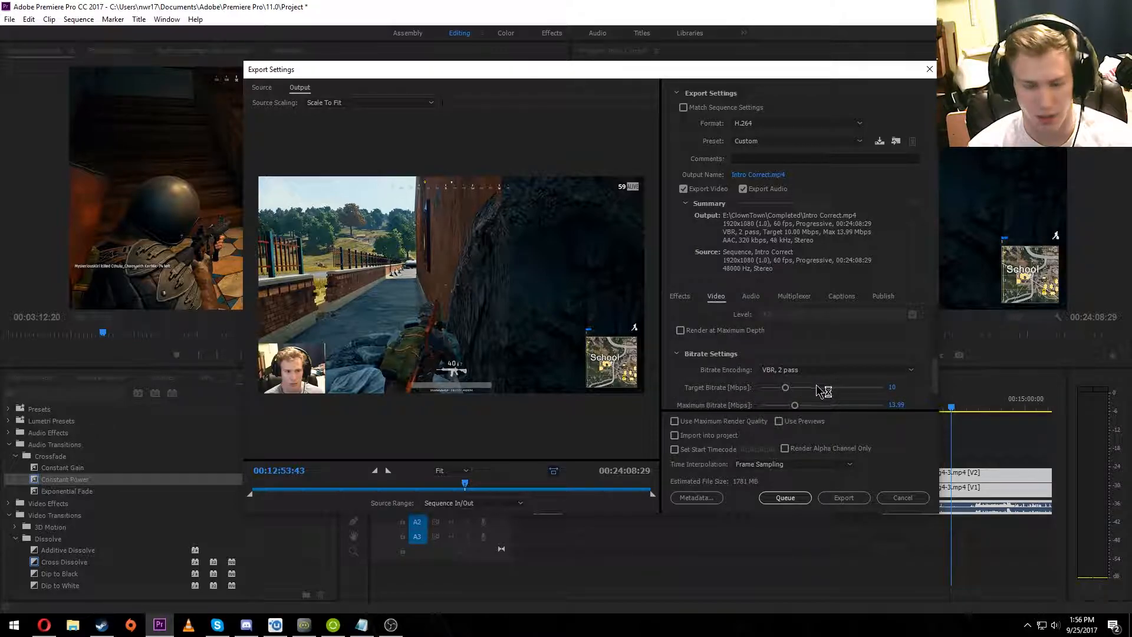
{"action": "scroll", "coordinate": [821, 391], "scroll_direction": "down", "scroll_amount": 1}
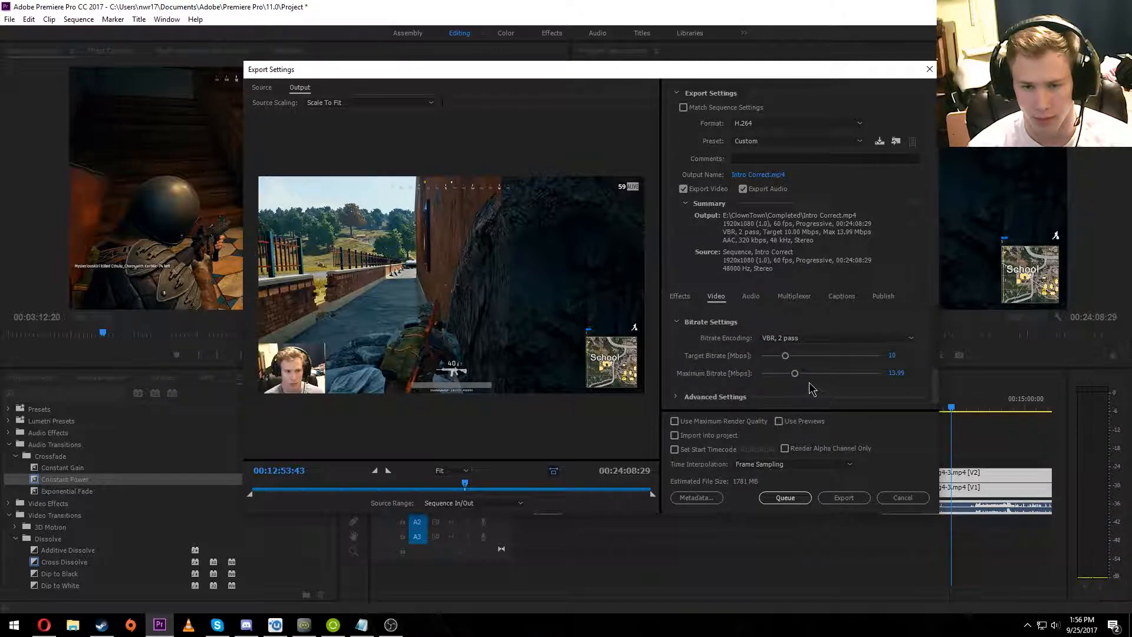
{"action": "left_click", "coordinate": [897, 373]}
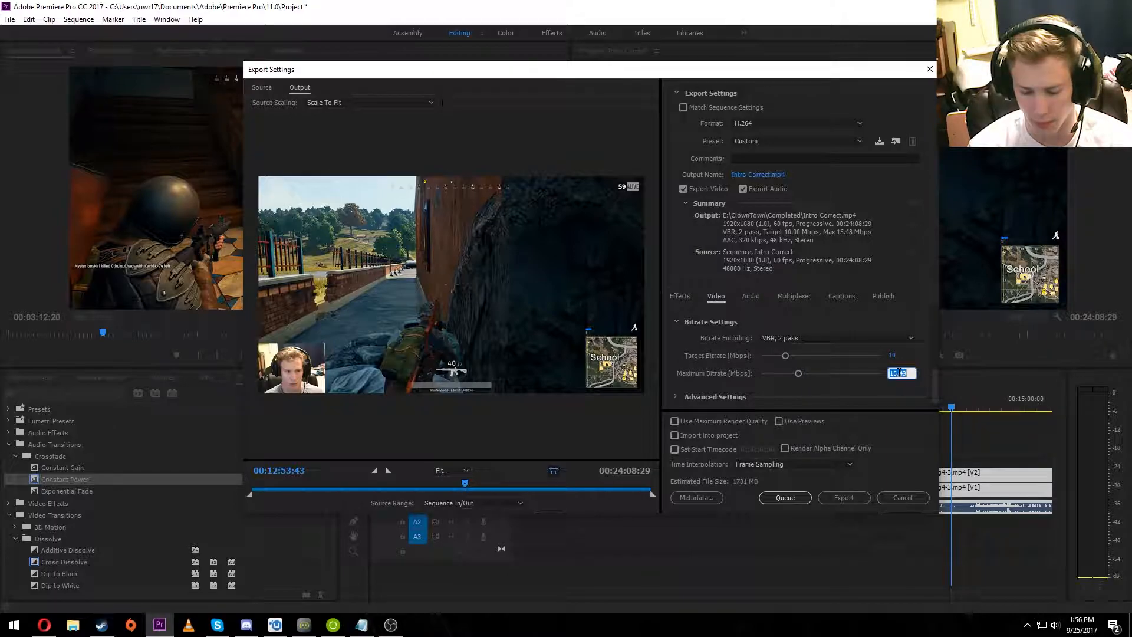
{"action": "key", "text": "Return"}
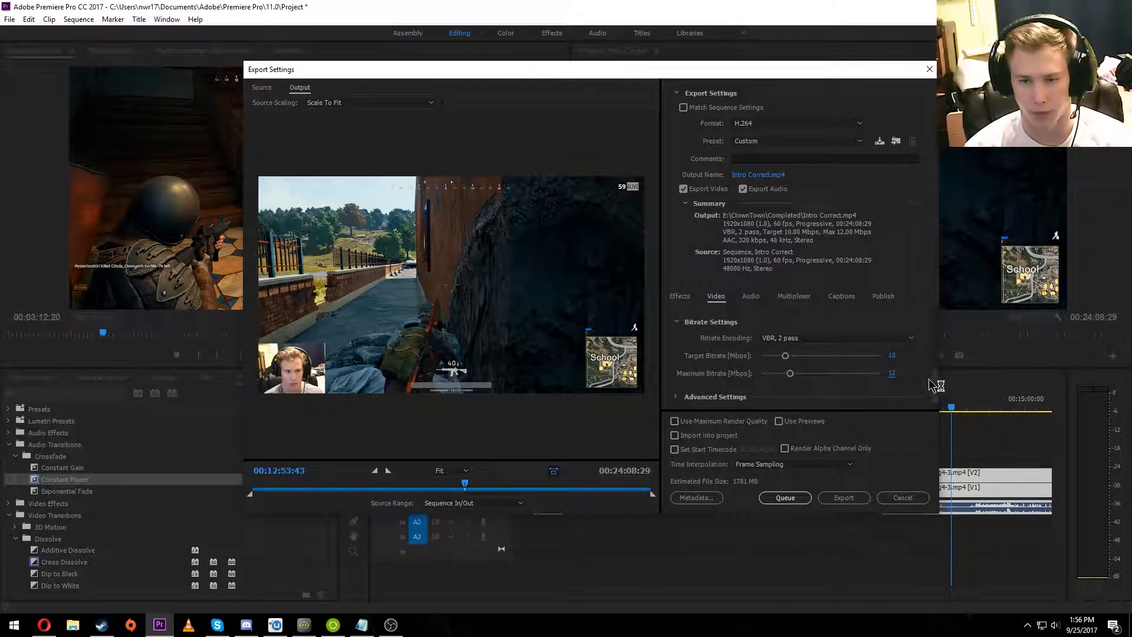
{"action": "left_click_drag", "start_coordinate": [935, 381], "coordinate": [936, 325]}
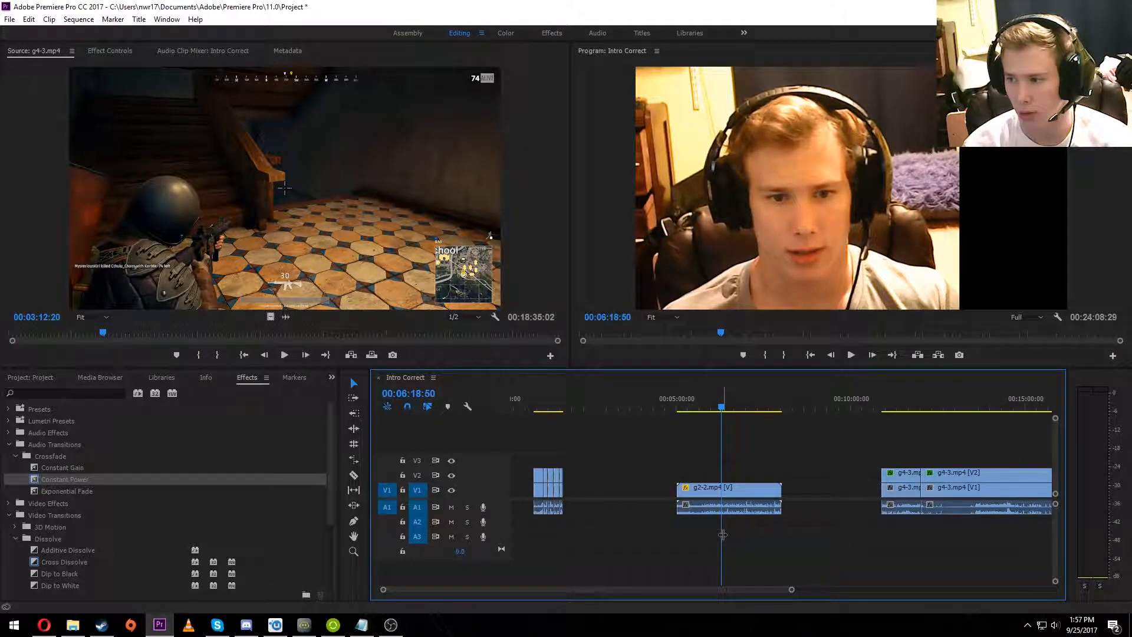
Delete the leftover g2-2 clip and its audio between the grouped highlights and the g4-3 footage.
{"action": "left_click_drag", "start_coordinate": [723, 534], "coordinate": [731, 534]}
{"action": "left_click_drag", "start_coordinate": [802, 547], "coordinate": [670, 453]}
{"action": "key", "text": "Delete"}
{"action": "left_click_drag", "start_coordinate": [791, 589], "coordinate": [939, 599]}
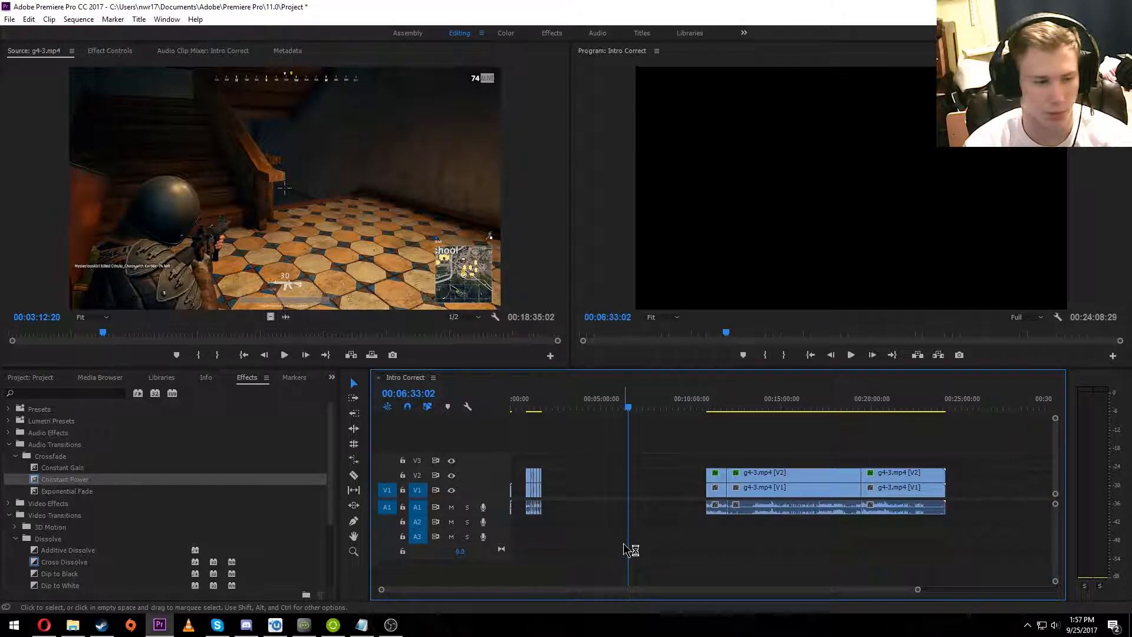
{"action": "scroll", "coordinate": [42, 524], "scroll_direction": "down", "scroll_amount": 3}
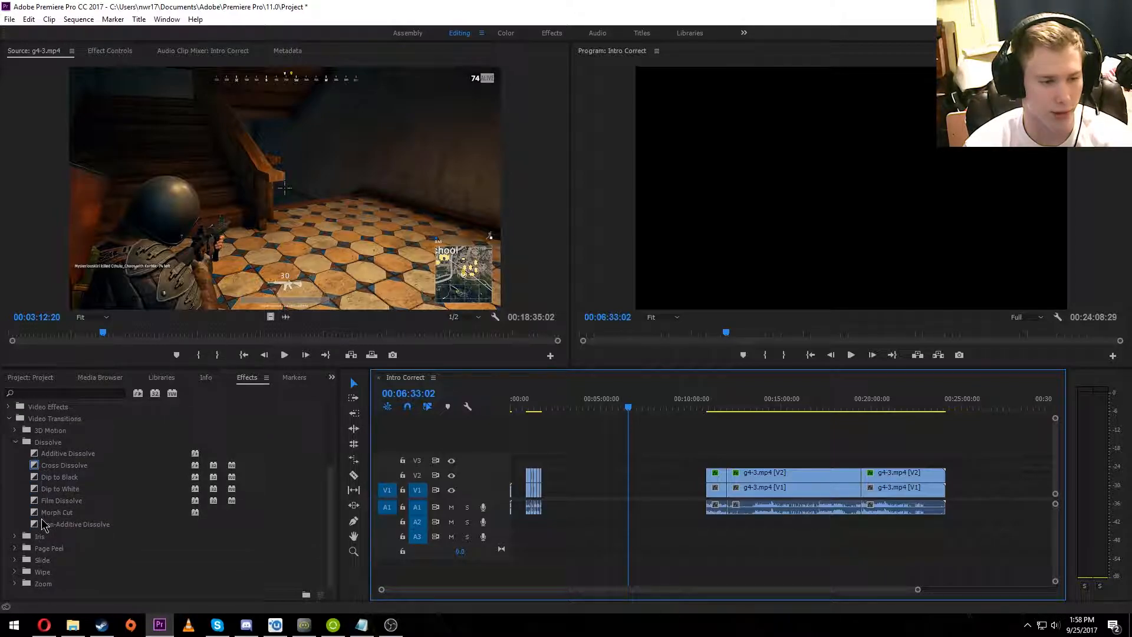
{"action": "scroll", "coordinate": [46, 524], "scroll_direction": "up", "scroll_amount": 2}
{"action": "scroll", "coordinate": [46, 524], "scroll_direction": "up", "scroll_amount": 1}
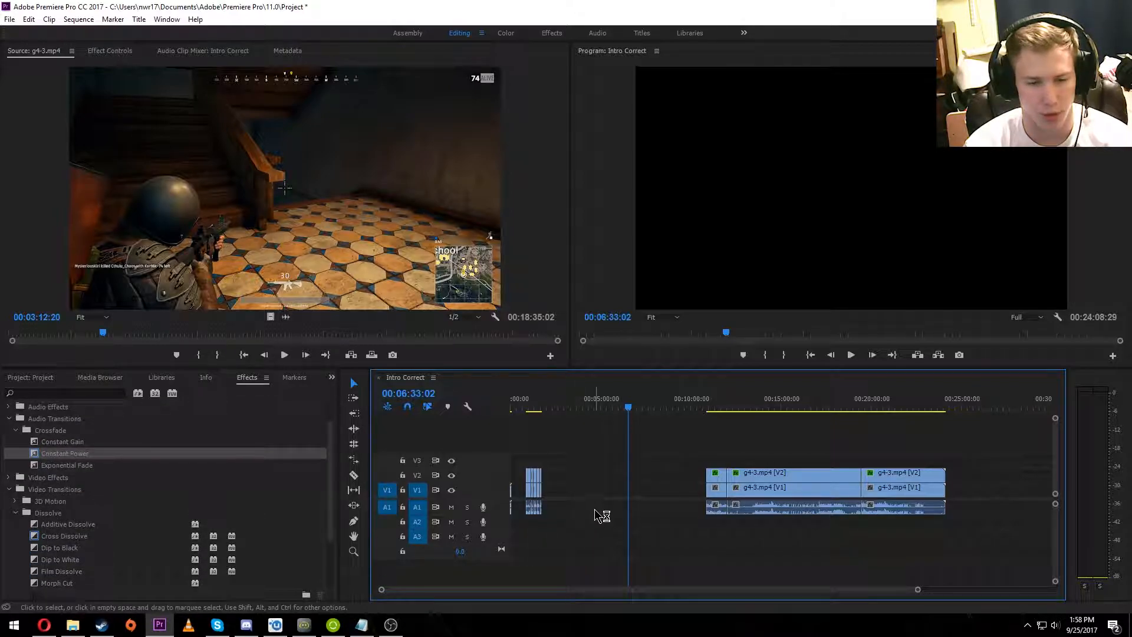
{"action": "right_click", "coordinate": [441, 438]}
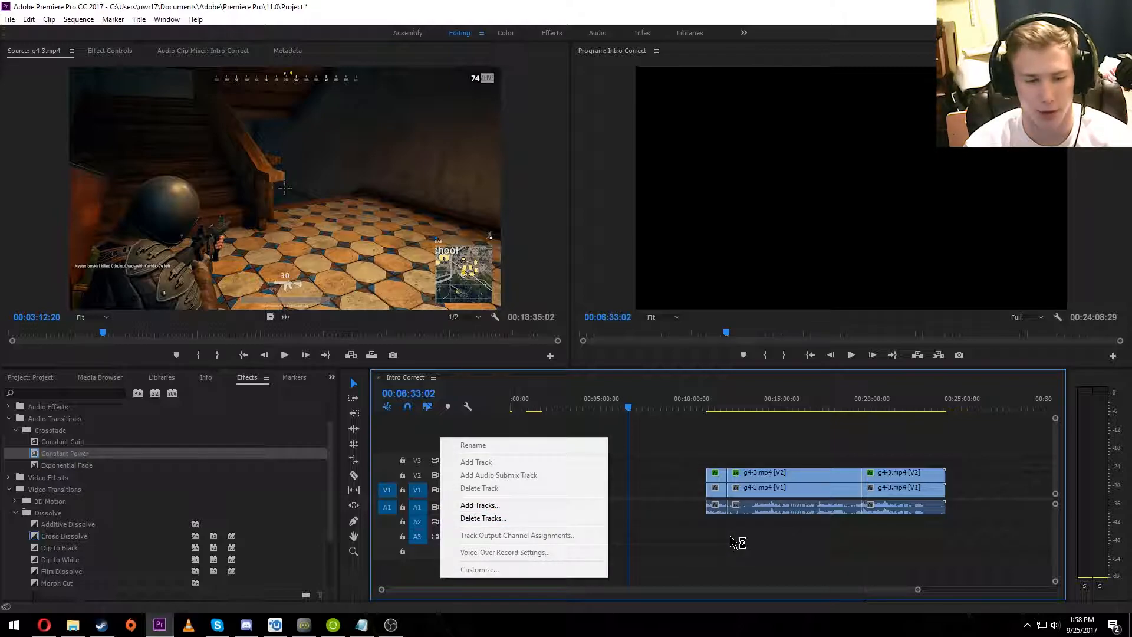
{"action": "left_click", "coordinate": [649, 507]}
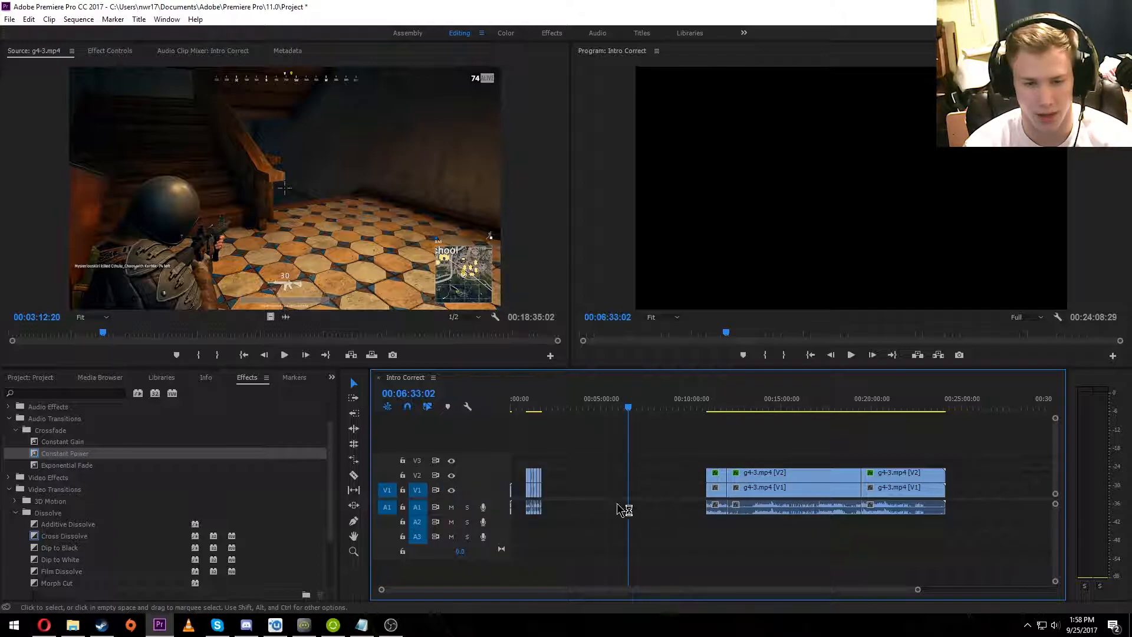
{"action": "left_click_drag", "start_coordinate": [631, 491], "coordinate": [655, 492]}
{"action": "left_click", "coordinate": [877, 360]}
{"action": "left_click", "coordinate": [874, 356]}
{"action": "left_click", "coordinate": [874, 356]}
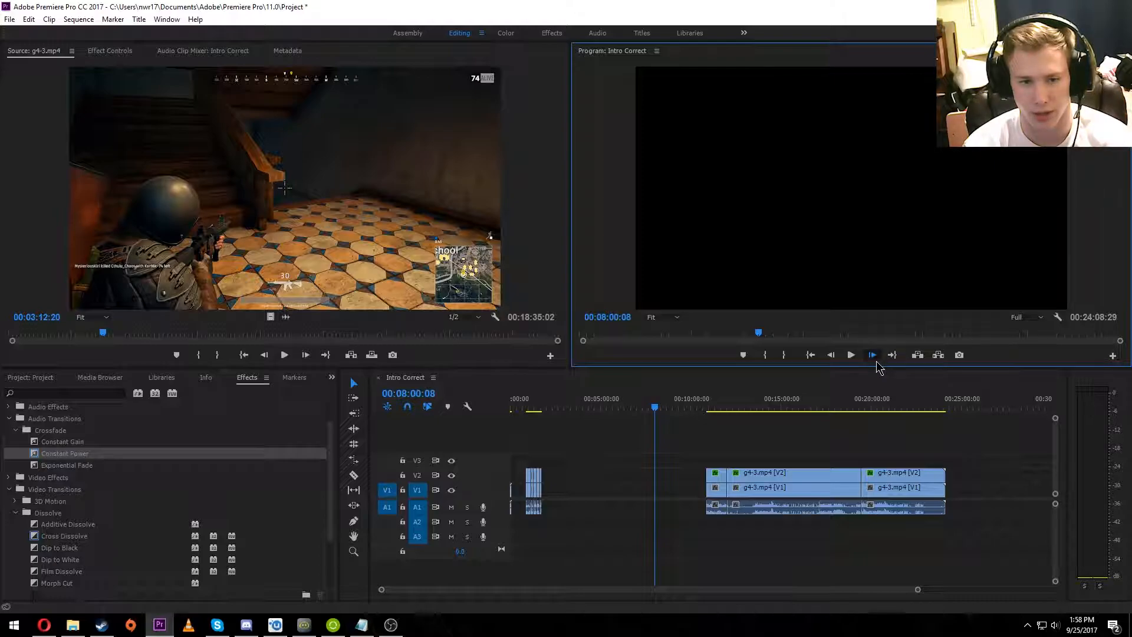
{"action": "left_click_drag", "start_coordinate": [653, 448], "coordinate": [684, 505]}
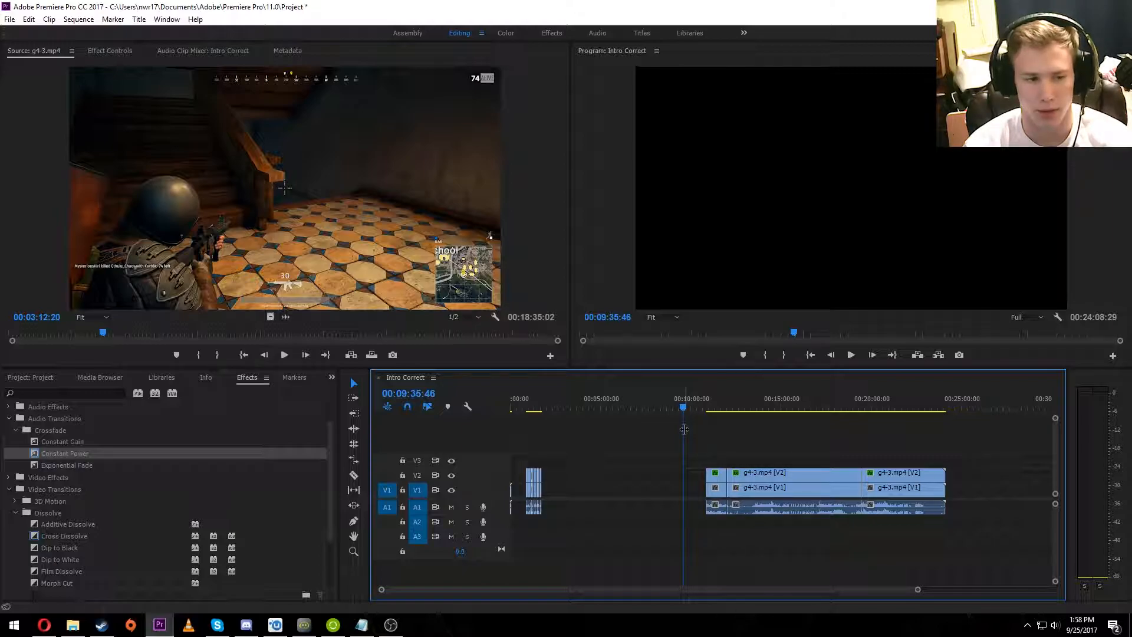